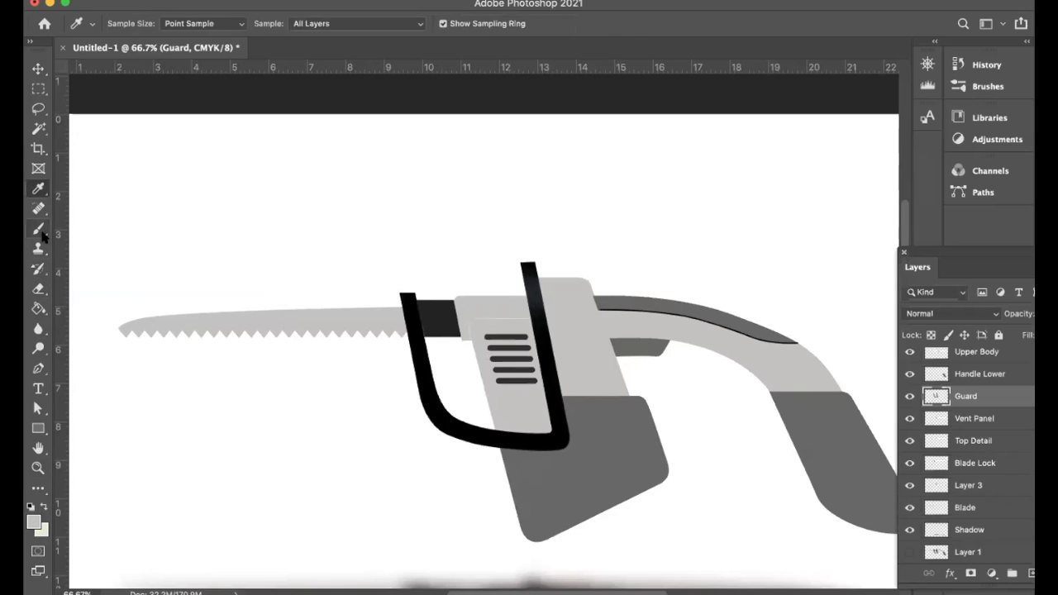
- Try a full-opacity light grey highlight on the guard's rear arm with the Soft Round brush, and undo it
left_click(134, 24)
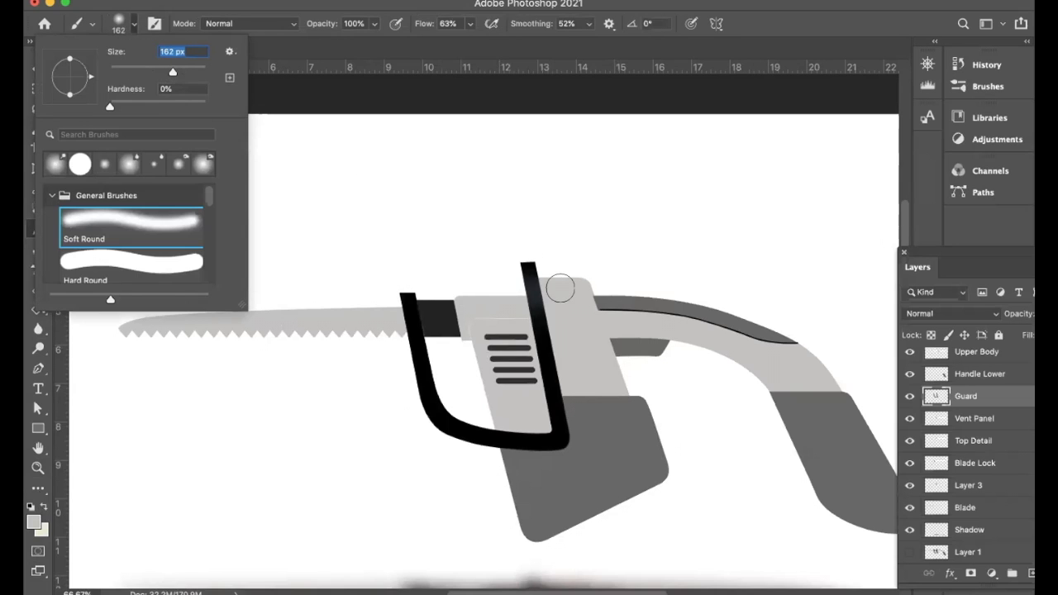
left_click(537, 289)
key("super+z")
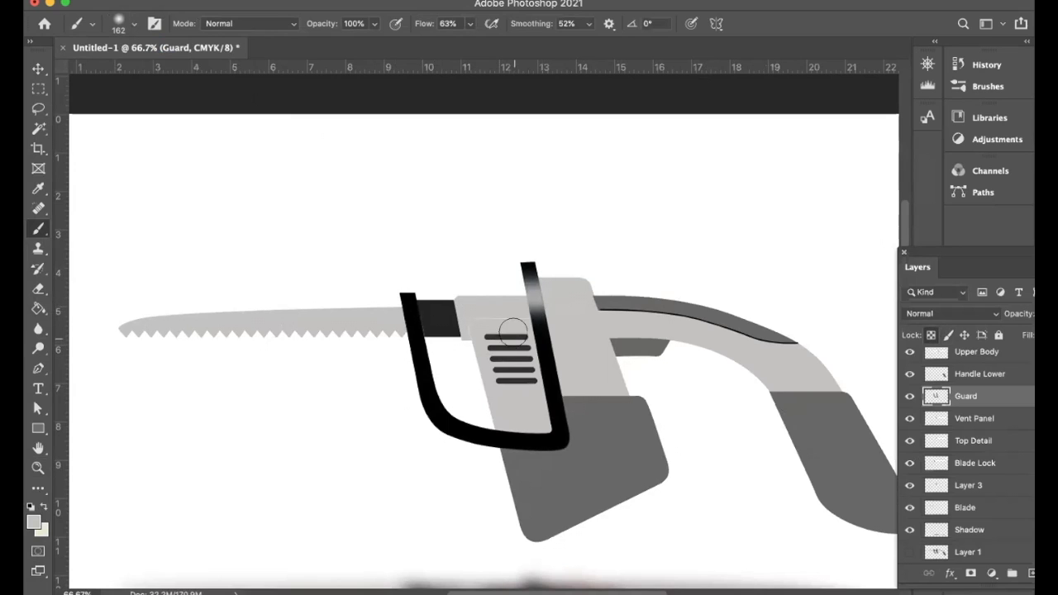
- Set the brush opacity to 38% and paint soft light grey highlights on both upright arms of the guard
left_click(373, 23)
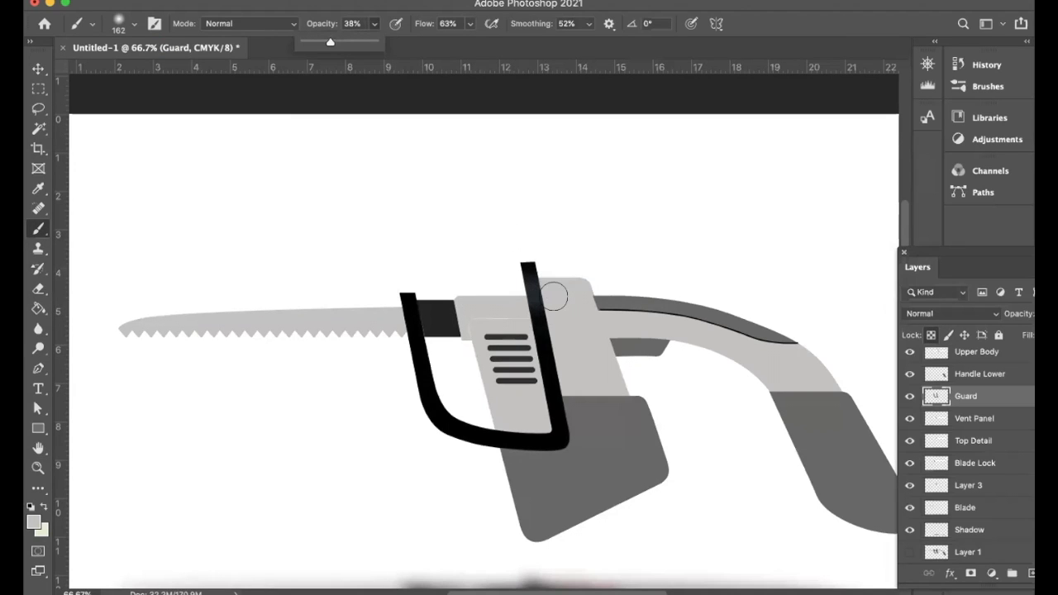
left_click(547, 282)
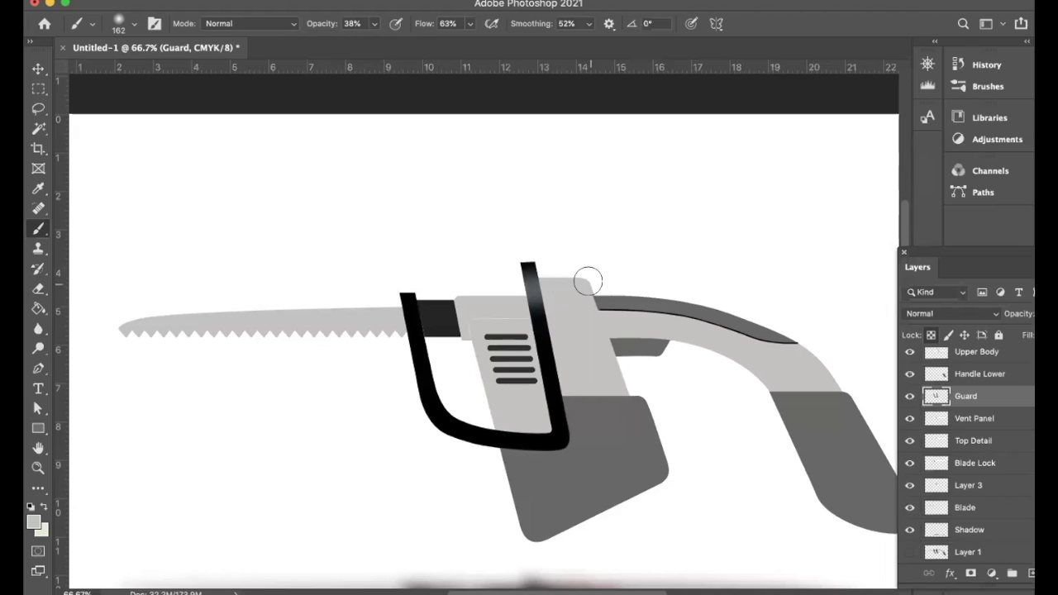
left_click(543, 284)
left_click_drag(531, 283, 564, 417)
mouse_move(487, 289)
left_mouse_down()
mouse_move(377, 321)
mouse_move(461, 334)
mouse_move(406, 311)
left_mouse_up()
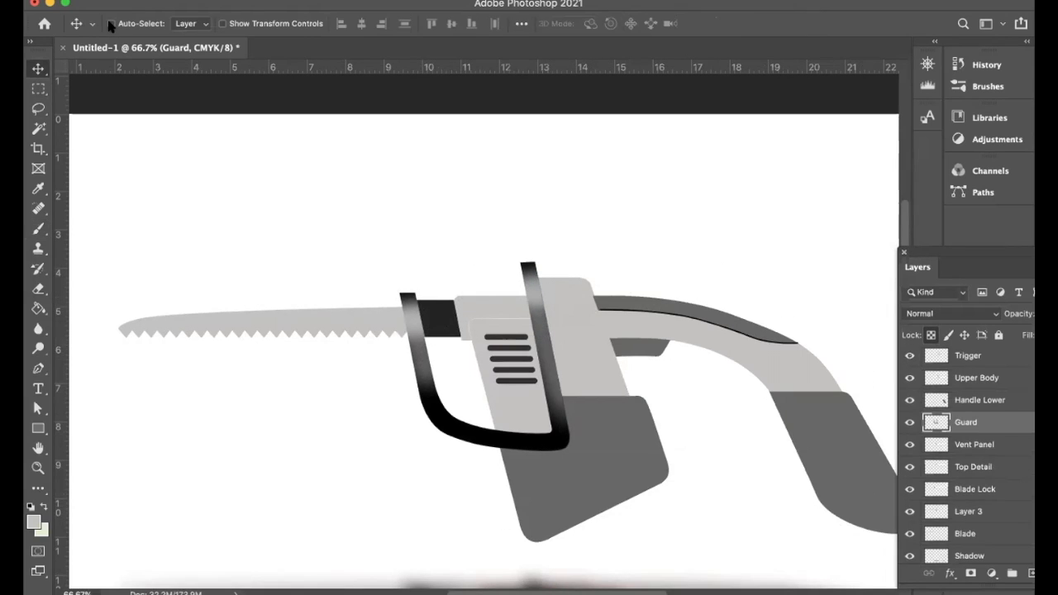
- Lock the Blade Lock layer's transparent pixels and paint a soft light grey highlight across it at 38% opacity
left_click(438, 320)
left_click(909, 490)
left_click(909, 491)
left_click(38, 228)
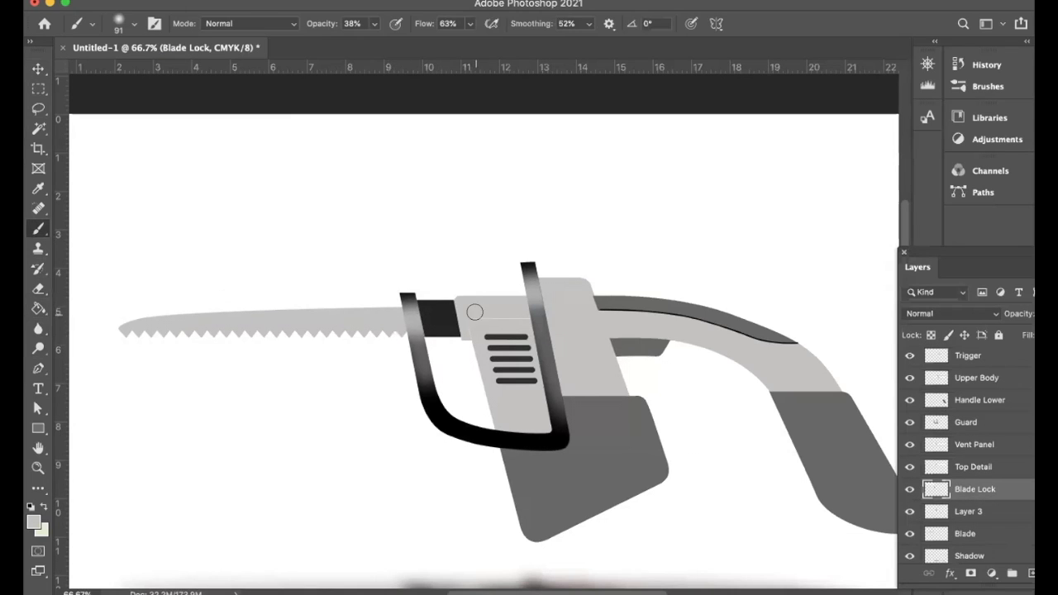
mouse_move(481, 307)
left_mouse_down()
mouse_move(416, 313)
mouse_move(490, 311)
left_mouse_up()
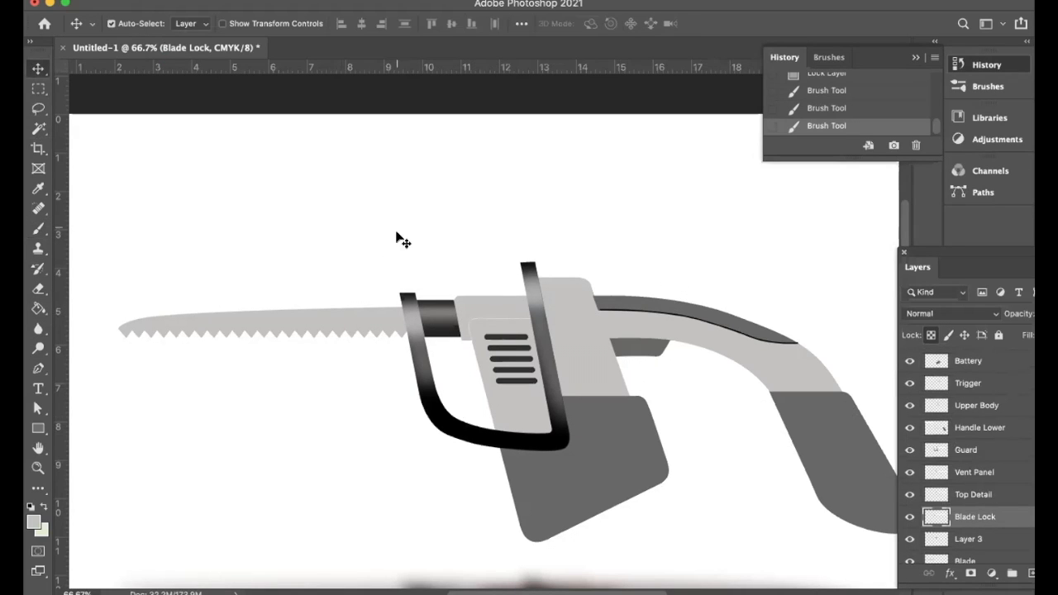
- Lock the Top Detail layer's transparent pixels and brush a soft #ededed highlight along its length
left_click(501, 307)
key("i")
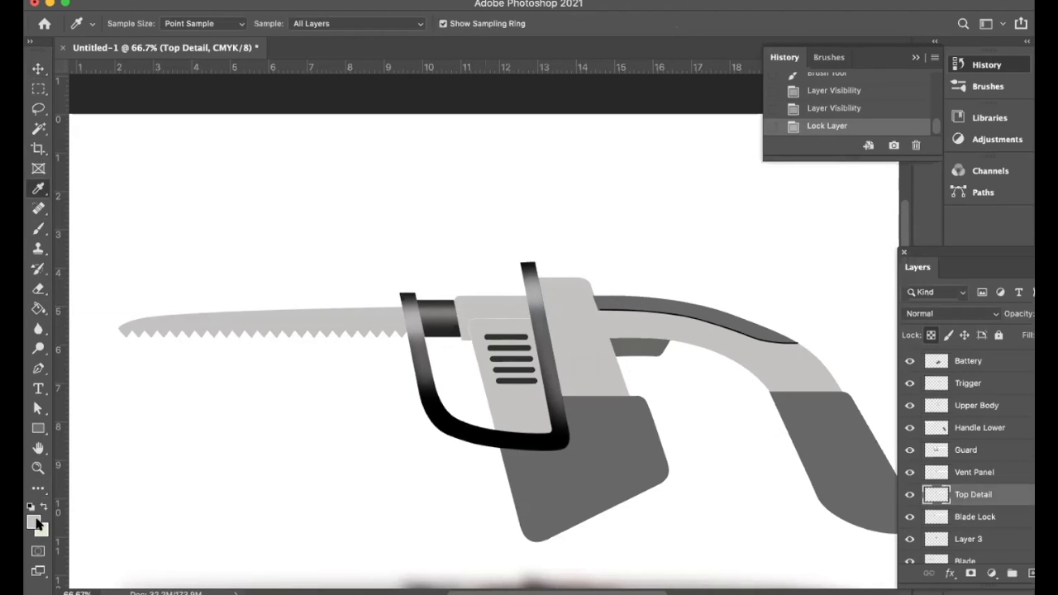
left_click(36, 521)
left_click(357, 203)
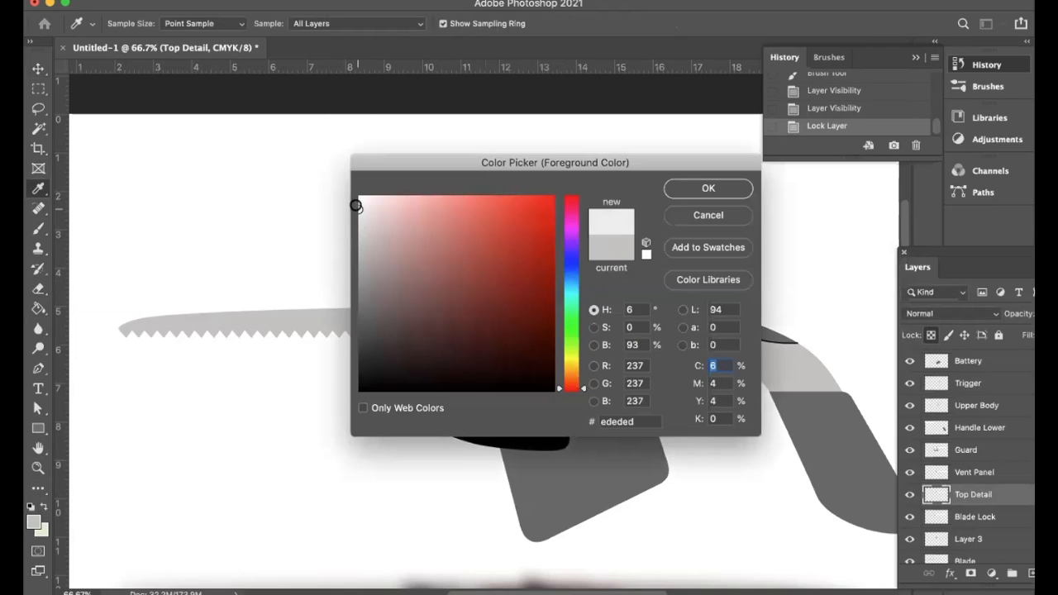
left_click(709, 188)
key("b")
mouse_move(534, 309)
left_mouse_down()
mouse_move(441, 308)
mouse_move(533, 306)
left_mouse_up()
left_click_drag(463, 306, 536, 305)
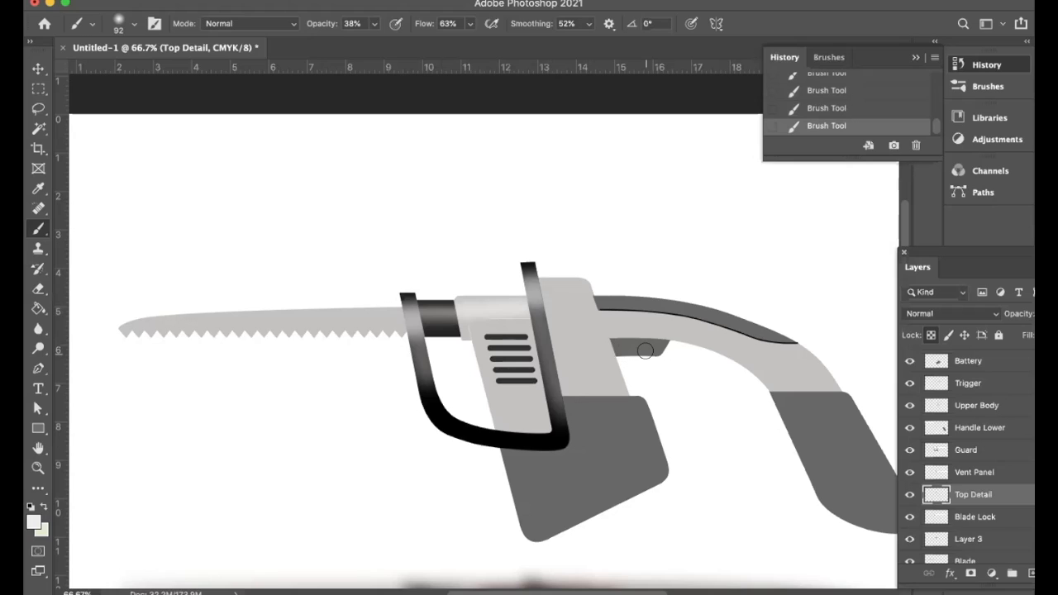
- Lock the Upper Body layer's transparent pixels, pick #6d6968 and shade the body with a large soft brush at 23% opacity
key("v")
left_click(645, 350)
left_click(911, 405)
left_click(910, 405)
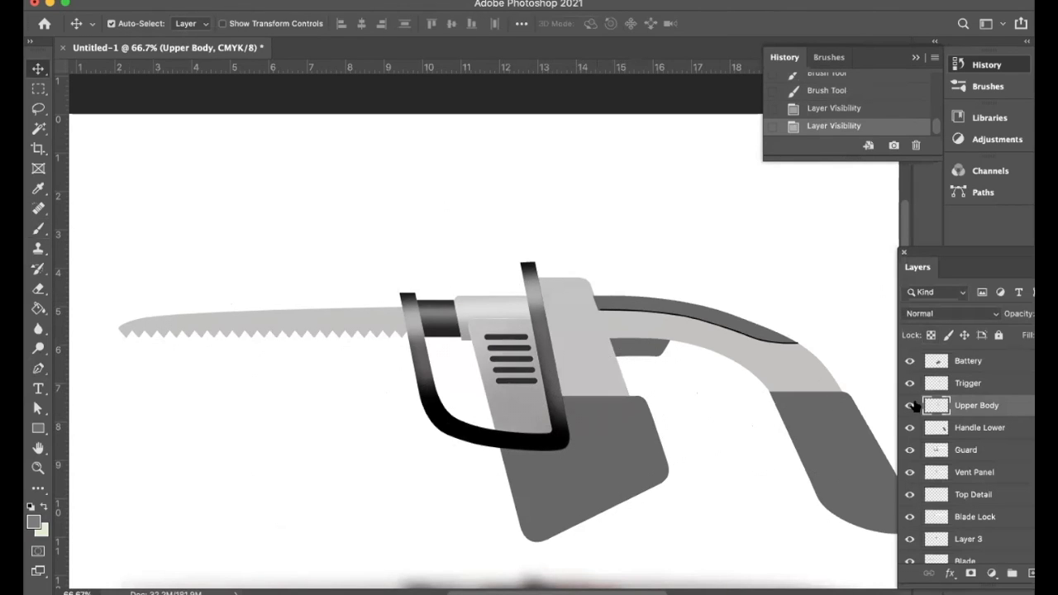
left_click(929, 334)
key("i")
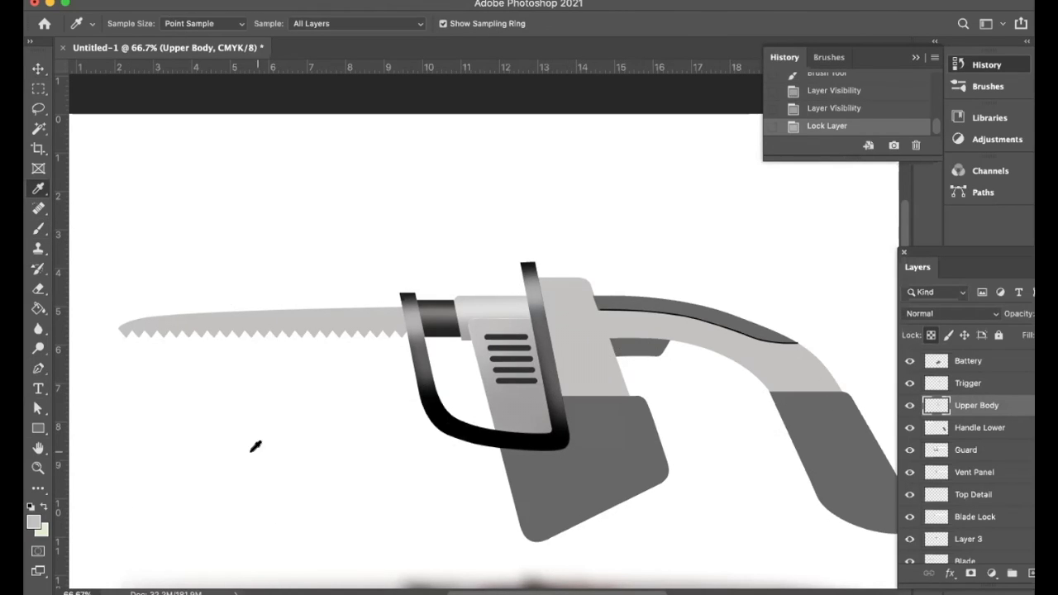
left_click(34, 522)
left_click(367, 308)
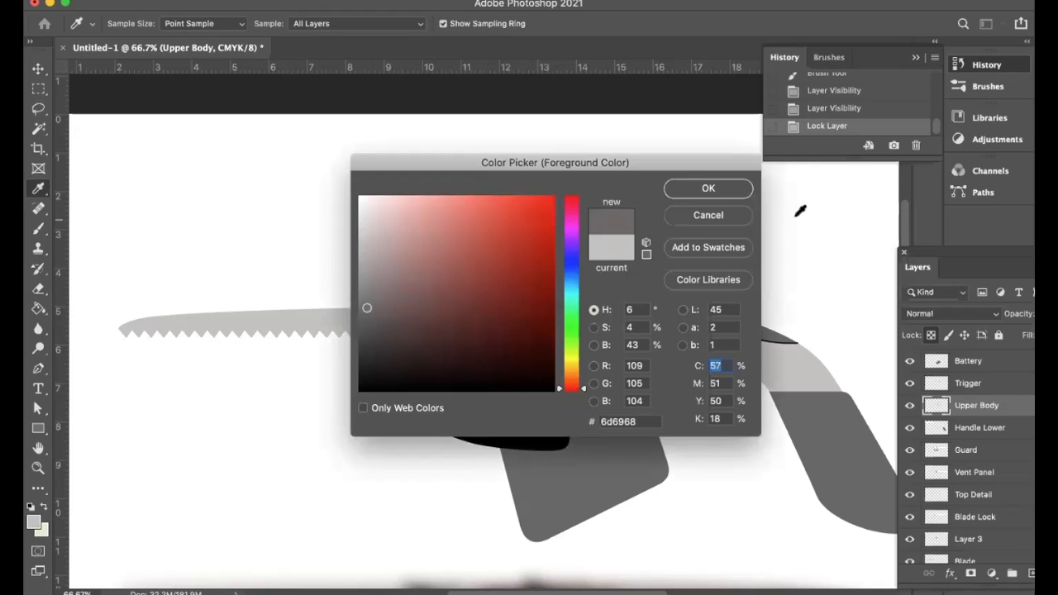
left_click(722, 183)
left_click(38, 228)
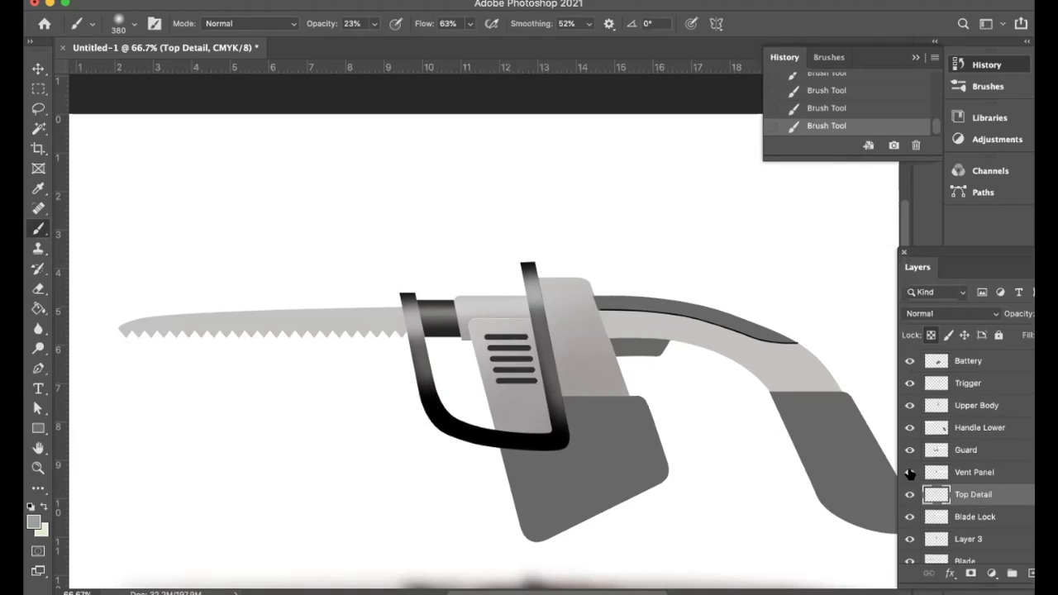
- Reduce the brush size, pick a lighter grey and brush a soft highlight onto the Upper Body layer
left_click(586, 325, "super")
key("alt")
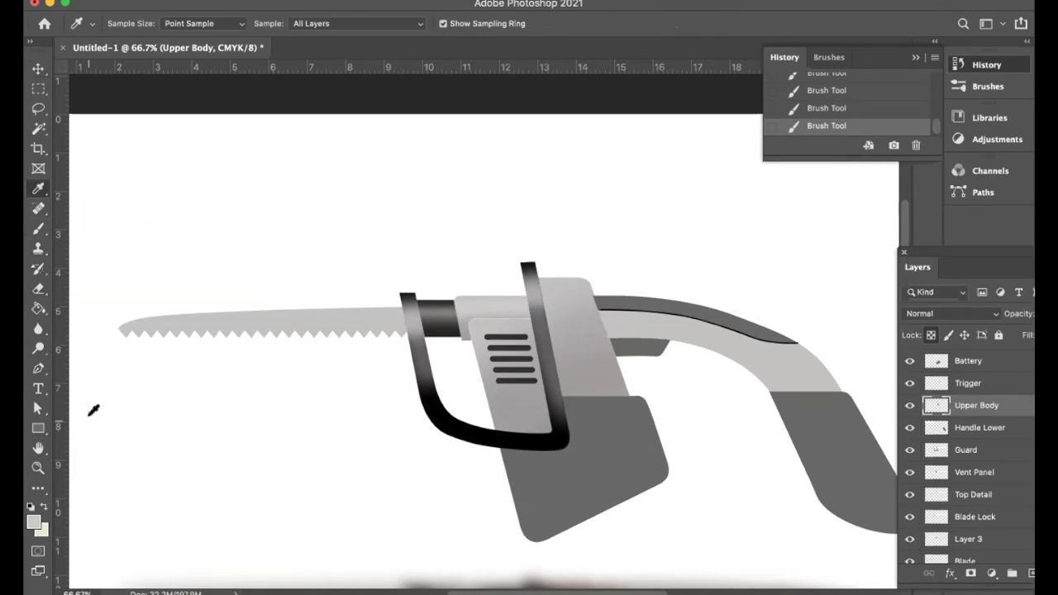
left_click(38, 231)
left_click(119, 25)
left_click_drag(186, 71, 163, 71)
key("Return")
left_click(29, 523)
left_click(363, 214)
left_click(708, 188)
key("super+z")
key("super+shift+z")
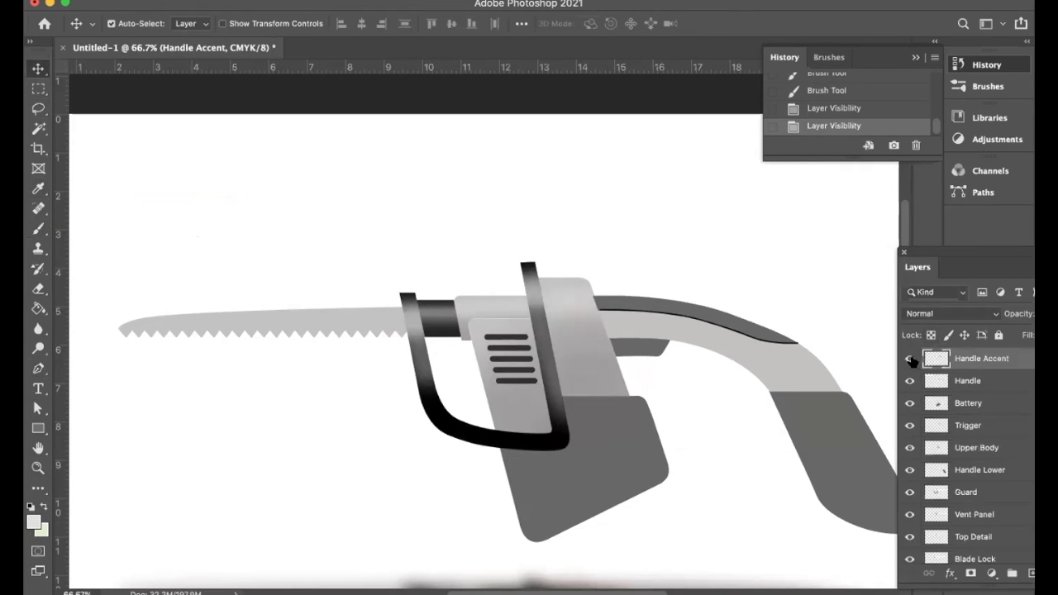
- Lock the Handle Accent layer's transparent pixels and paint soft #202020 shading along the curved accent strip
left_click(910, 359)
left_click(910, 359)
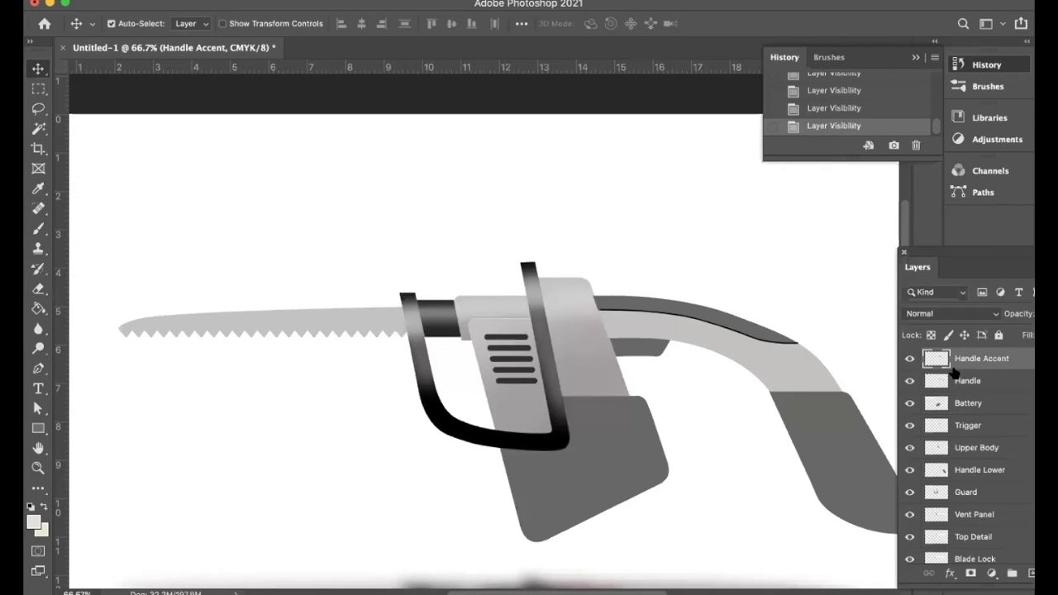
left_click(38, 189)
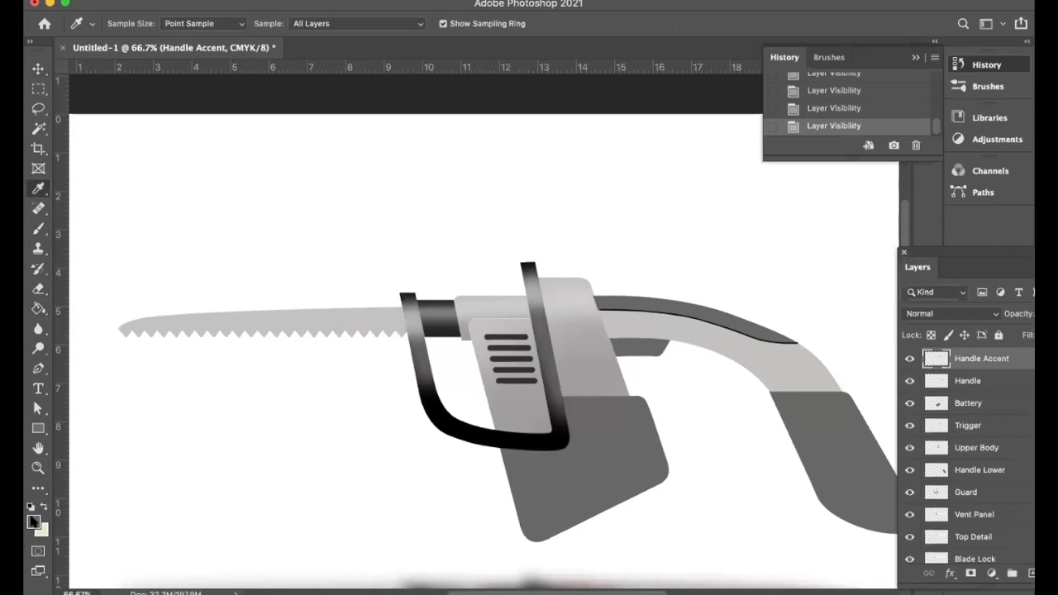
left_click(33, 521)
left_click(362, 366)
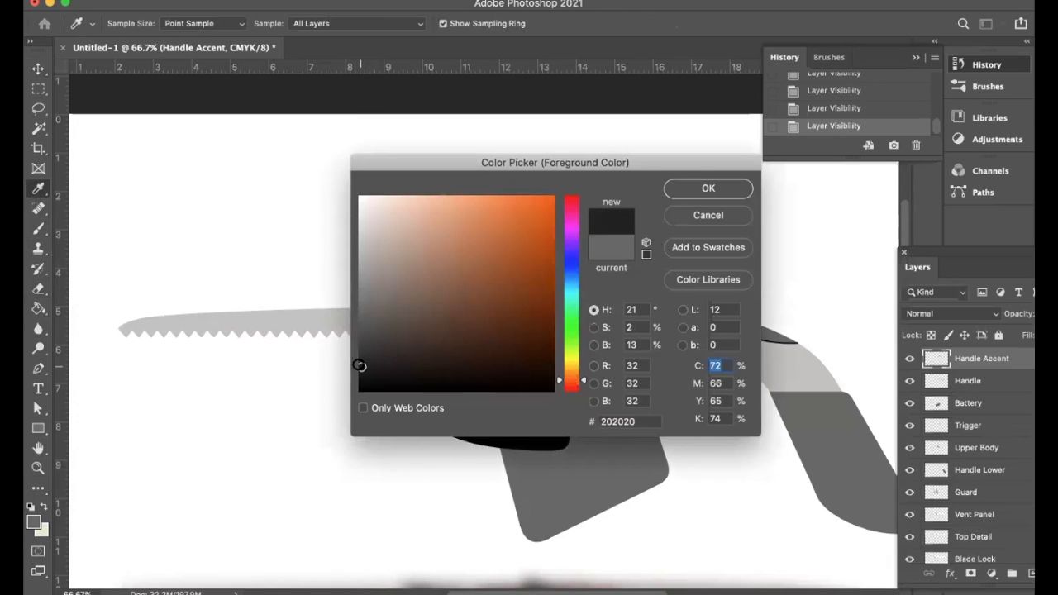
left_click(697, 195)
left_click(909, 359)
left_click(909, 359)
left_click(931, 335)
key("slash")
key("slash")
key("b")
mouse_move(591, 284)
left_mouse_down()
mouse_move(772, 315)
mouse_move(795, 332)
left_mouse_up()
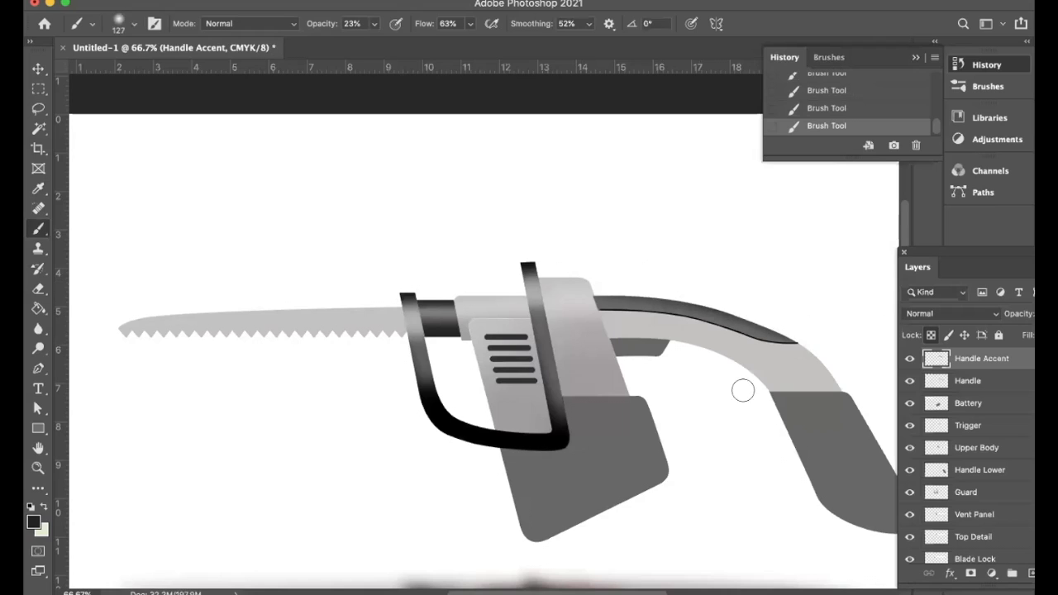
- Pick a lighter grey and brush a soft highlight along the length of the Handle Accent strip
key("z")
left_click(782, 390)
left_click(33, 521)
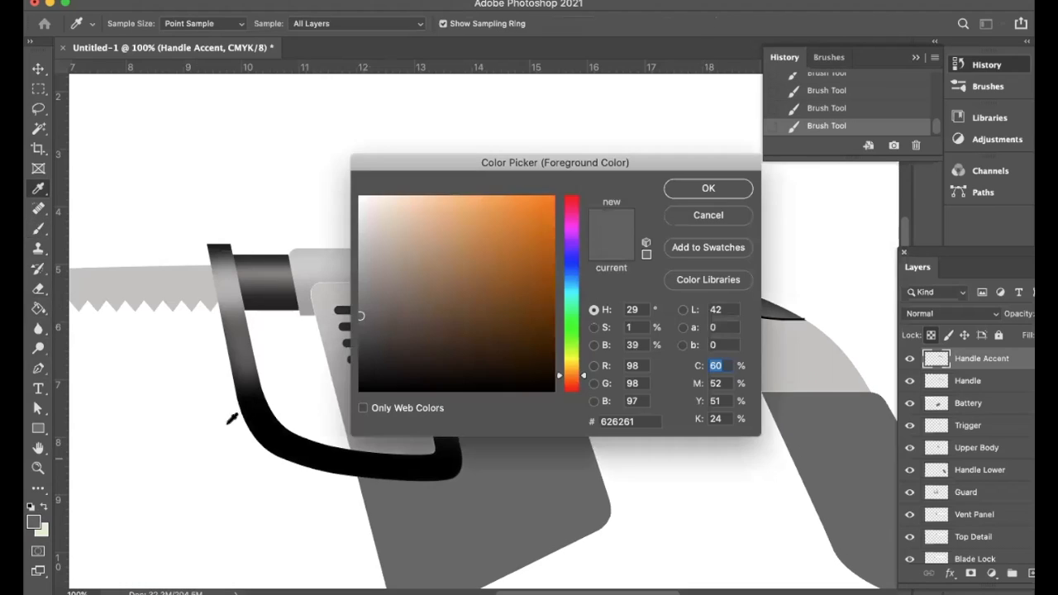
left_click(361, 266)
left_click(722, 192)
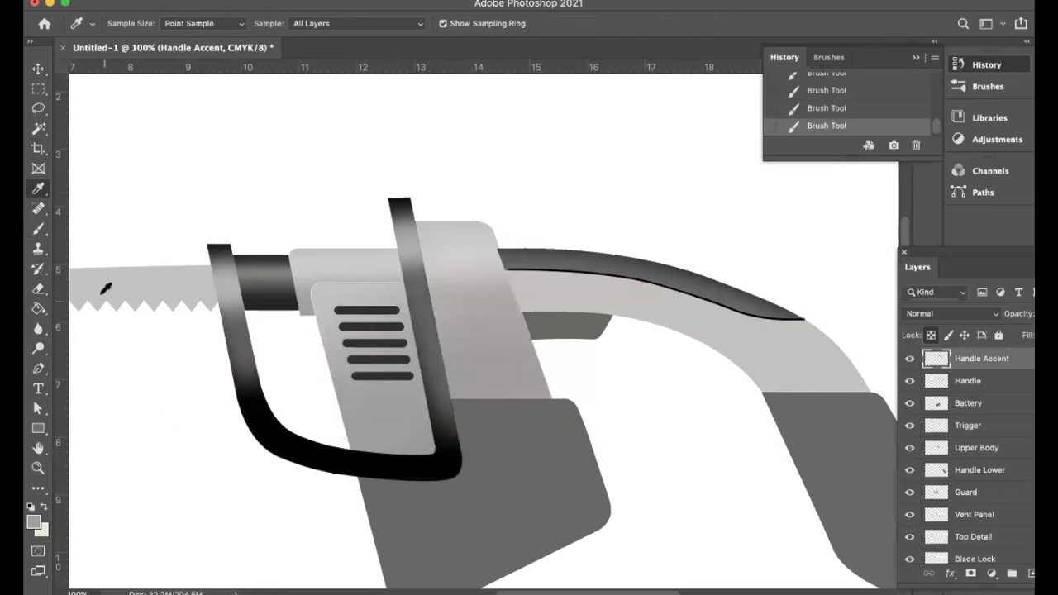
left_click(39, 228)
mouse_move(496, 278)
left_mouse_down()
mouse_move(573, 273)
mouse_move(774, 325)
left_mouse_up()
- Lock the Handle layer's transparent pixels and paint soft grey shading along the handle's curved underside
key("h")
left_click_drag(649, 339, 735, 413)
key("i")
key("v")
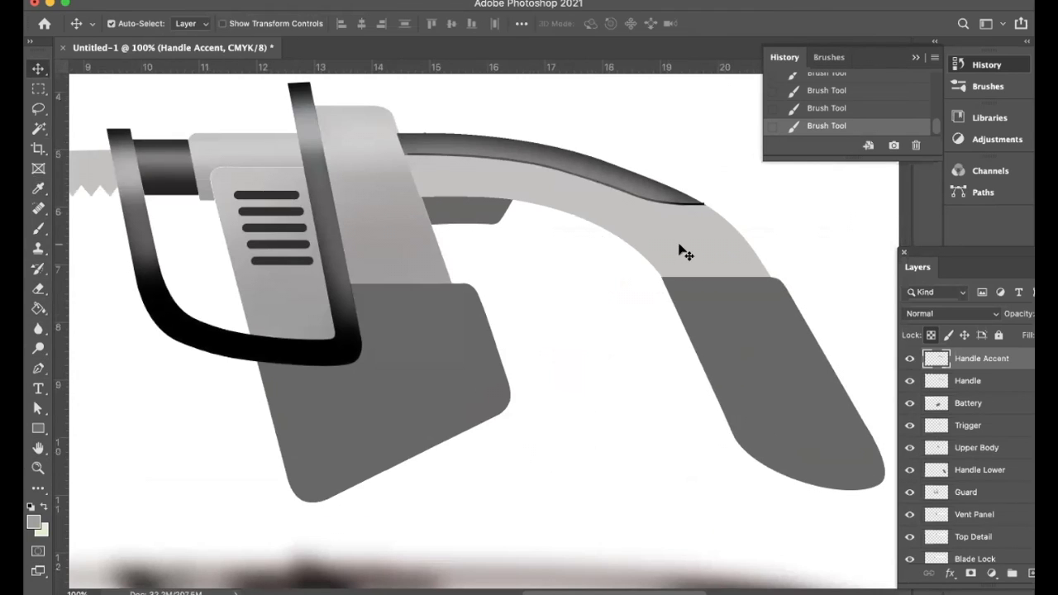
left_click(686, 252)
left_click(909, 381)
left_click(908, 382)
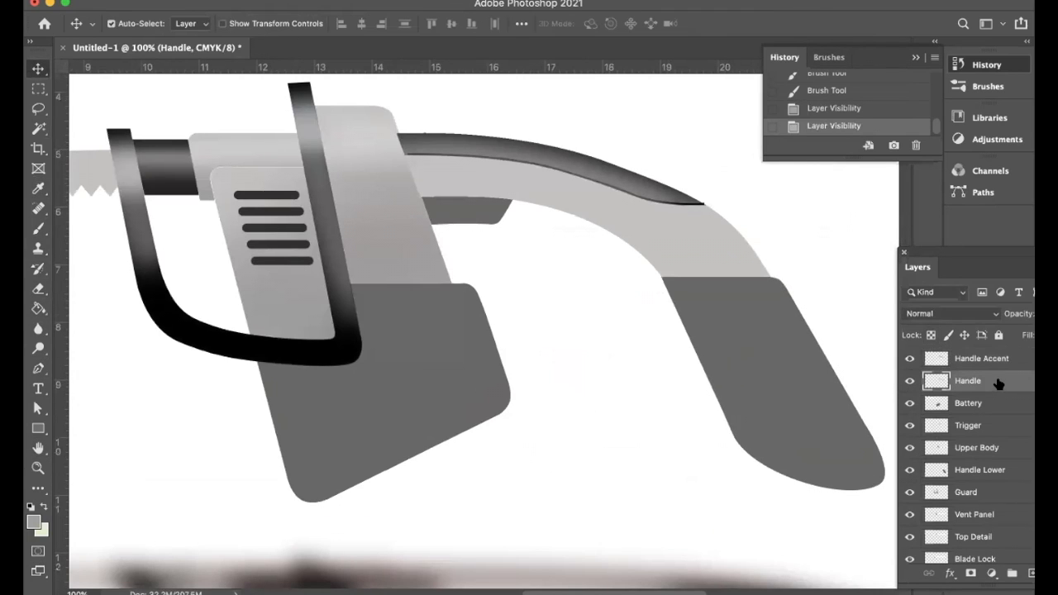
left_click(931, 335)
key("i")
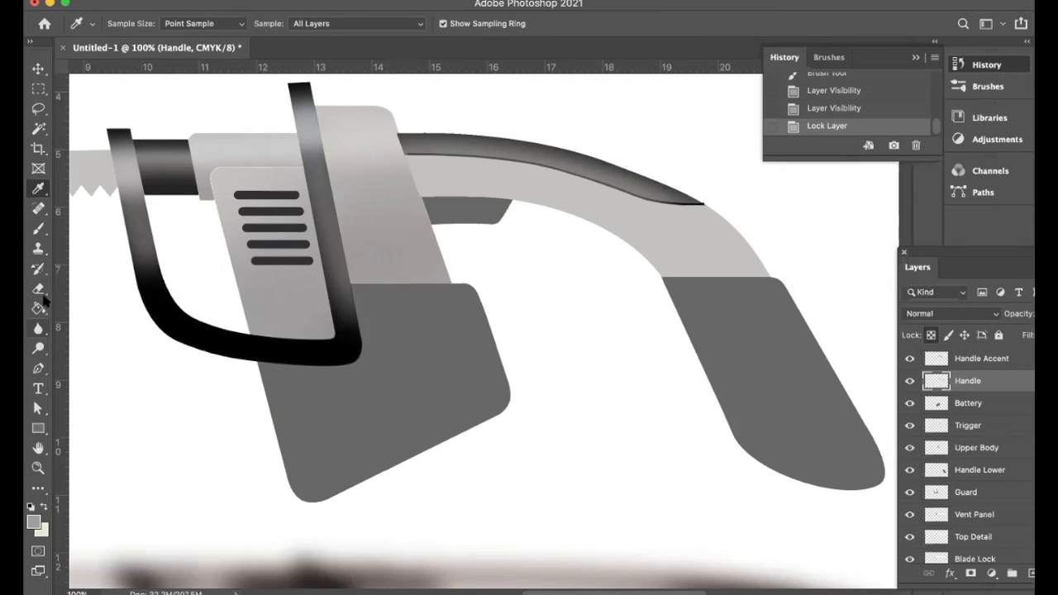
left_click(38, 229)
left_click_drag(430, 187, 687, 281)
- Raise the brush opacity to 40% and strengthen the shading on the handle's underside near the trigger
left_click(375, 23)
left_click(387, 43)
mouse_move(425, 206)
left_mouse_down()
mouse_move(654, 295)
mouse_move(595, 215)
left_mouse_up()
left_click(565, 200)
- Pick #605f5e and deepen the shadows along the handle's underside and outer bend, undoing the unwanted last strokes
left_click(34, 522)
left_click(345, 445)
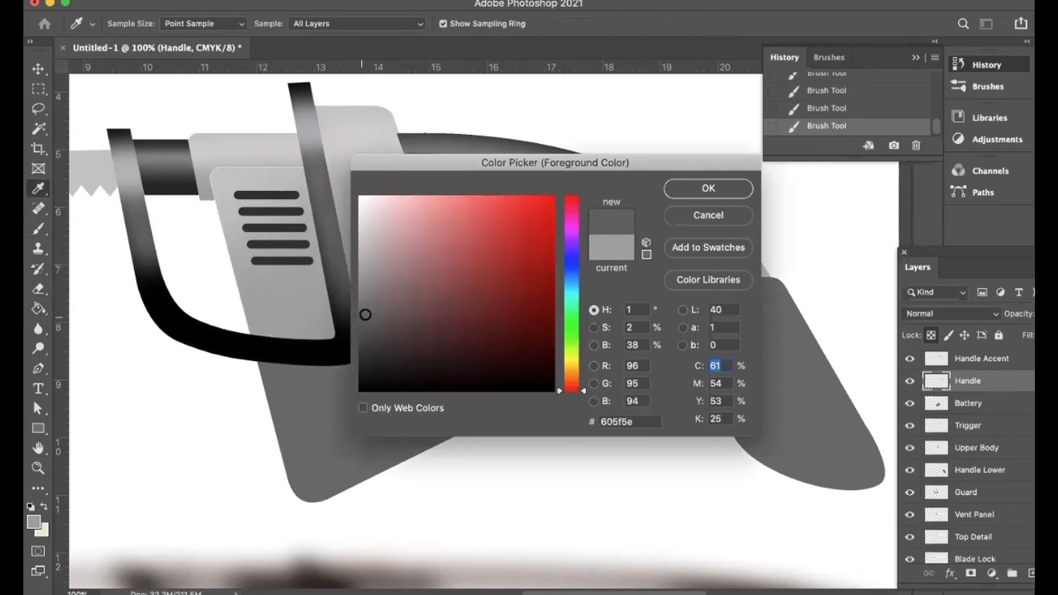
left_click(709, 188)
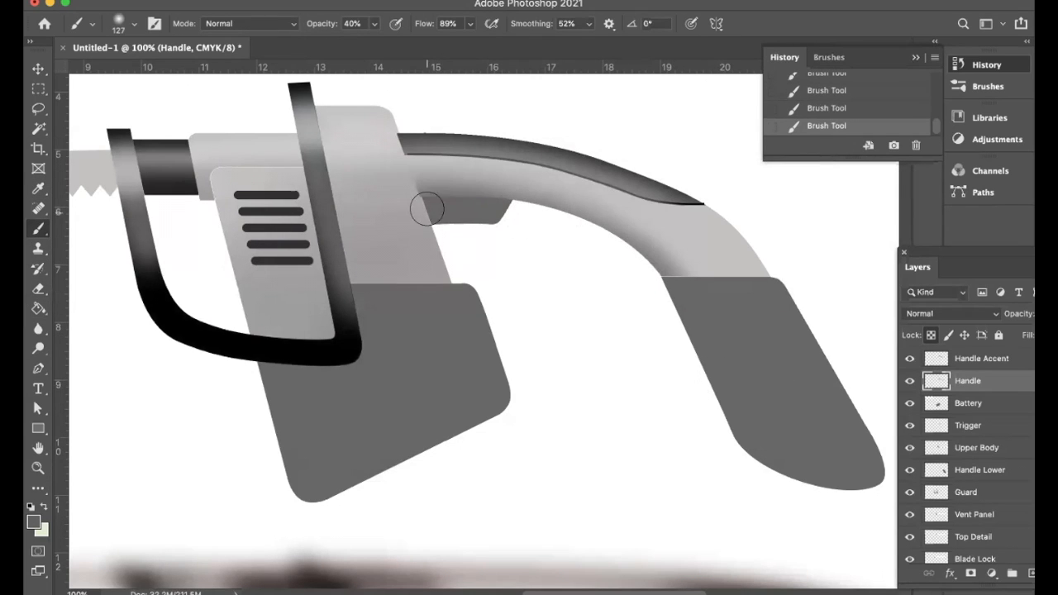
left_click_drag(425, 208, 652, 263)
mouse_move(711, 202)
left_mouse_down()
mouse_move(854, 314)
mouse_move(753, 199)
mouse_move(776, 245)
left_mouse_up()
key("super+z")
key("super+z")
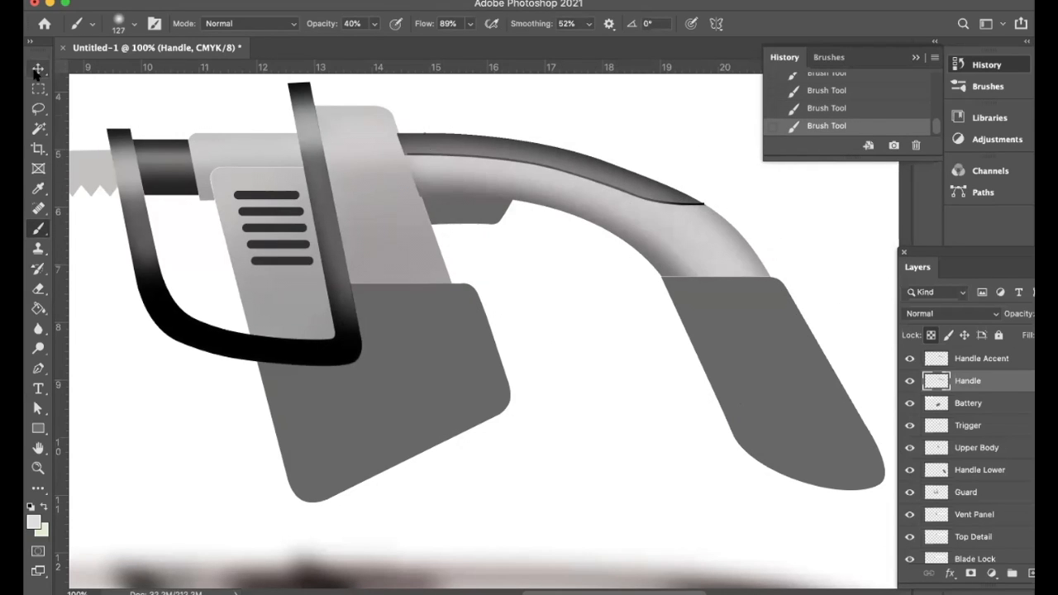
- Lock the Trigger layer's transparent pixels and paint a soft #272626 shadow along the trigger's lower edge
left_click(37, 70)
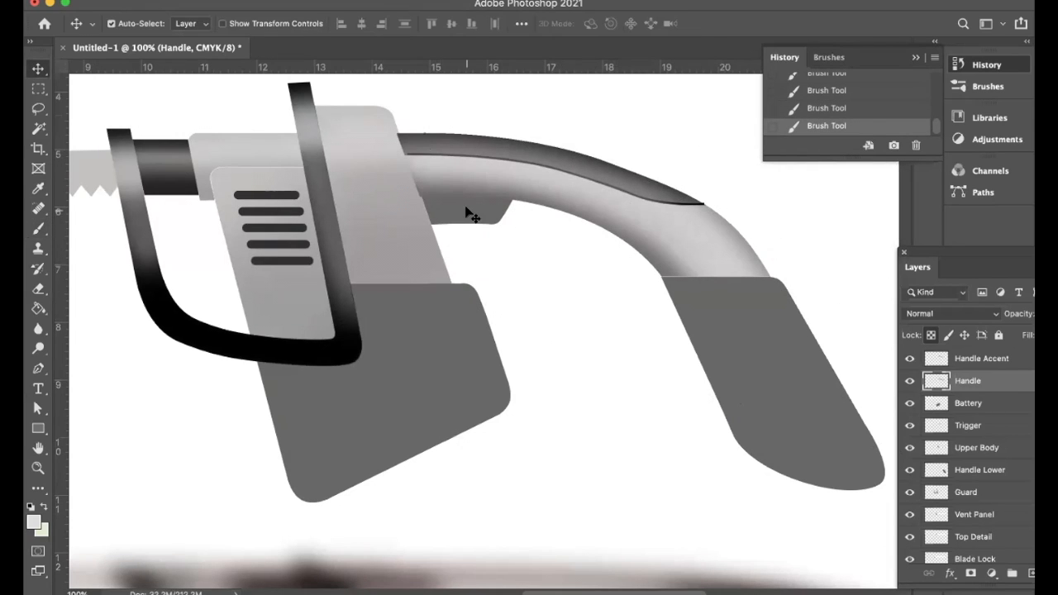
left_click(474, 216)
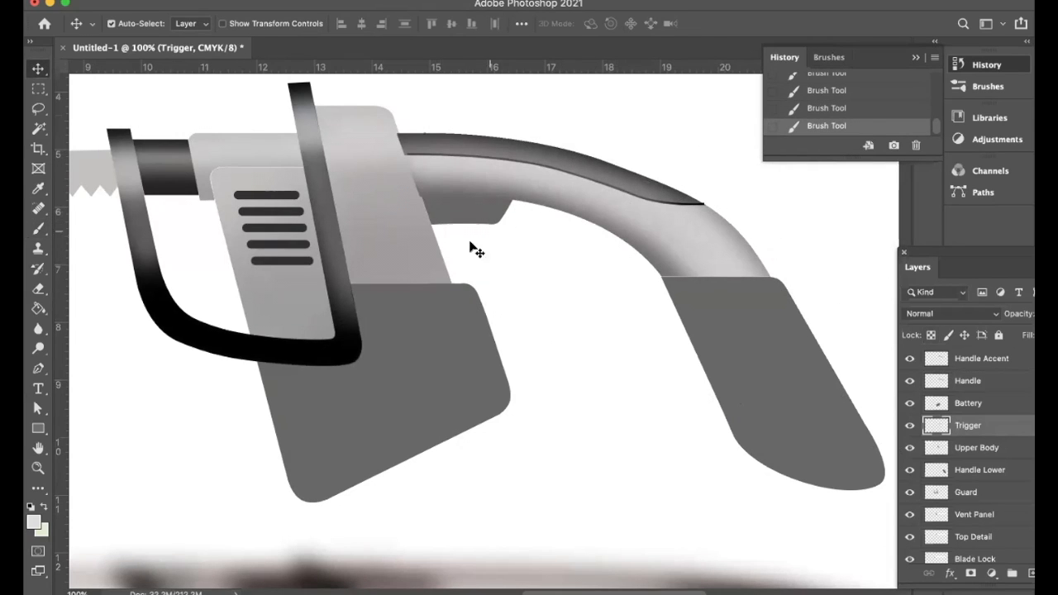
left_click(910, 426)
left_click(910, 426)
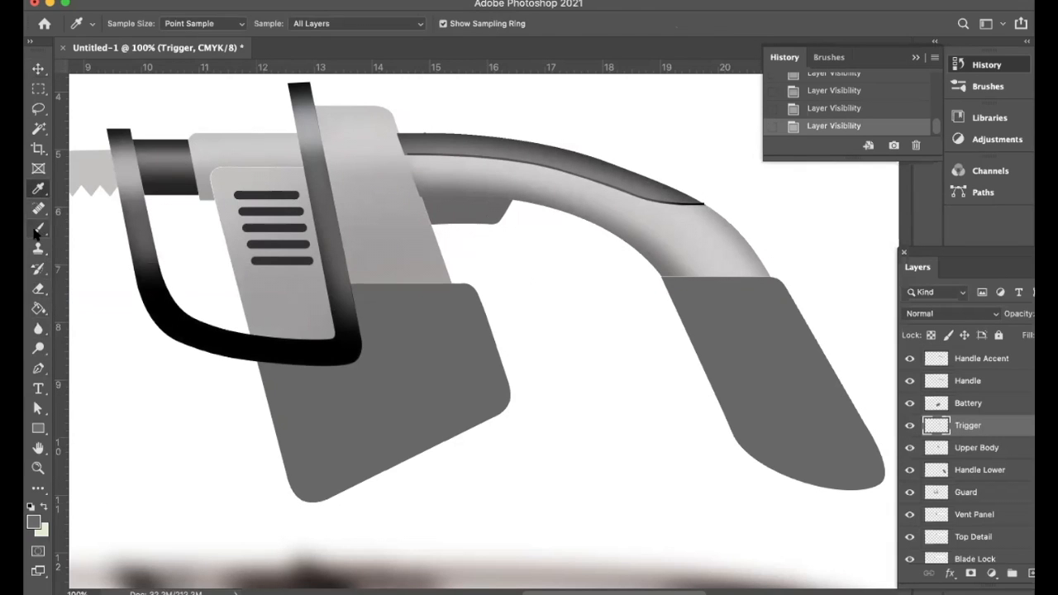
left_click(38, 228)
left_click_drag(421, 234, 521, 231)
key("super+z")
key("/")
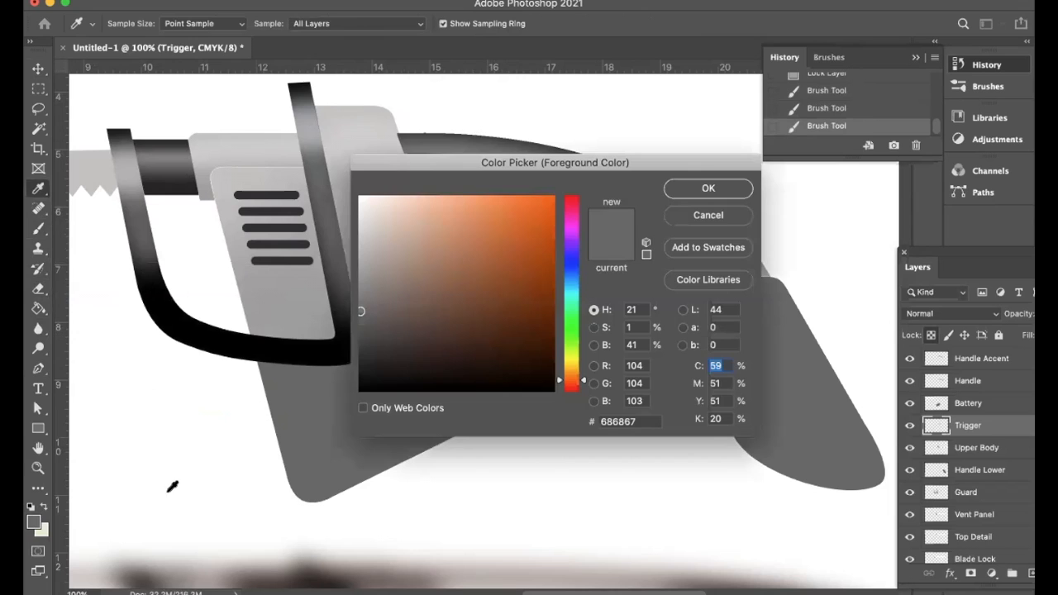
left_click(359, 361)
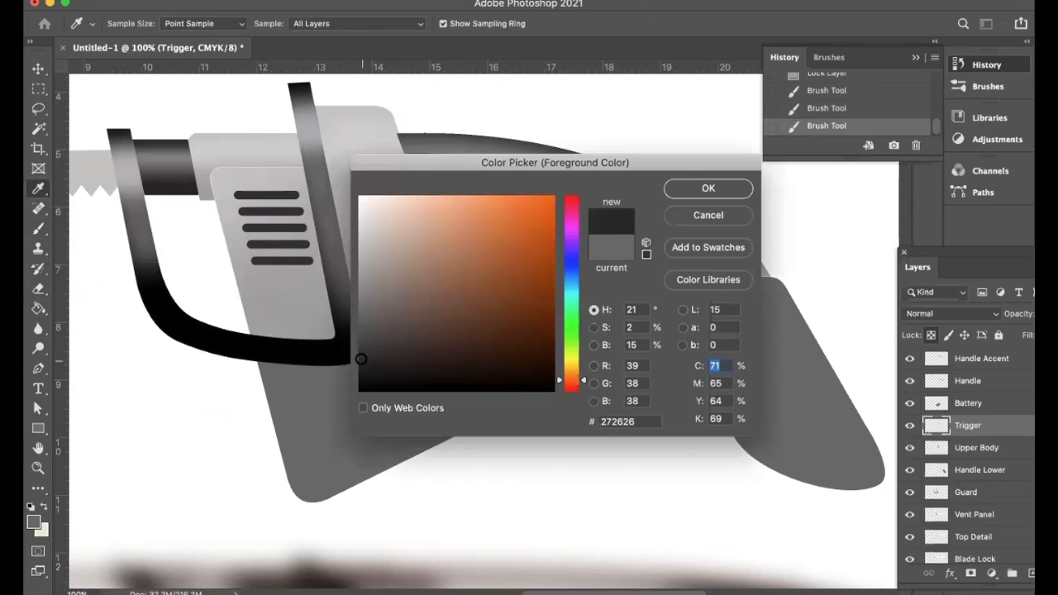
left_click(728, 185)
left_click_drag(506, 236, 427, 232)
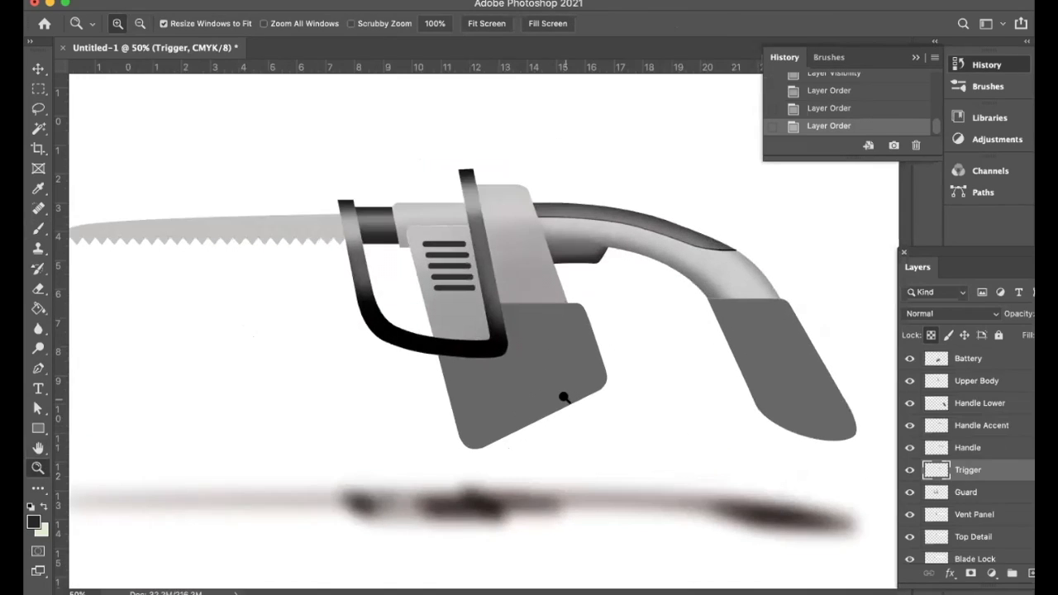
- Enlarge the soft brush to 332 px and paint black shading along the Guard layer's rear bar at 29% opacity
scroll(906, 442, "down", 2)
left_click(909, 434)
left_click(910, 434)
left_click(1004, 426)
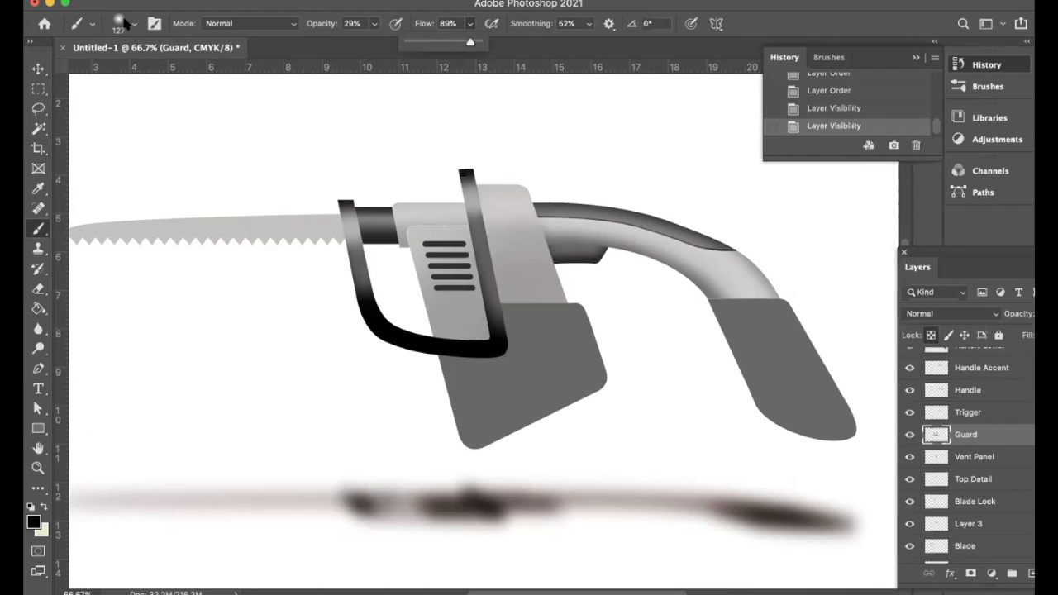
left_click(124, 24)
left_click(188, 71)
left_click_drag(515, 345, 499, 274)
left_click(499, 274)
left_click(501, 274)
left_click(595, 344)
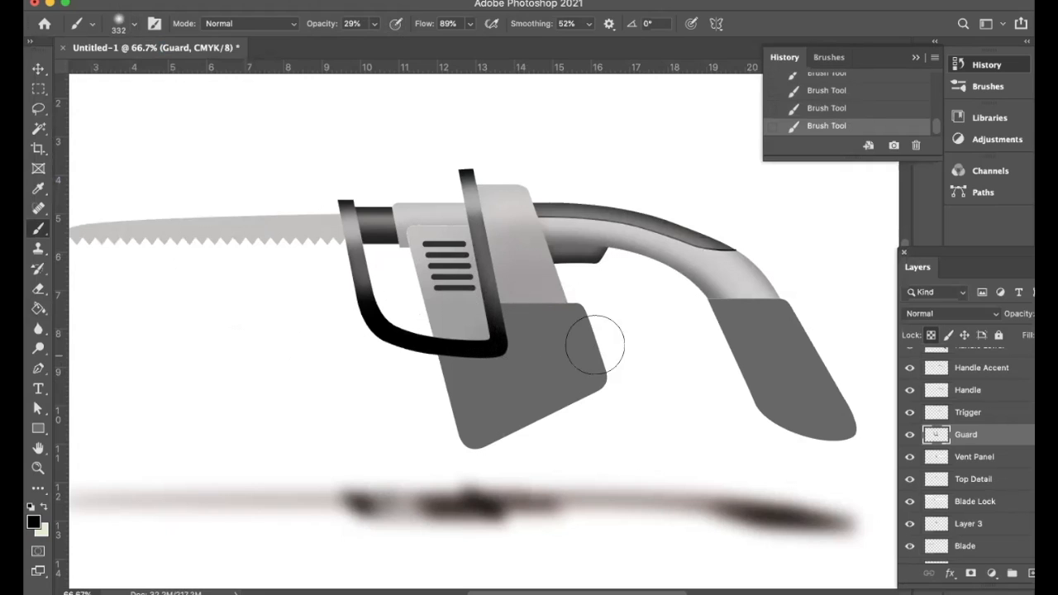
left_click(509, 318)
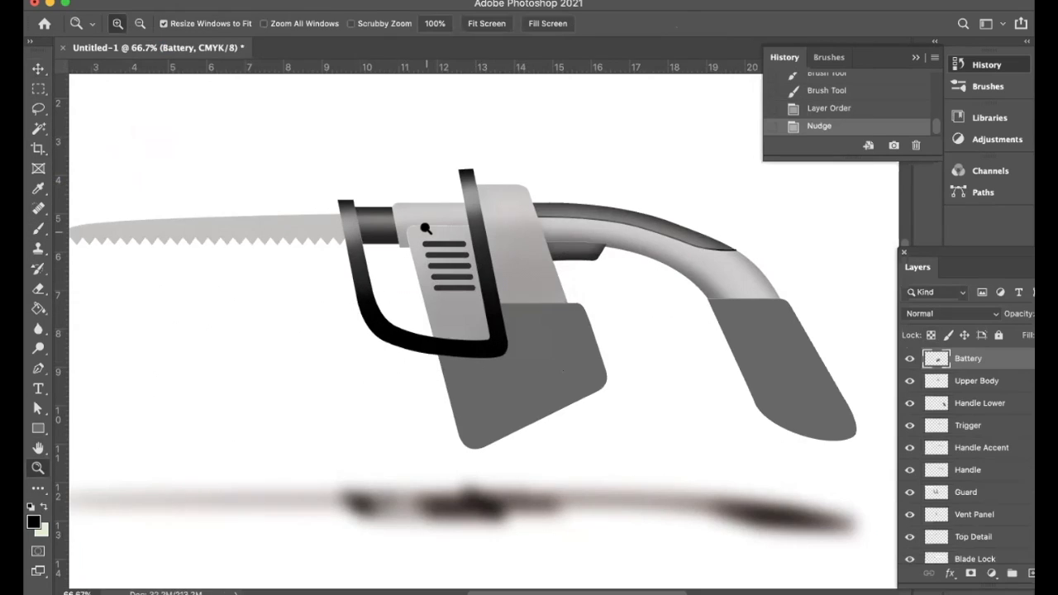
- Select the Top Detail layer and set the foreground to a near-white lighter than the part's grey
left_click(425, 228)
left_click(425, 228)
key("v")
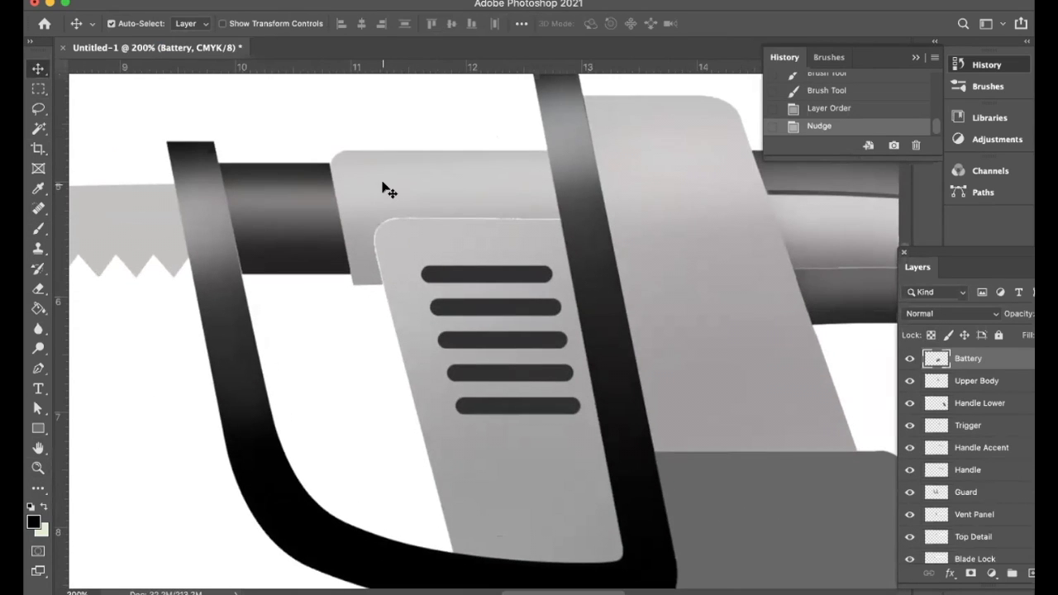
left_click(386, 188)
left_click(909, 537)
left_click(909, 536)
key("i")
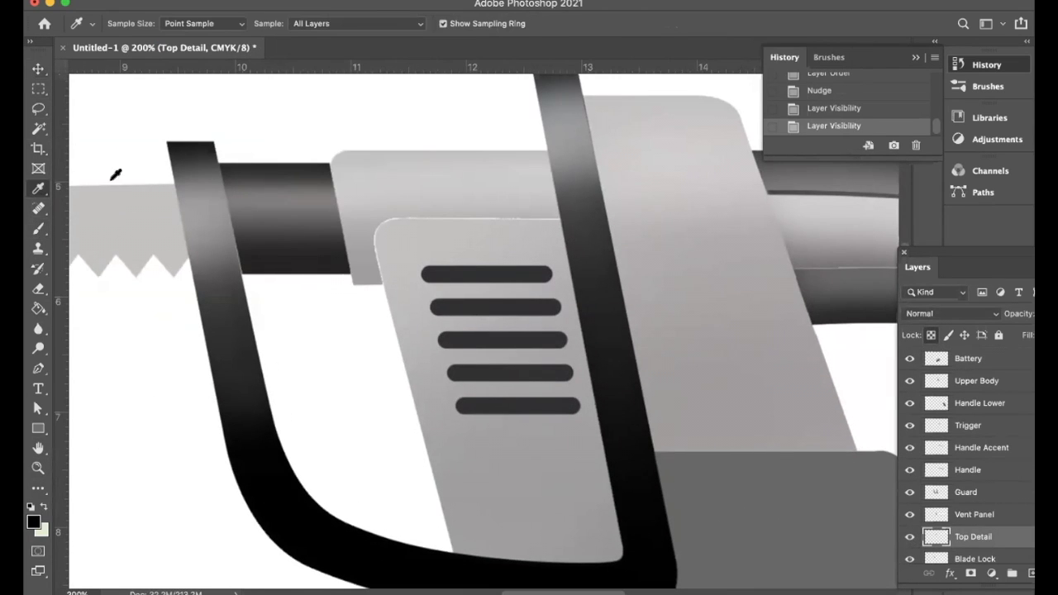
left_click(34, 521)
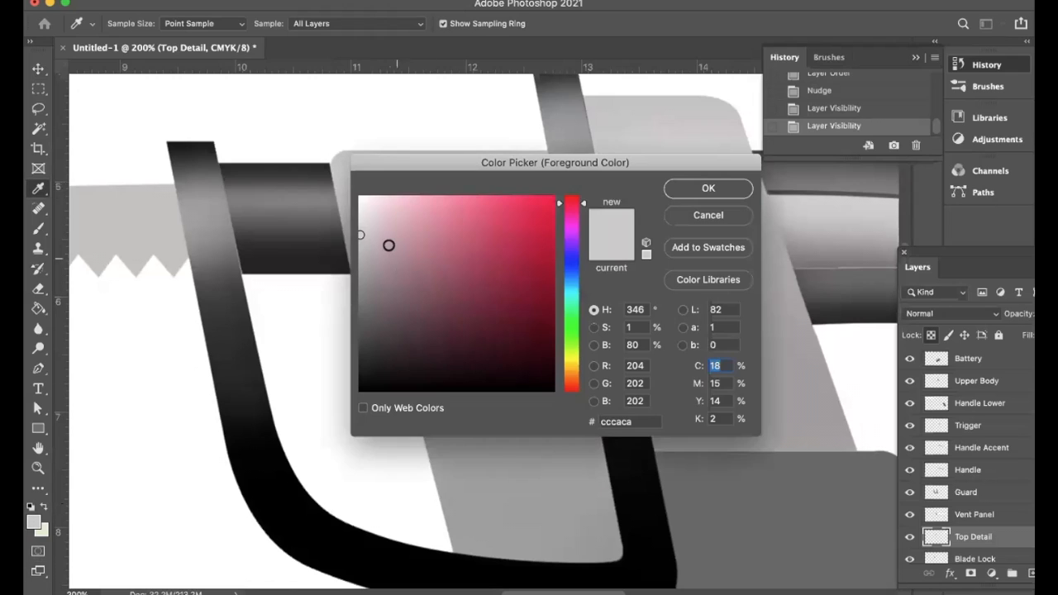
left_click(356, 197)
left_click(708, 187)
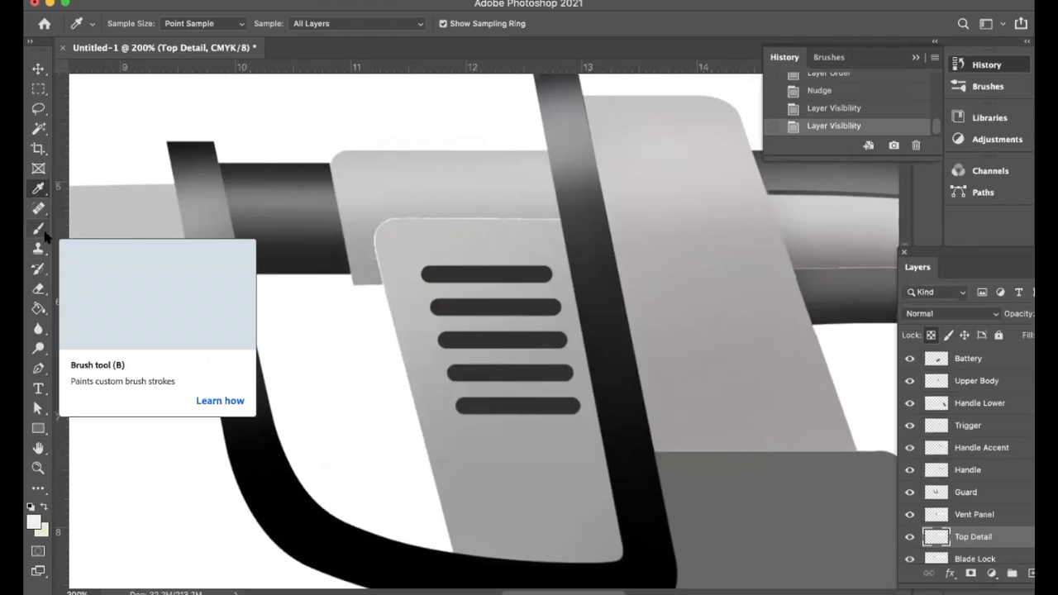
- Paint a soft highlight down the Top Detail's front edge with a 33 px soft round brush
key("b")
left_click(124, 23)
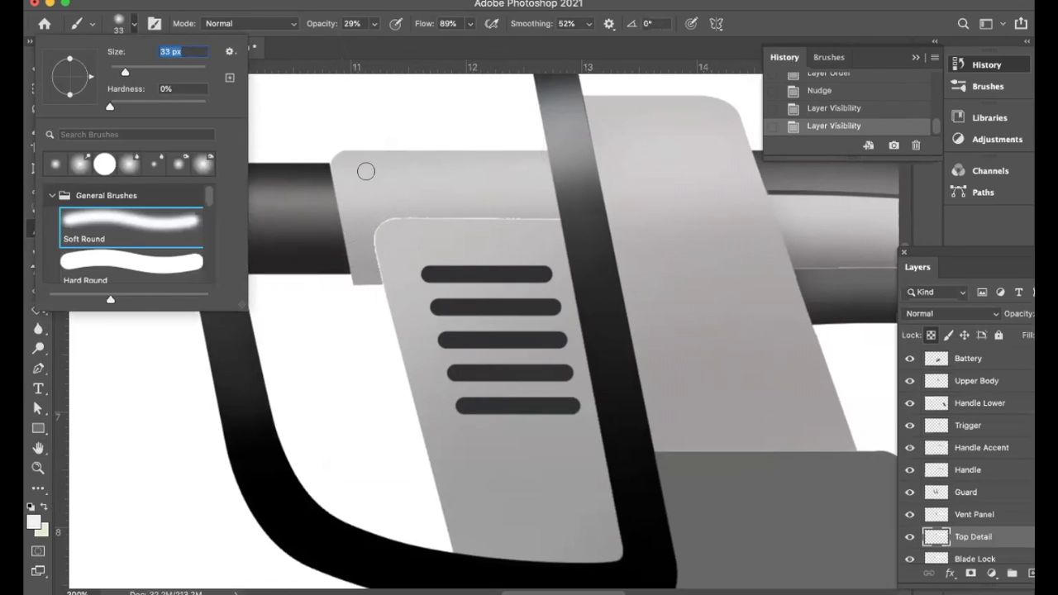
left_click(331, 137)
left_click_drag(331, 140, 353, 282)
mouse_move(354, 283)
left_mouse_down()
mouse_move(326, 154)
mouse_move(356, 281)
mouse_move(326, 306)
left_mouse_up()
left_click(38, 289)
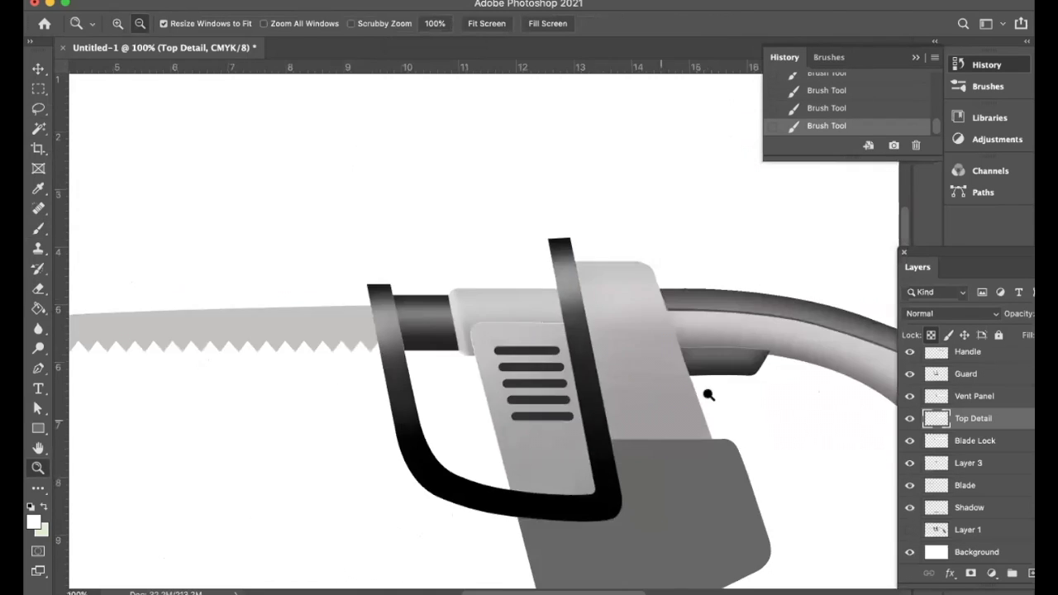
- Paint a light grey highlight along the Upper Body layer's rear edge with the 33 px brush at 30% opacity
left_click(708, 397, "alt")
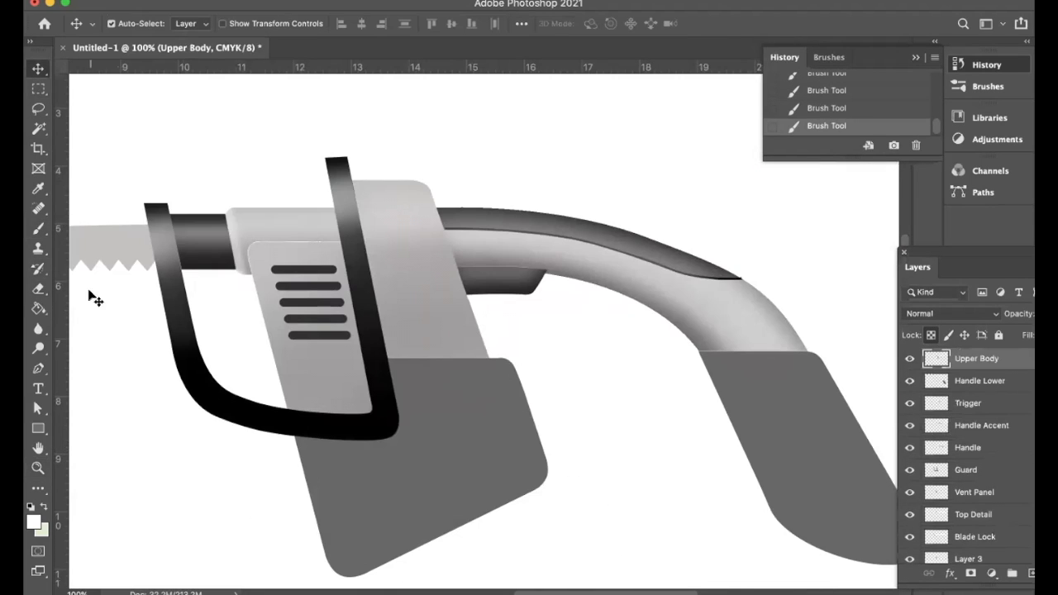
left_click(37, 187)
key("b")
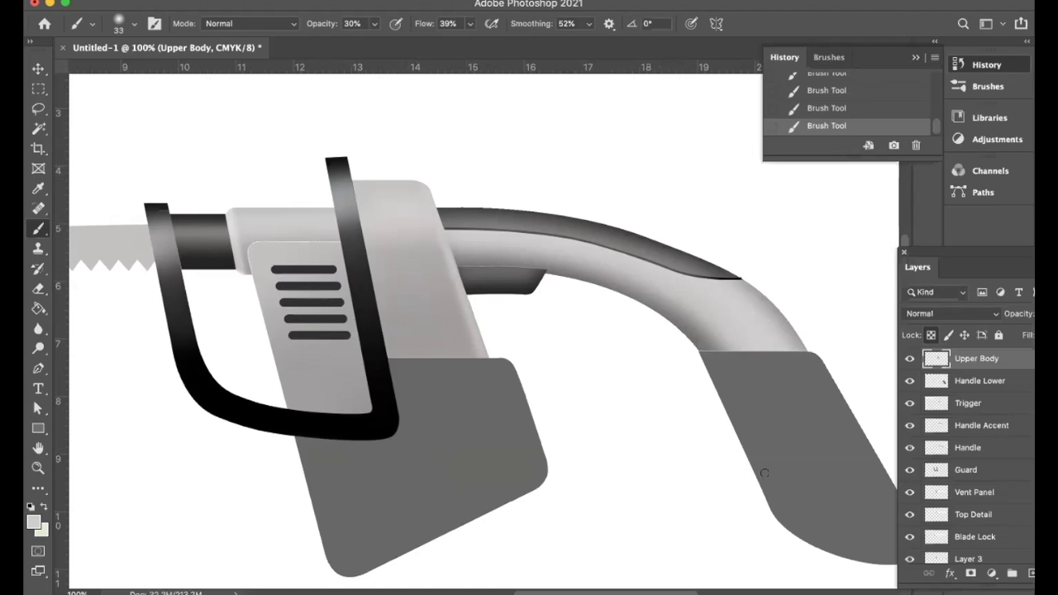
- Lock the Battery layer's transparent pixels and paint a thin light grey highlight around the battery's edges
left_click(38, 68)
left_click(521, 455)
left_click(910, 359)
left_click(909, 359)
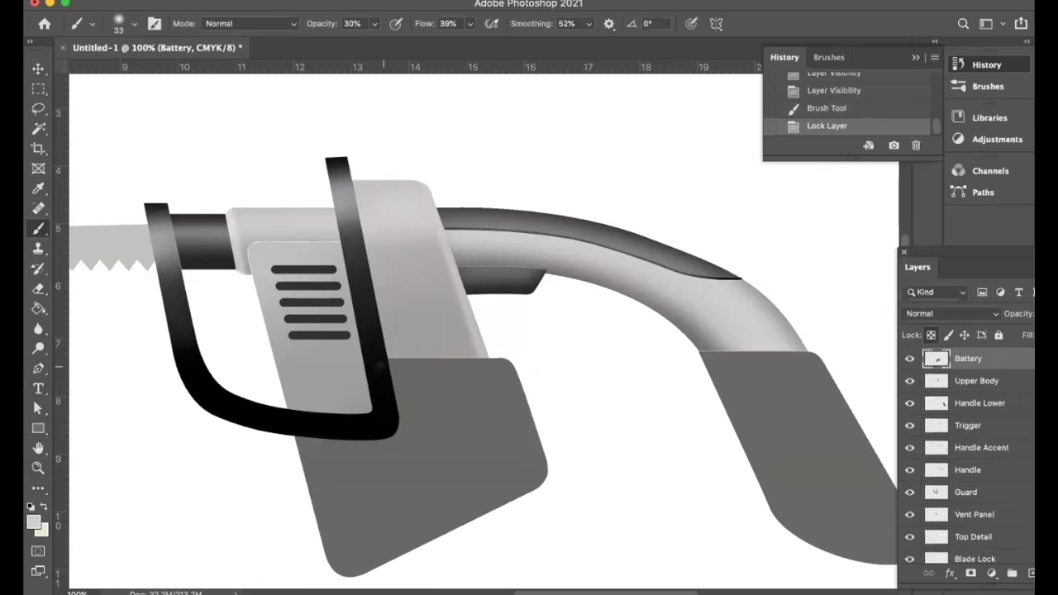
mouse_move(378, 365)
left_mouse_down()
mouse_move(531, 362)
mouse_move(494, 344)
left_mouse_up()
left_click(548, 491, "shift")
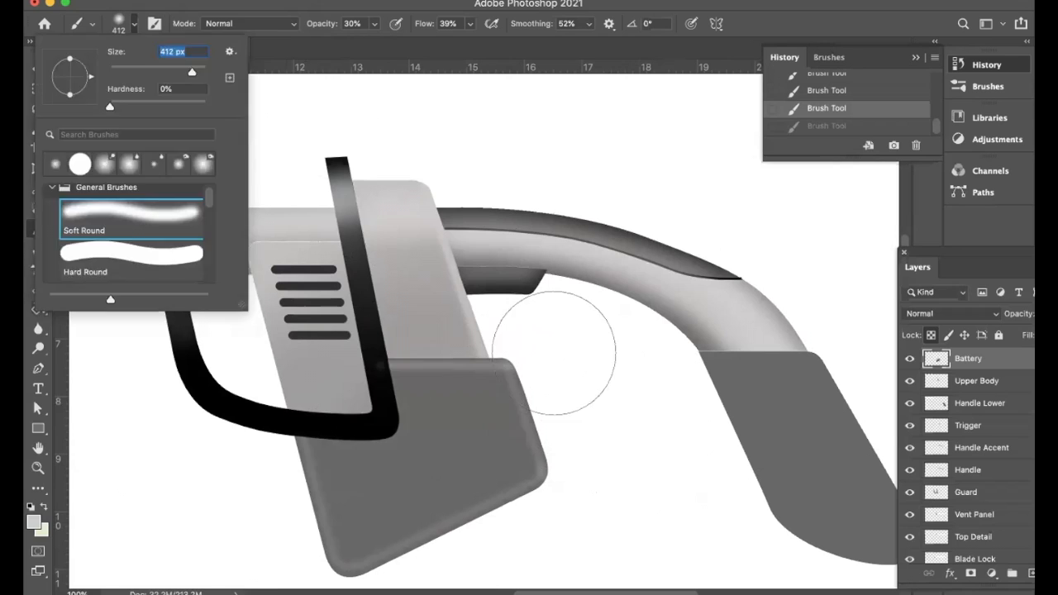
- Enlarge the brush to 412 px and brush a broad light grey glow over the upper battery, undoing the unwanted strokes
left_click_drag(554, 355, 175, 472)
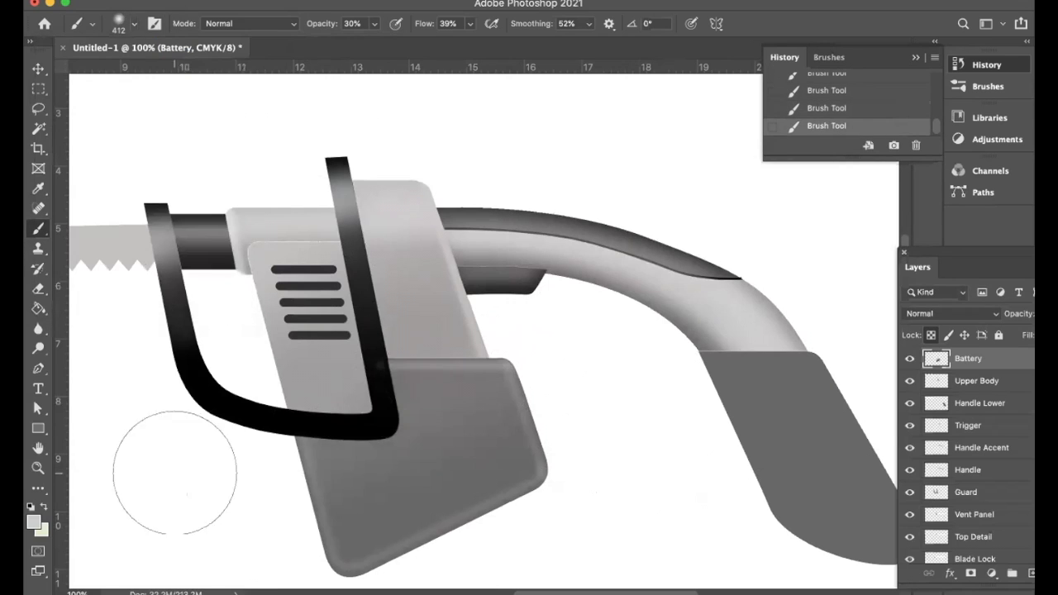
left_click_drag(662, 326, 204, 592)
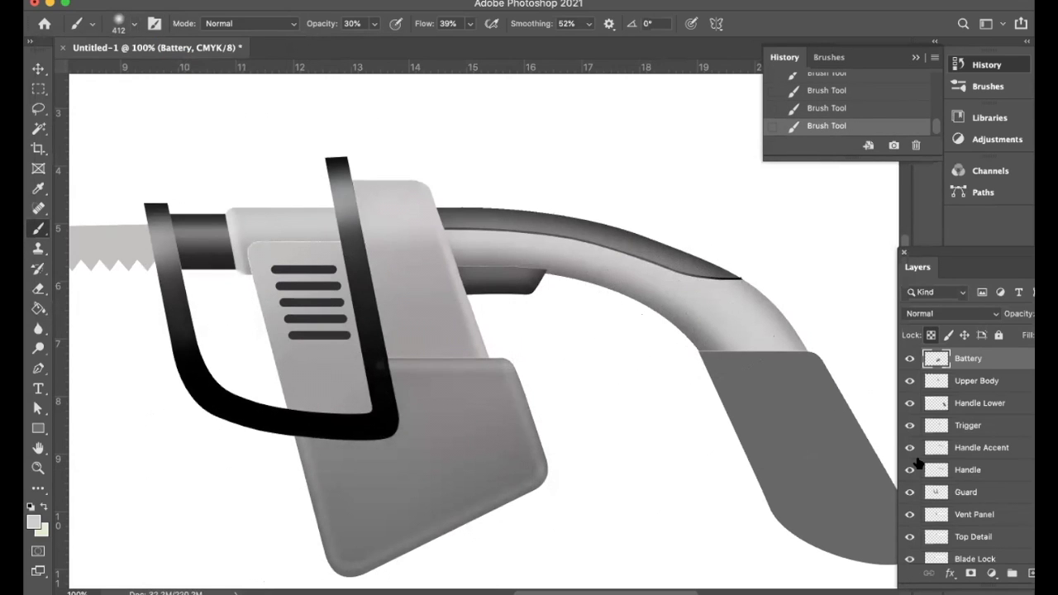
key("super+z")
key("super+z")
left_click_drag(605, 339, 446, 356)
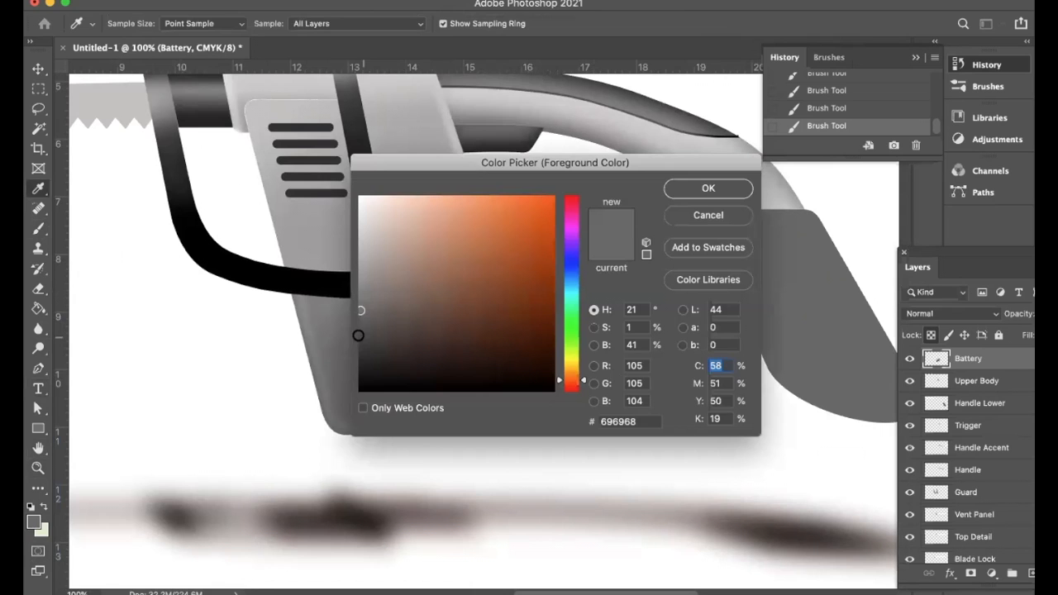
- Pick a near-black grey, raise the brush opacity to 50% and shade the battery's lower part
left_click_drag(359, 336, 356, 365)
left_click(708, 189)
key("b")
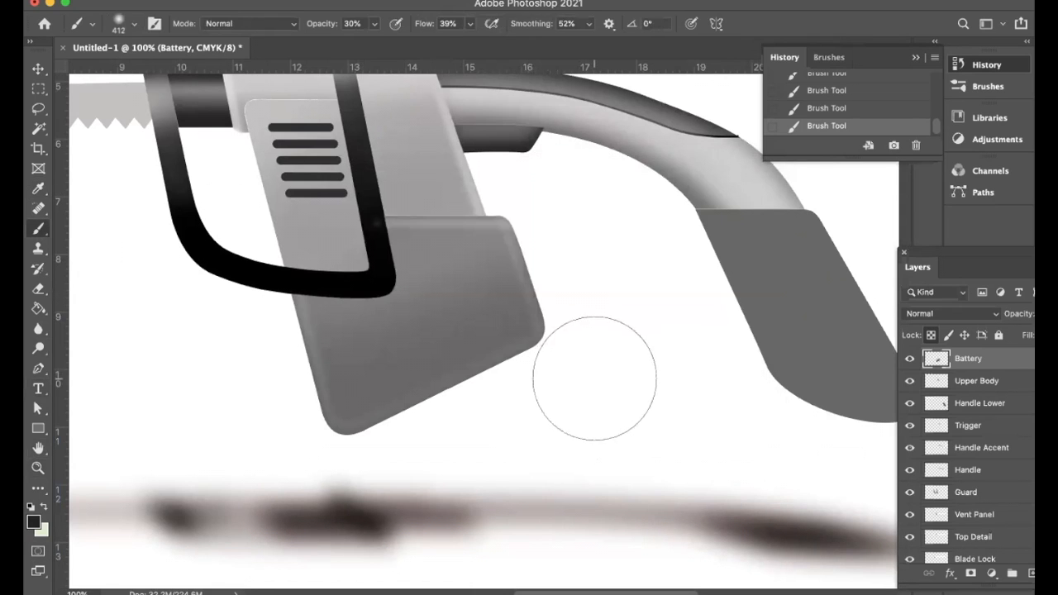
key("5")
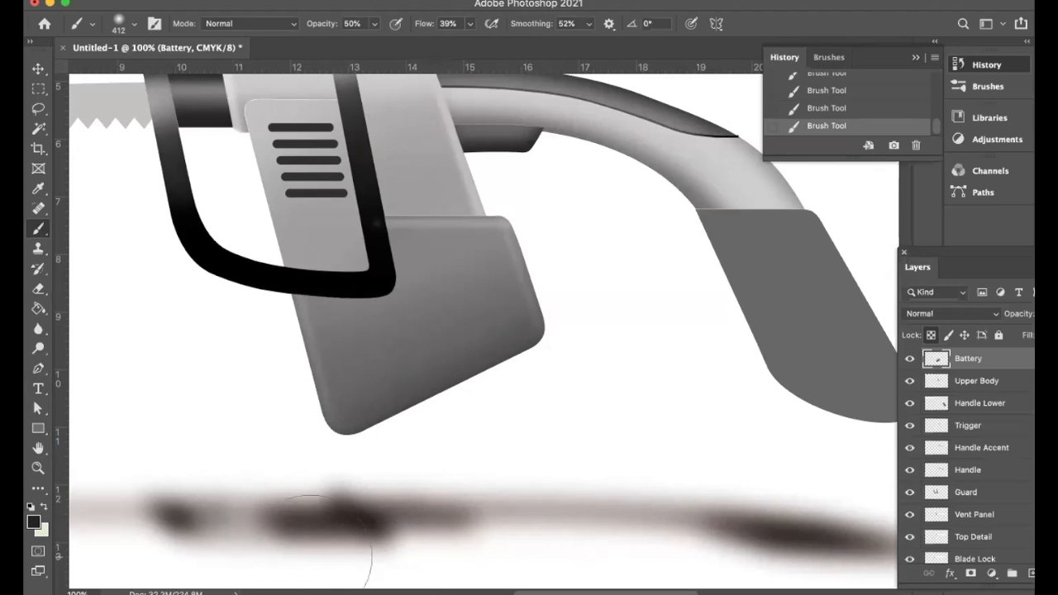
left_click(118, 23)
key("Return")
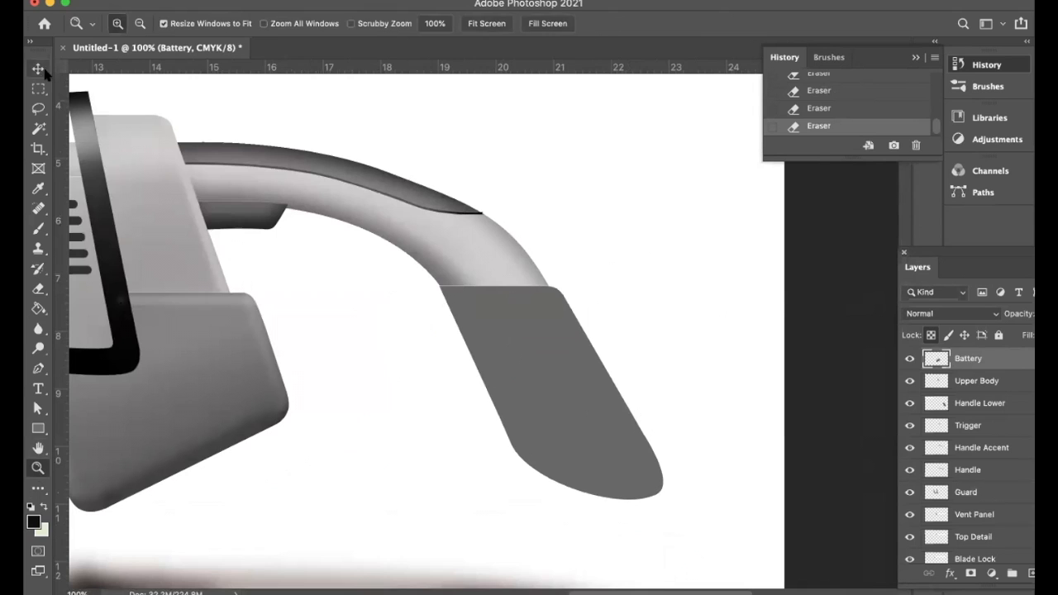
- Select the Handle Lower layer and set the foreground to a dark grey
left_click(38, 69)
left_click(595, 420)
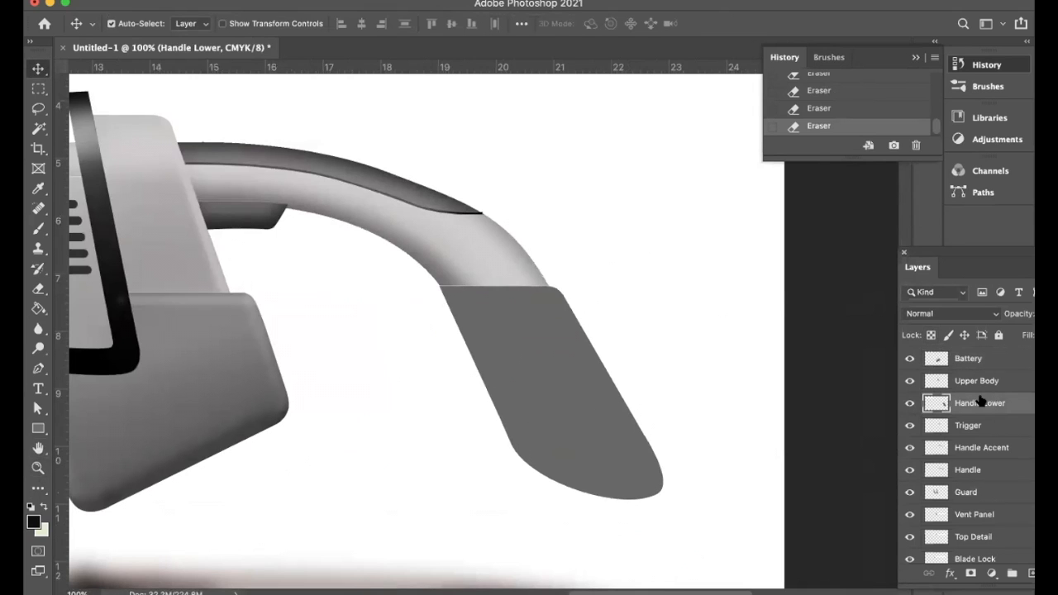
key("b")
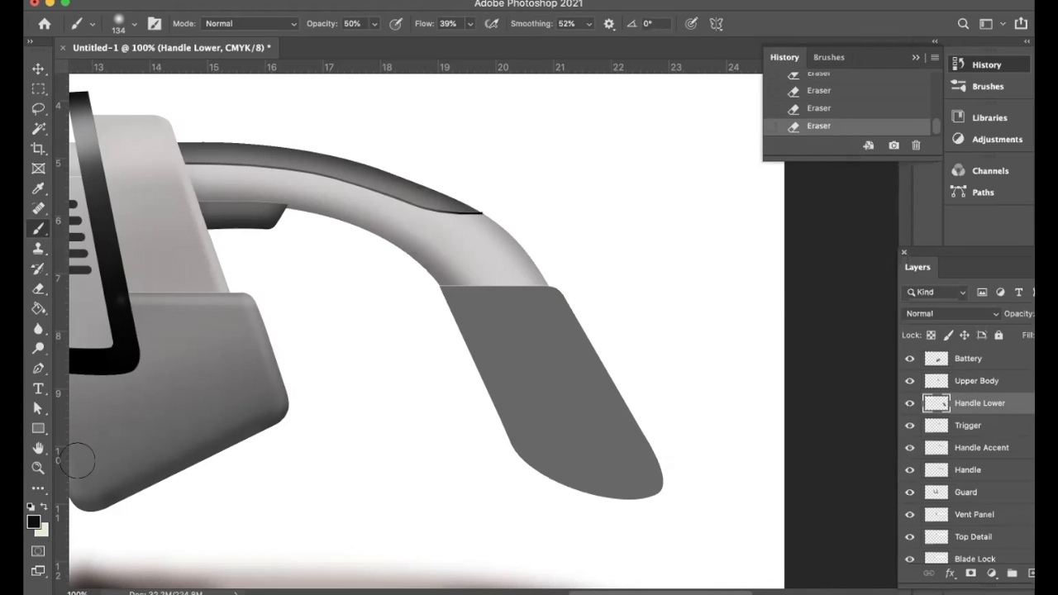
key("i")
left_click(33, 522)
left_click(359, 357)
left_click(711, 188)
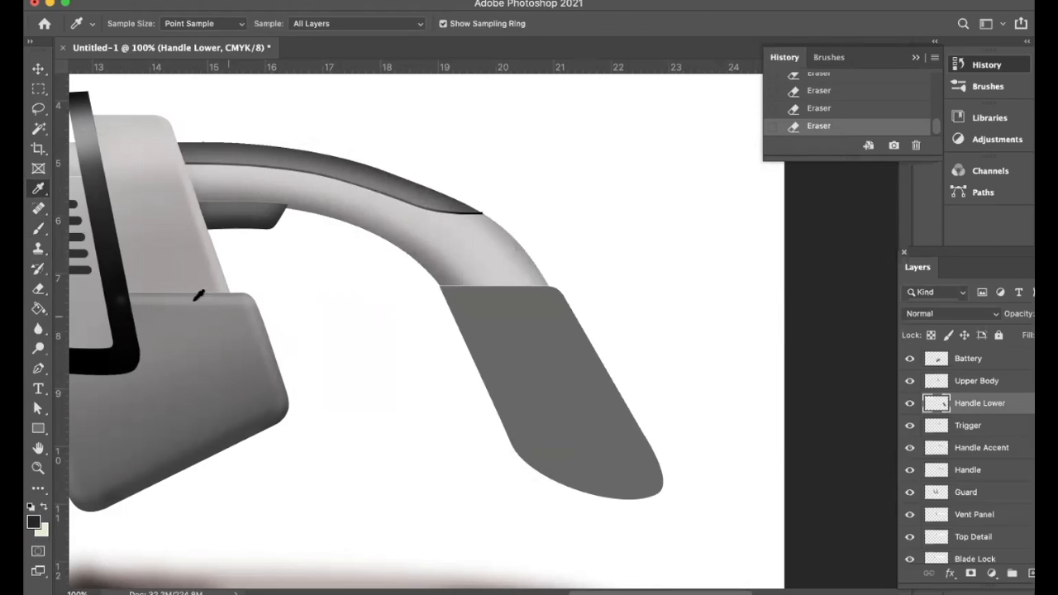
- Lock the Handle Lower layer's transparent pixels and paint soft dark shadows along both long sides of the grip
key("b")
key("/")
mouse_move(444, 286)
left_mouse_down()
mouse_move(460, 339)
mouse_move(632, 488)
left_mouse_up()
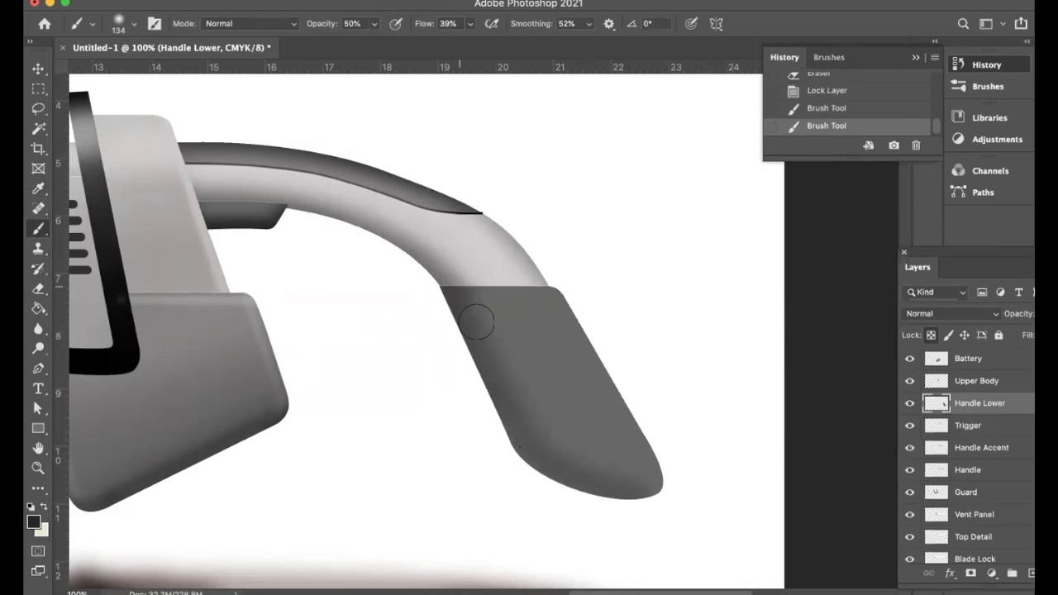
left_click_drag(476, 322, 578, 487)
left_click_drag(562, 293, 661, 471)
mouse_move(535, 257)
left_mouse_down()
mouse_move(673, 485)
mouse_move(549, 273)
mouse_move(650, 521)
mouse_move(533, 264)
left_mouse_up()
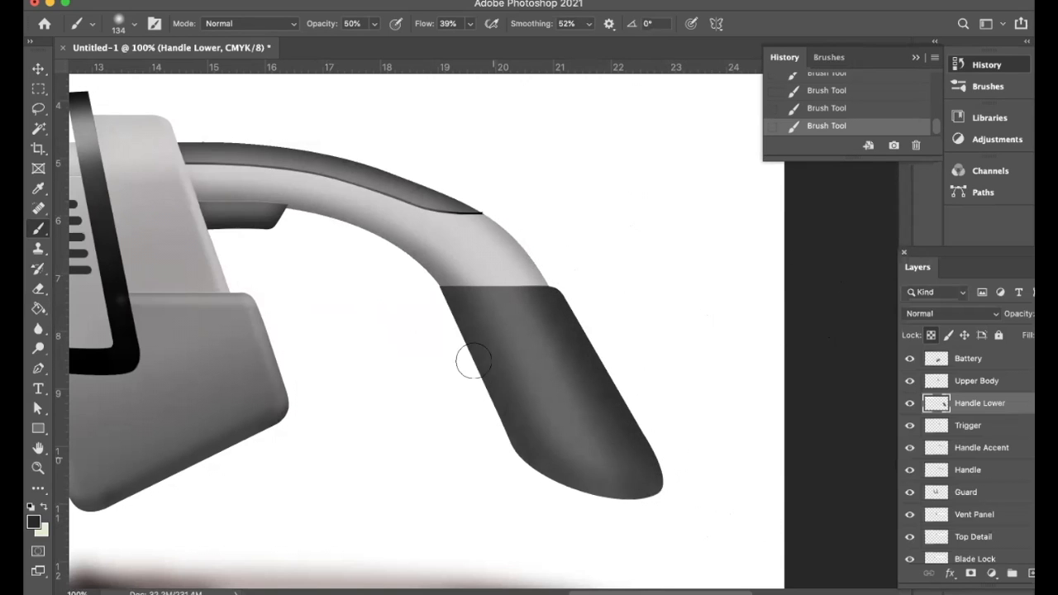
left_click_drag(474, 360, 728, 519)
- Reduce the soft brush to 70 px and darken the lower grip's outline and top edge
left_click(134, 23)
left_click_drag(83, 73, 95, 73)
left_click_drag(321, 157, 841, 477)
mouse_move(545, 284)
left_mouse_down()
mouse_move(567, 278)
mouse_move(516, 286)
left_mouse_up()
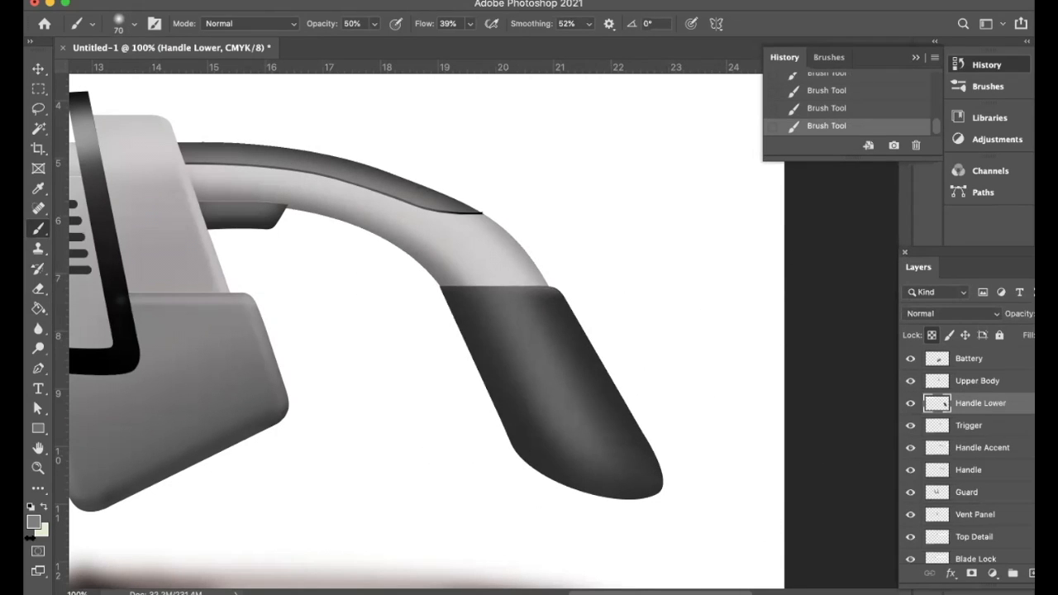
- Pick a lighter grey and paint a soft highlight across the top edge of the lower grip
left_click(34, 522)
left_click(362, 257)
left_click(709, 189)
left_click_drag(579, 280, 463, 283)
- Pick a near-white colour and paint a 33 px soft highlight along the Vent Panel layer's top and front edges
key("z")
left_click(472, 432, "alt")
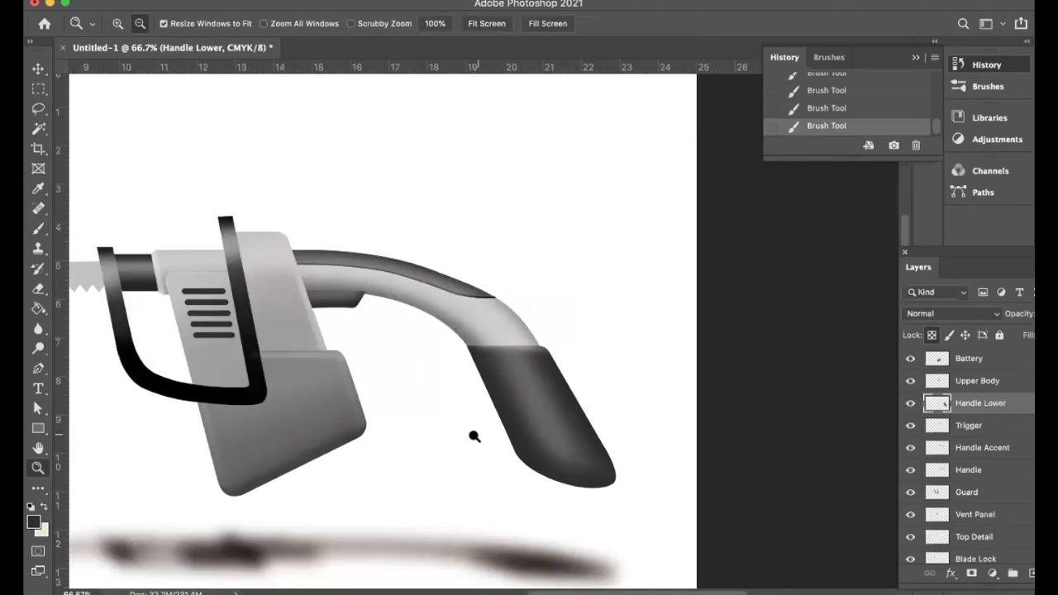
left_click(598, 432, "alt")
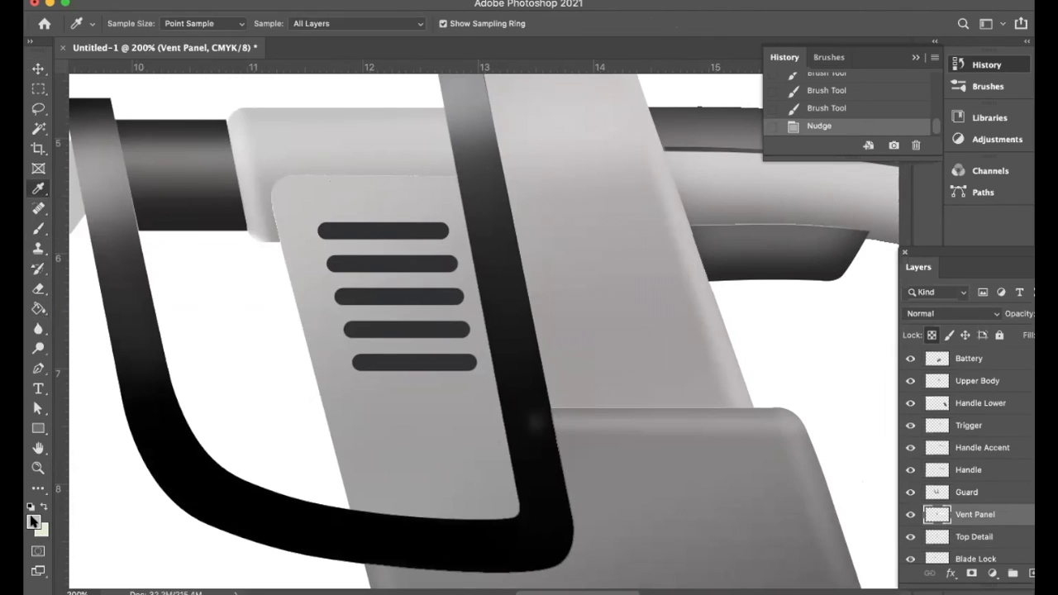
left_click(34, 521)
left_click(357, 206)
left_click(716, 190)
key("b")
left_click(127, 24)
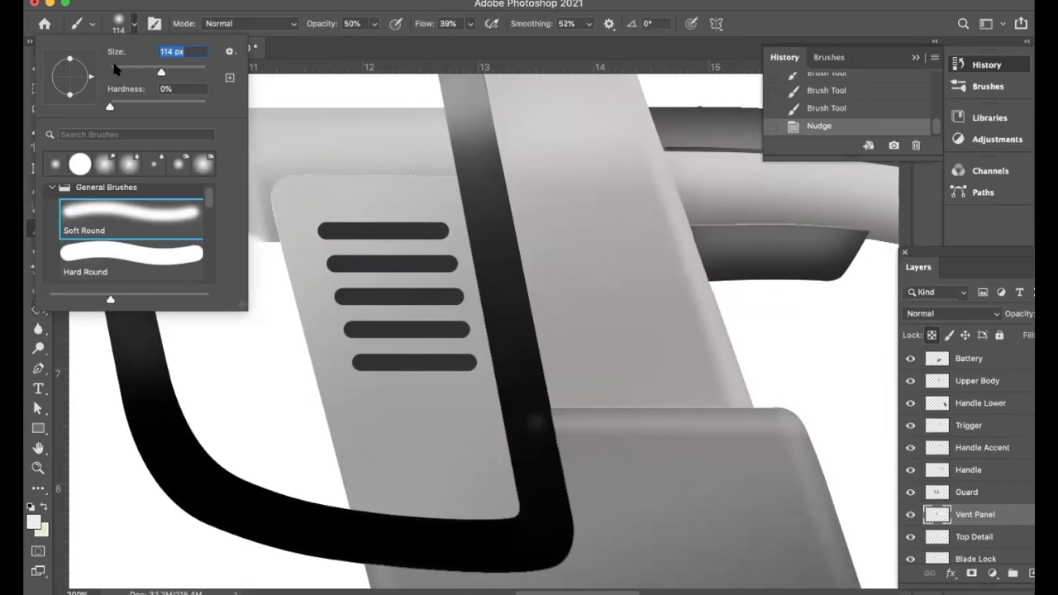
left_click(477, 187)
mouse_move(443, 189)
left_mouse_down()
mouse_move(369, 180)
mouse_move(173, 184)
mouse_move(451, 188)
mouse_move(369, 175)
mouse_move(271, 288)
mouse_move(279, 182)
mouse_move(273, 211)
left_mouse_up()
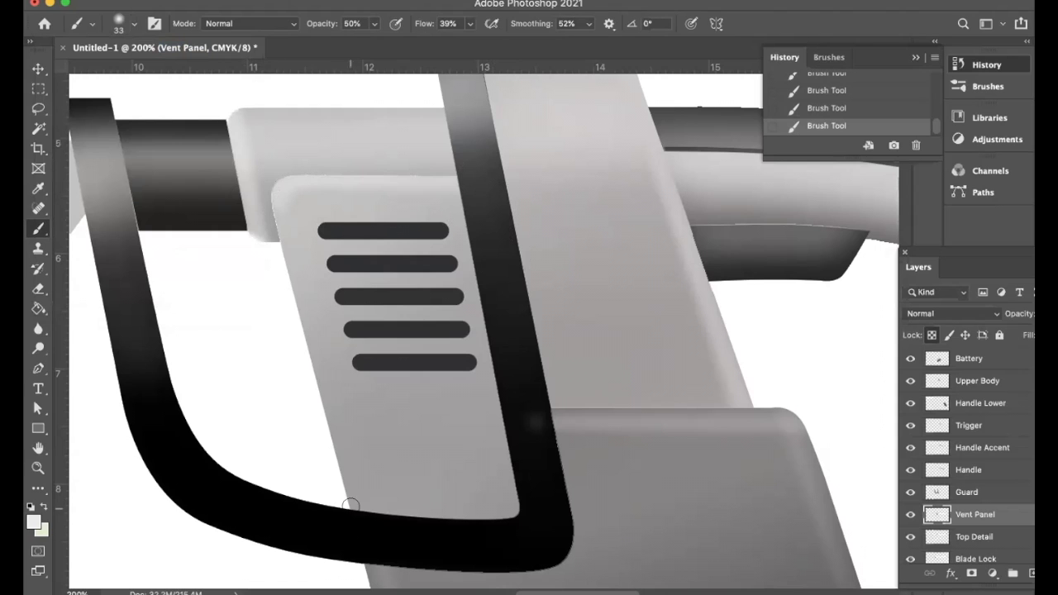
left_click(358, 505, "shift")
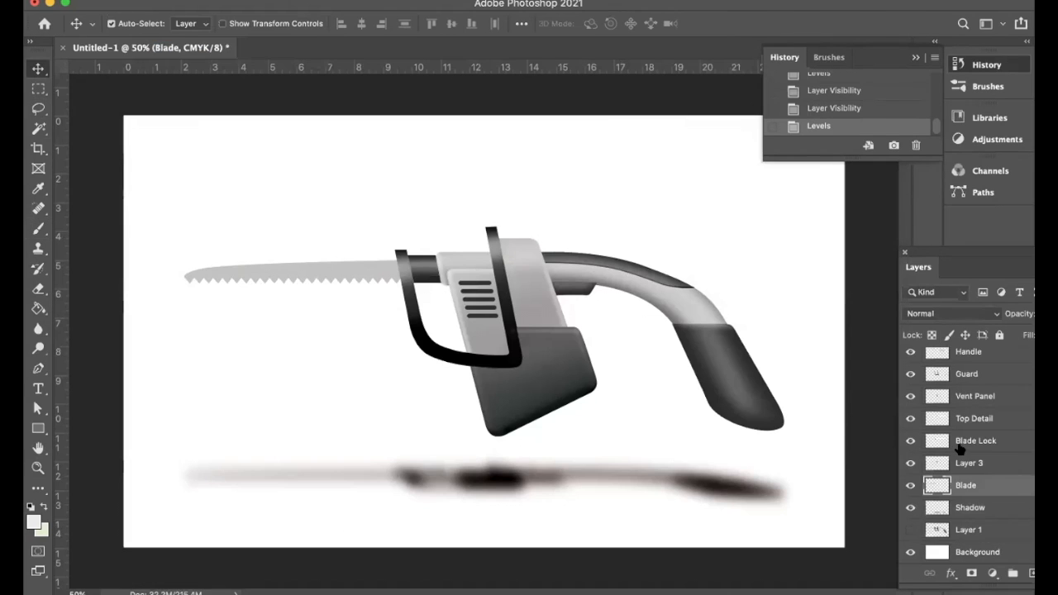
- Enlarge the soft brush to 198 px, undo the grey stroke spilling past the blade and lock the Blade layer's transparent pixels
left_click(911, 486)
left_click(911, 486)
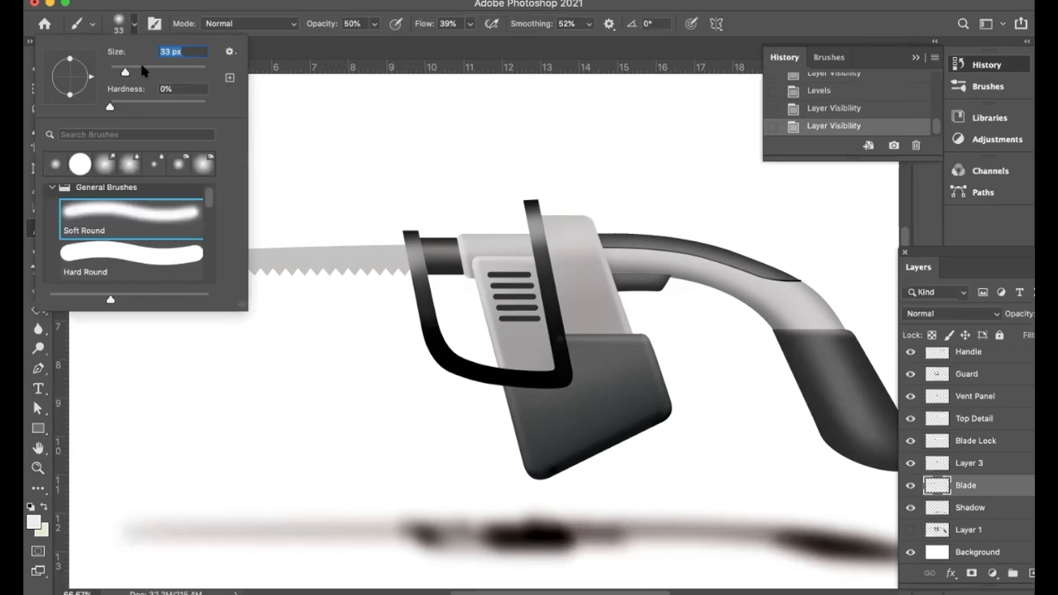
left_click_drag(144, 71, 175, 71)
left_click(435, 216)
left_click_drag(354, 295, 208, 393)
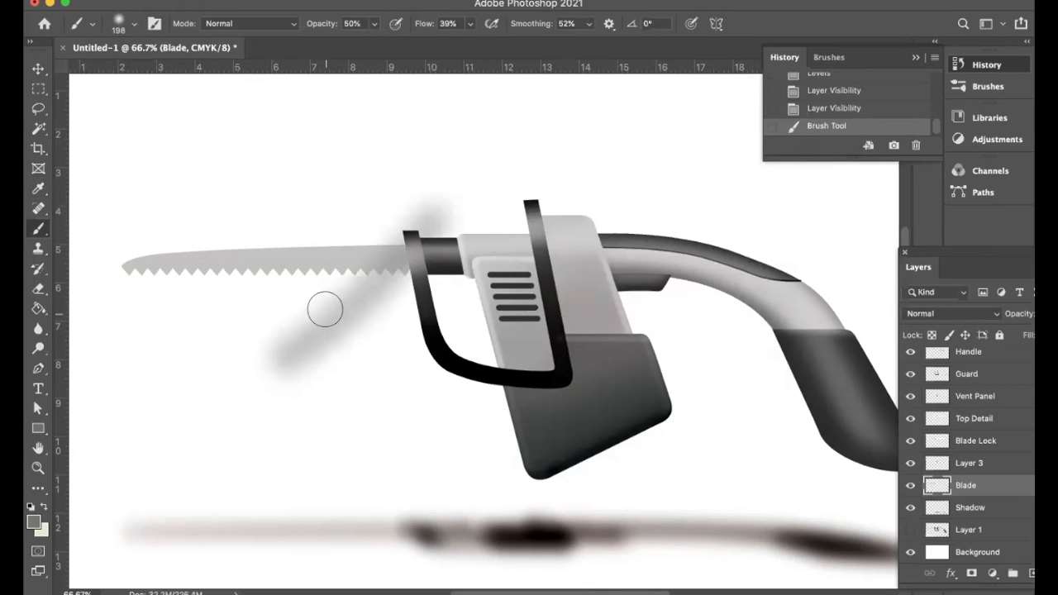
key("super+z")
left_click(932, 336)
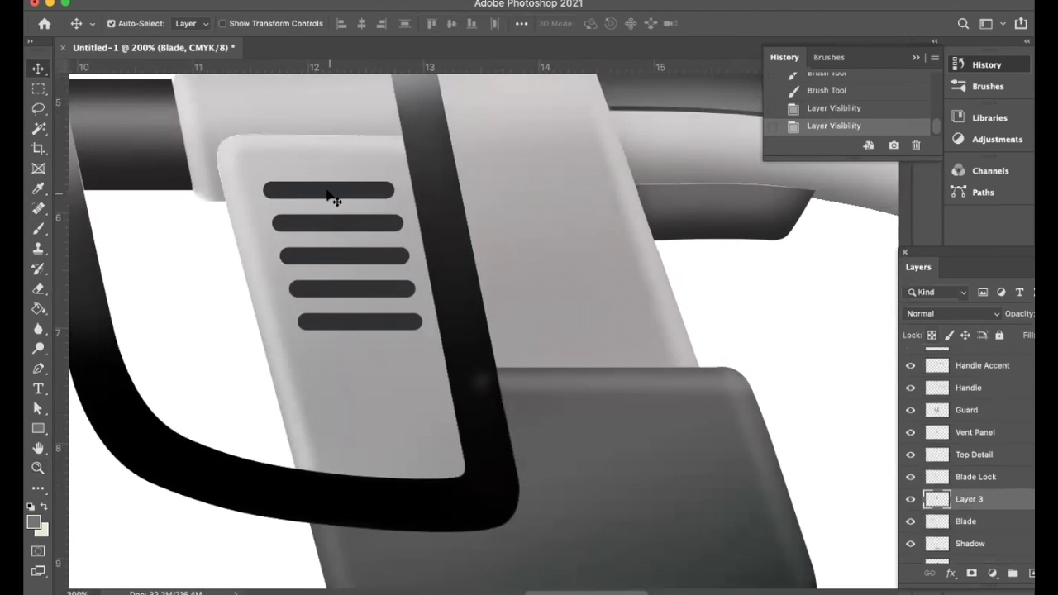
- Rename Layer 3, which holds the dark vent slots, as Vents
left_click(910, 499)
left_click(910, 499)
double_click(967, 498)
- Duplicate the Vents layer and lower the opacity of the copy
right_click(976, 499)
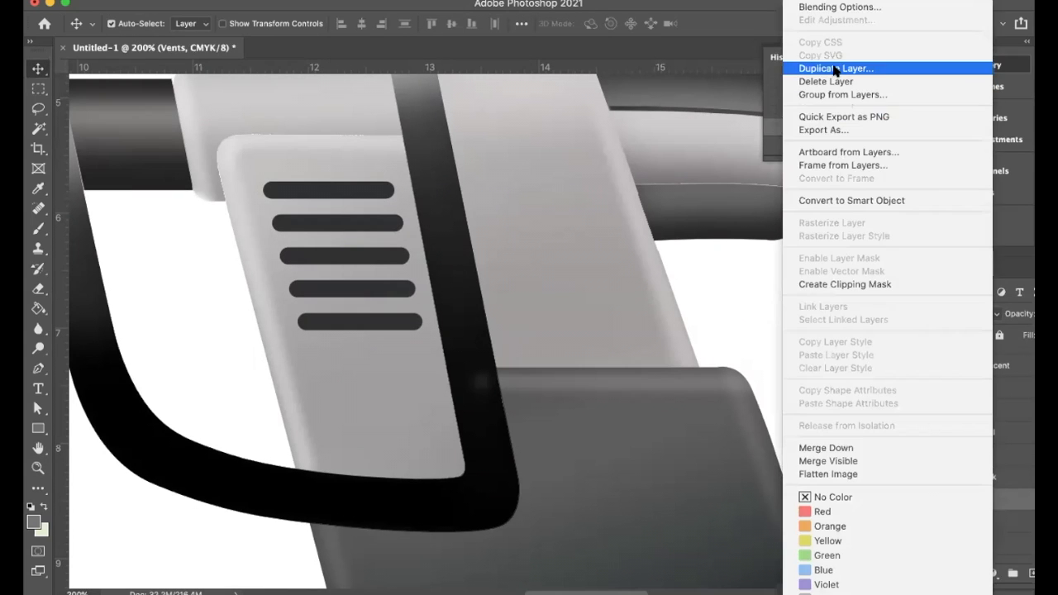
left_click(839, 66)
left_click(701, 308)
left_click_drag(1055, 313, 1022, 316)
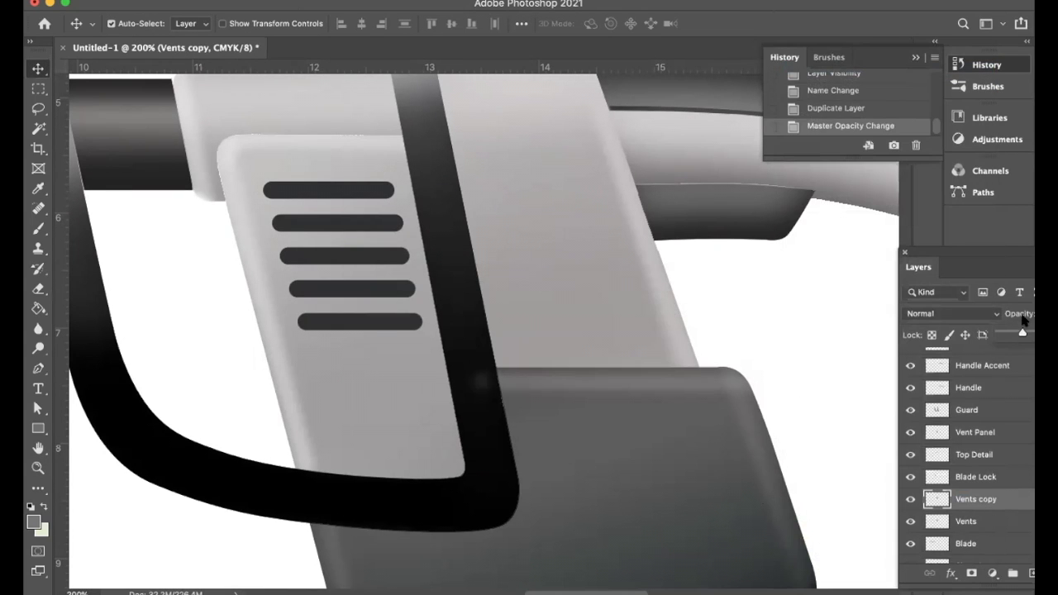
- Nudge the Vents copy to offset it from the vent slots and move its layer just above Vent Panel
key("Down")
key("Down")
key("Down")
left_click_drag(1005, 499, 1004, 423)
key("Up")
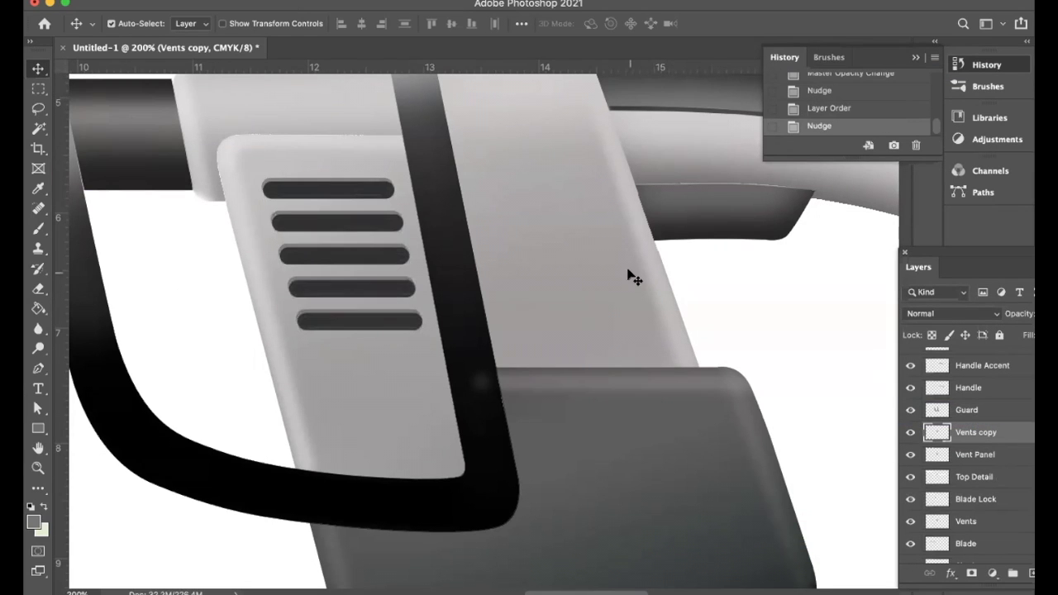
- Erase parts of the offset vent copy along the second and third vent slots
key("e")
left_click_drag(384, 226, 395, 224)
left_click_drag(308, 256, 395, 256)
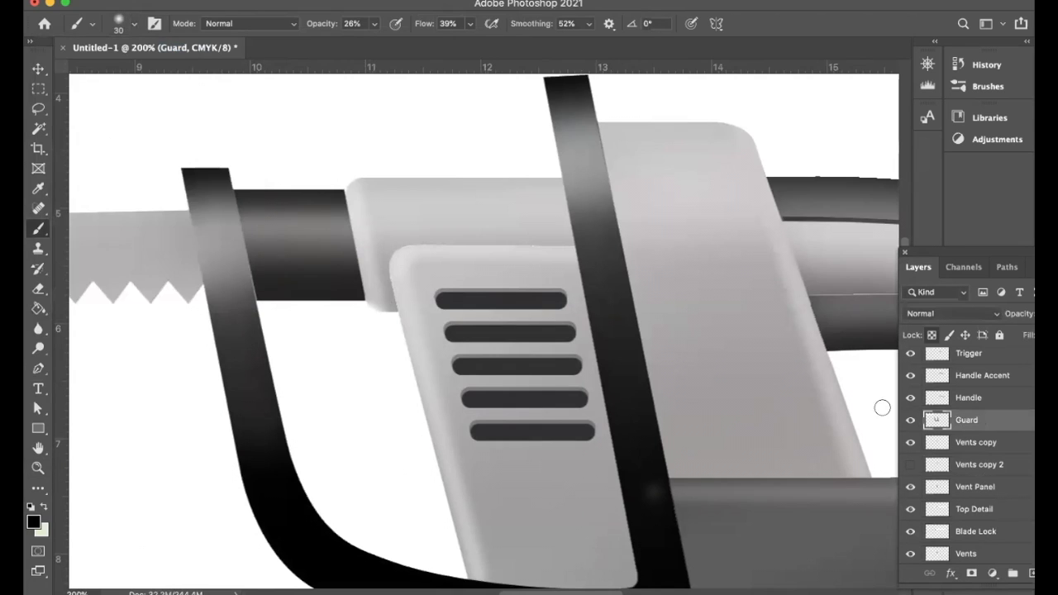
- Round the guard's upper tips with the eraser and darken both edges of its rear arm with a 9 px black brush at 65% opacity
key("e")
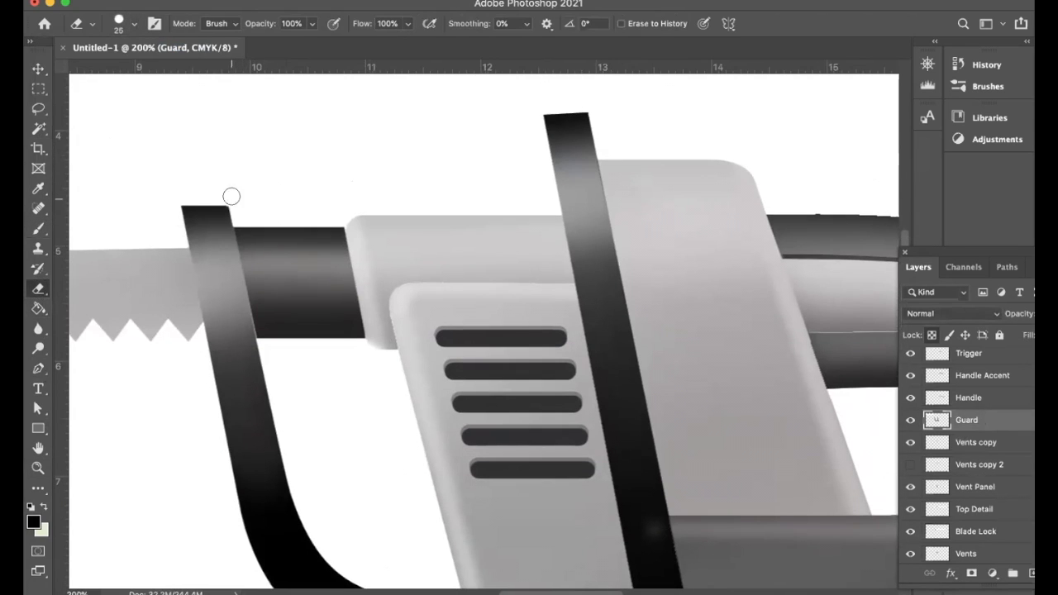
scroll(590, 109, "up", 1)
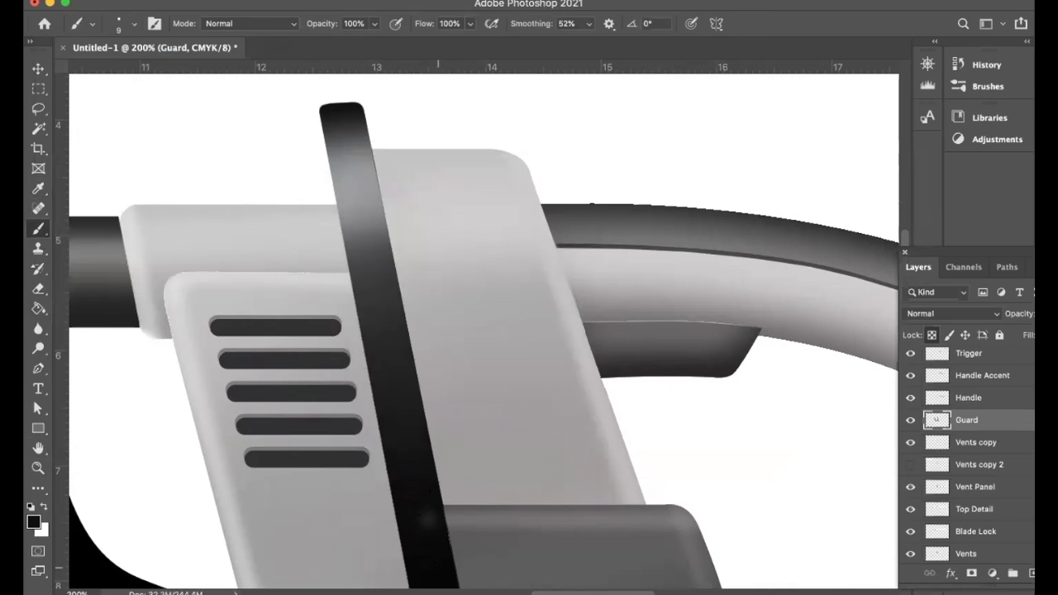
key("/")
left_click(117, 28)
key("Return")
left_click(375, 23)
left_click(349, 41)
left_click_drag(363, 105, 416, 380)
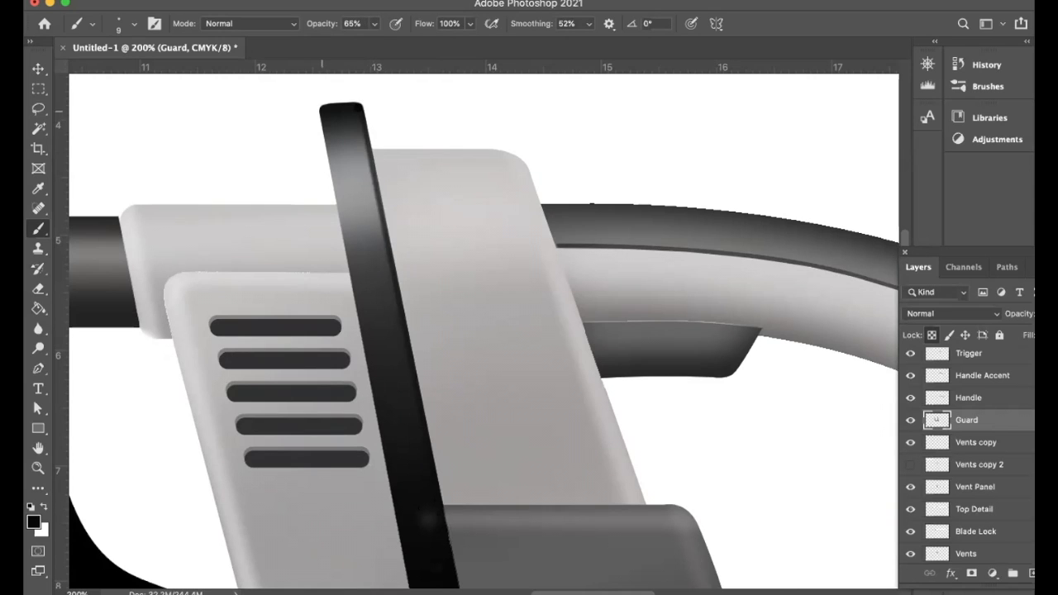
left_click_drag(323, 113, 374, 382)
- Paint matching dark lines along both edges of the guard's front arm beside the blade, redoing the stray stroke
key("z")
left_click_drag(584, 277, 464, 369)
left_click_drag(397, 271, 512, 270)
left_click_drag(370, 185, 444, 558)
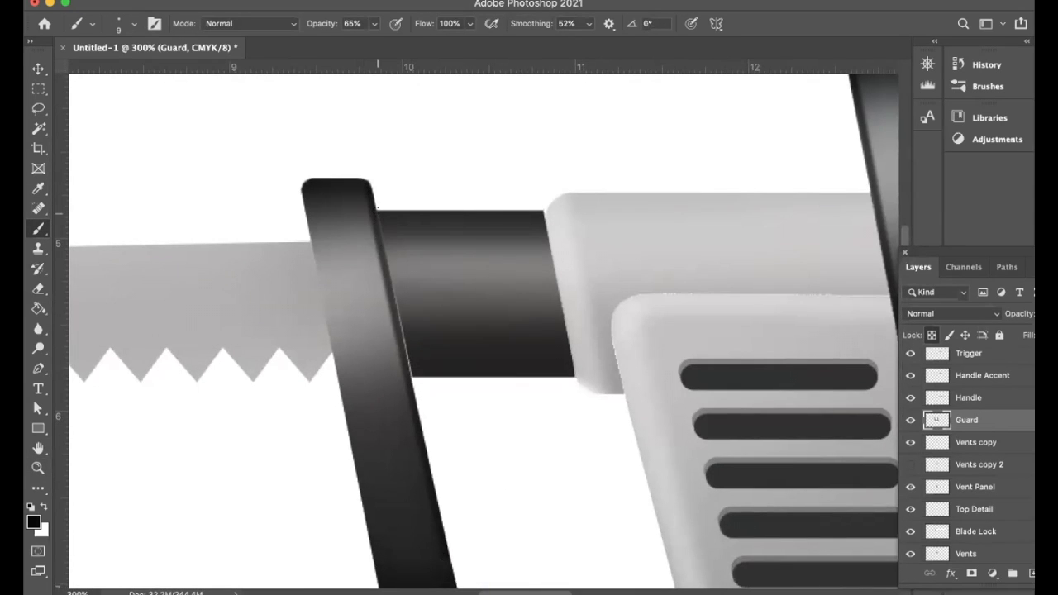
key("super+z")
left_click(374, 575, "shift")
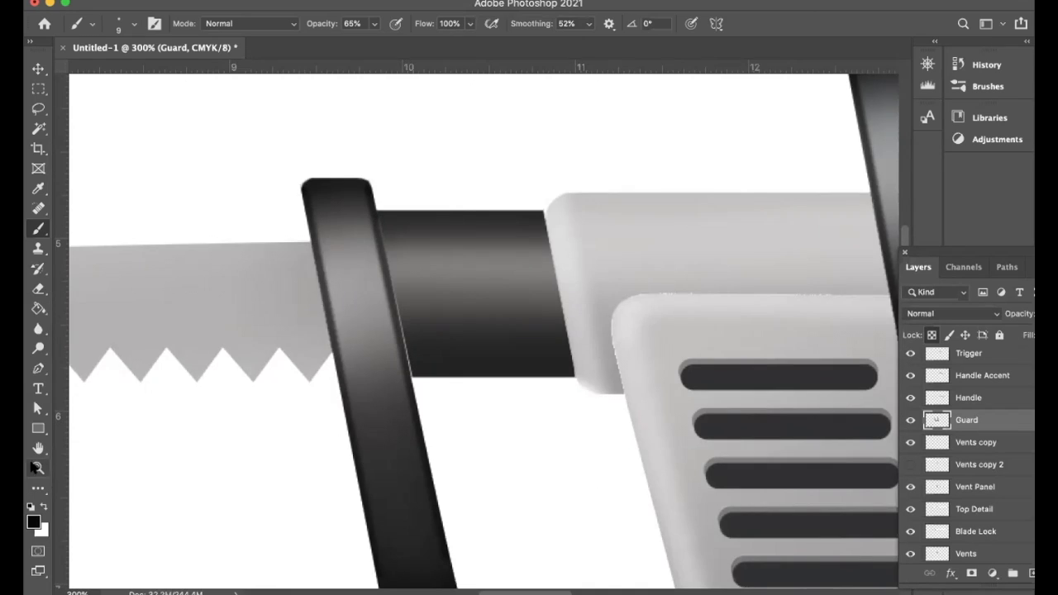
- Paint two thin vertical groove lines across the Blade Lock layer with a 4 px black brush at 65% opacity
key("super+minus")
key("super+minus")
key("super+minus")
left_click_drag(818, 313, 684, 315)
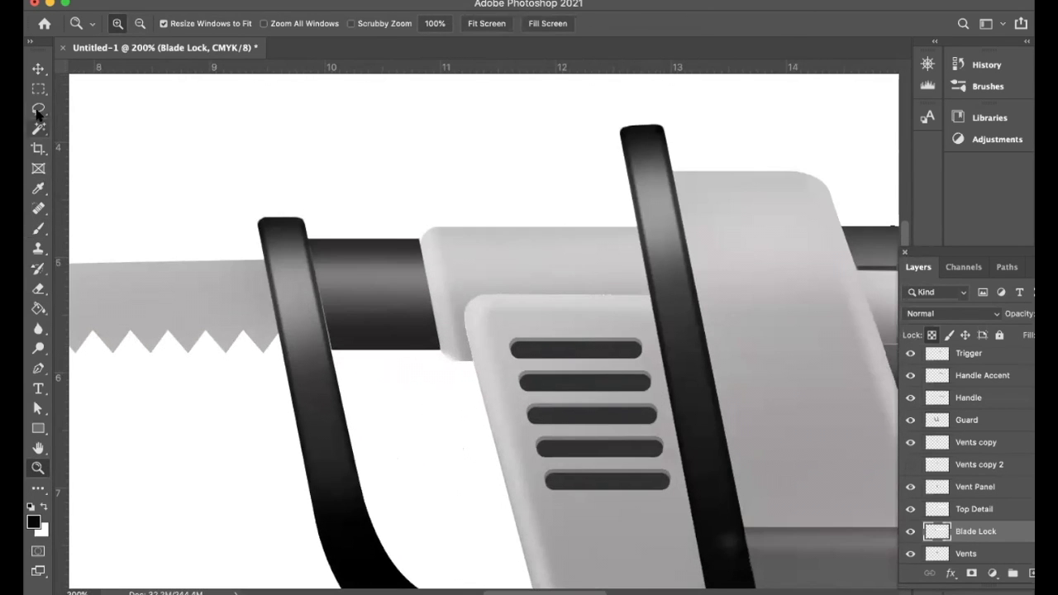
left_click(38, 228)
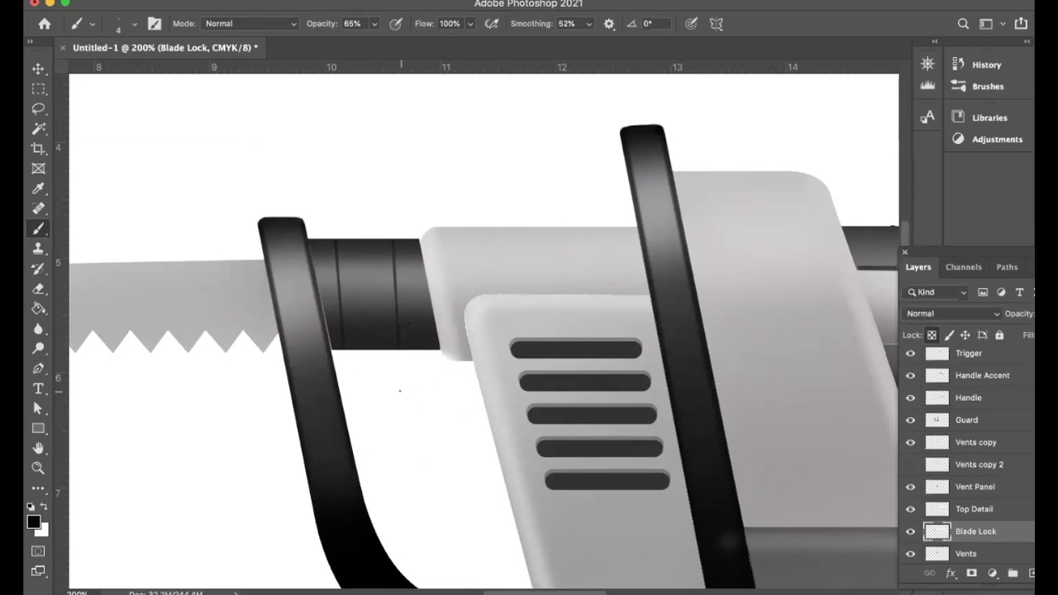
- Set the brush flow to 80% and paint a straight dark line across the Handle layer's lower end at the grip joint
key("super+minus")
key("super+minus")
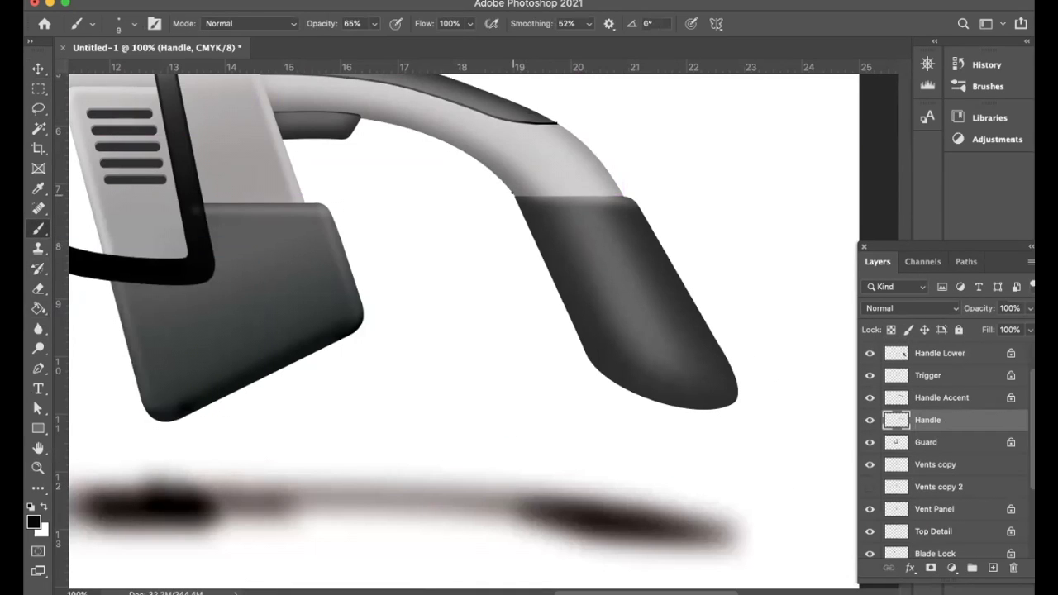
left_click_drag(473, 25, 457, 41)
key("/")
left_click(625, 194, "shift")
- Add a Highlight Handle layer and trace the lower edge of the dark handle accent with a curved Pen tool path
key("z")
left_click(618, 204)
left_click(618, 204)
key("l")
left_click_drag(634, 169, 661, 167)
left_click_drag(312, 176, 267, 182)
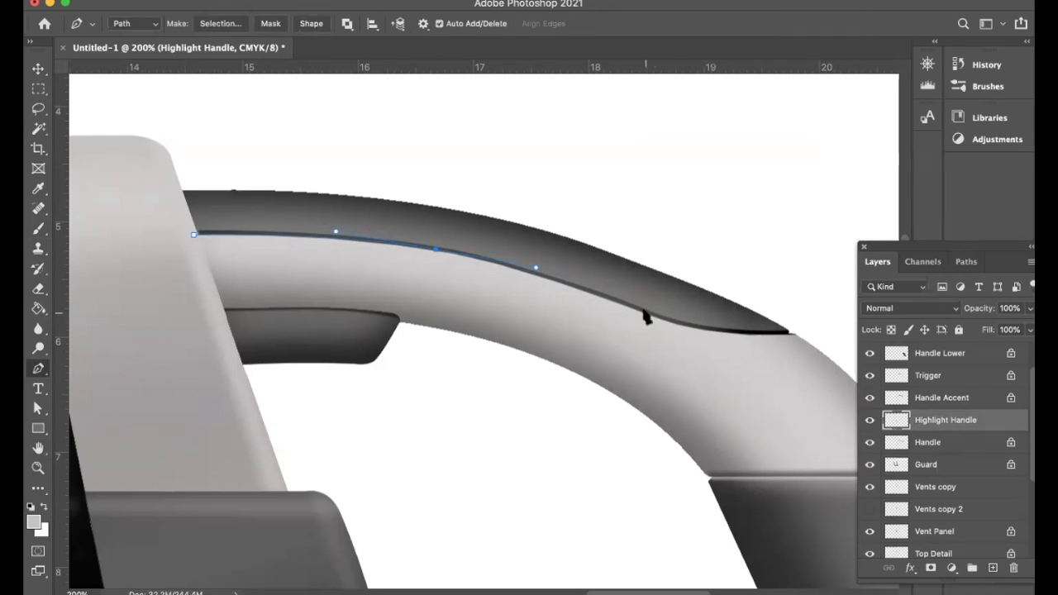
key("super+plus")
key("a")
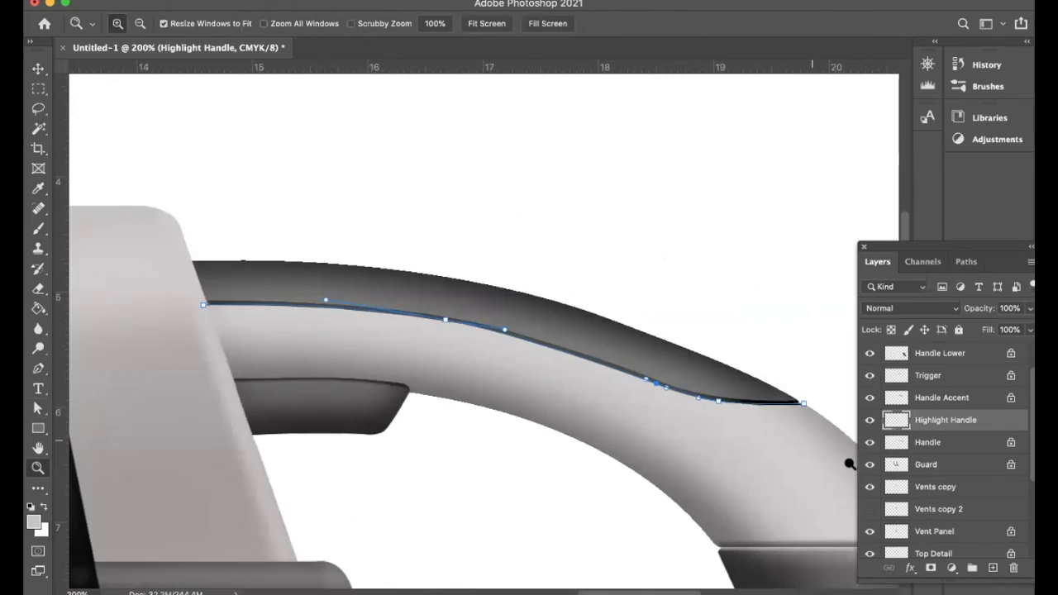
- Stroke the handle path on the Highlight Handle layer with a 9 px light grey brush at 65% opacity
left_click(967, 261)
left_click(53, 232)
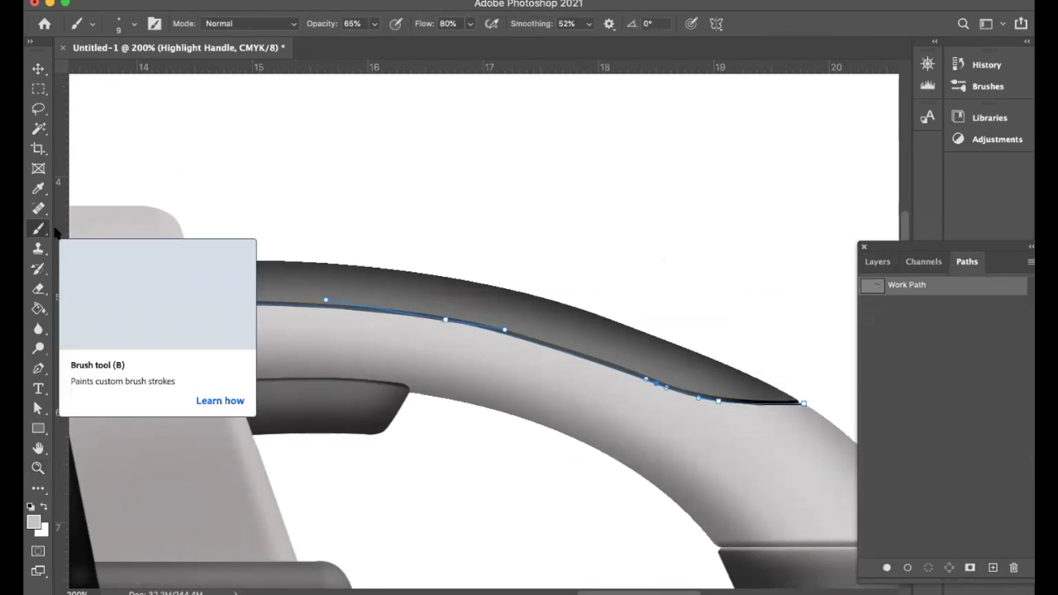
left_click(906, 568)
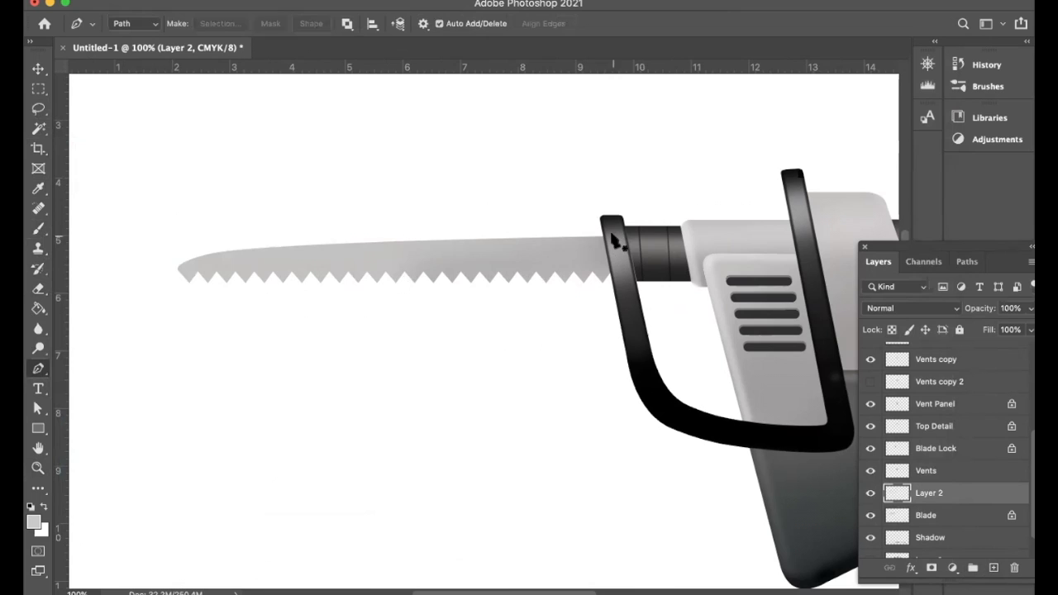
- Trace the saw blade's top edge to its tip with a curved Pen tool path and name the new layer Blade top
left_click_drag(386, 240, 293, 245)
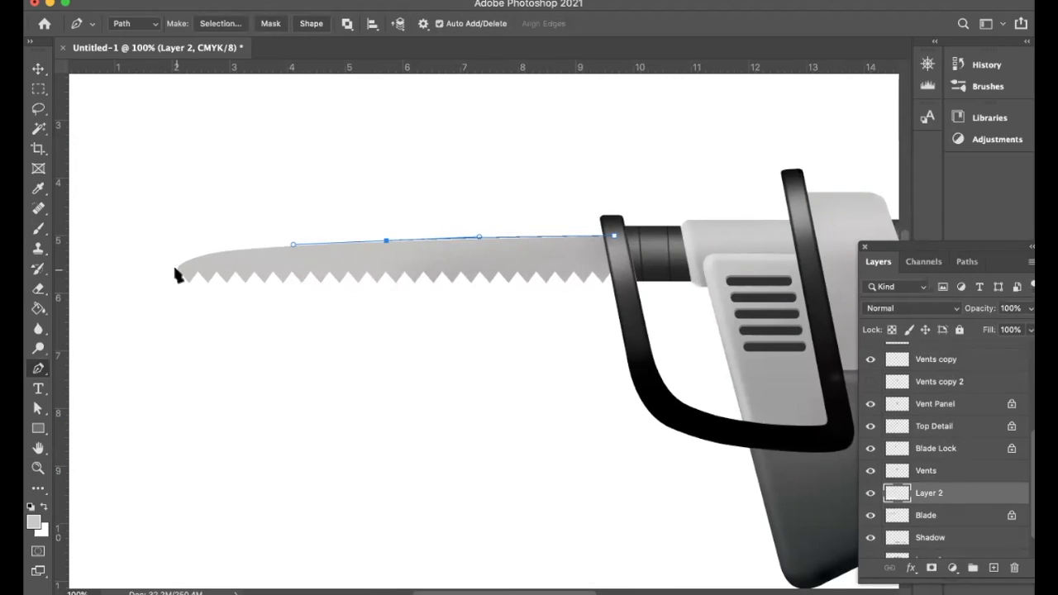
left_click_drag(177, 270, 187, 247)
key("a")
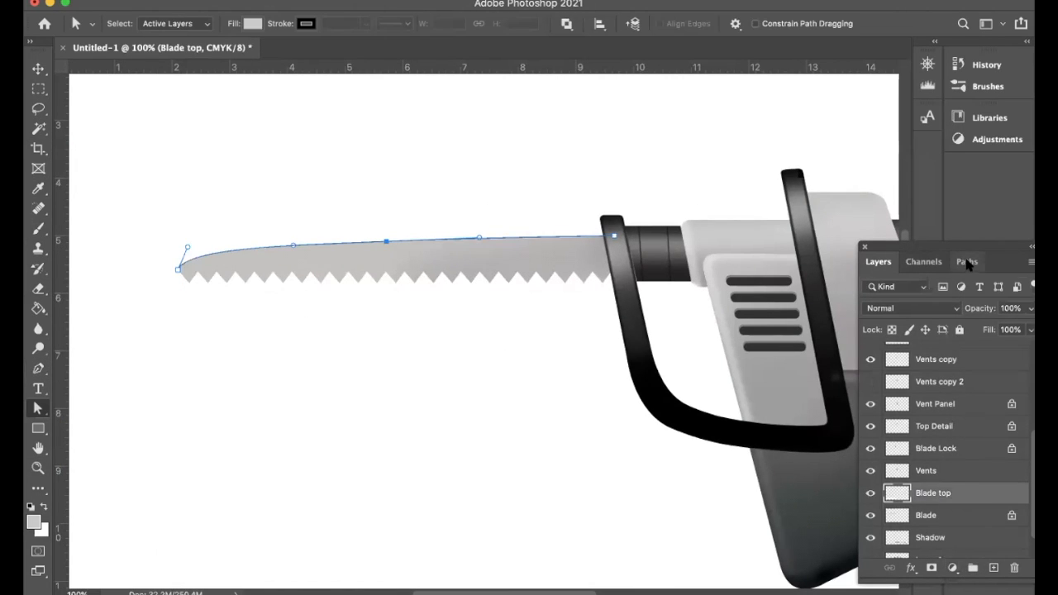
- Pick a mid grey and stroke the blade path with a 9 px brush, replacing the oversized first stroke
left_click(969, 263)
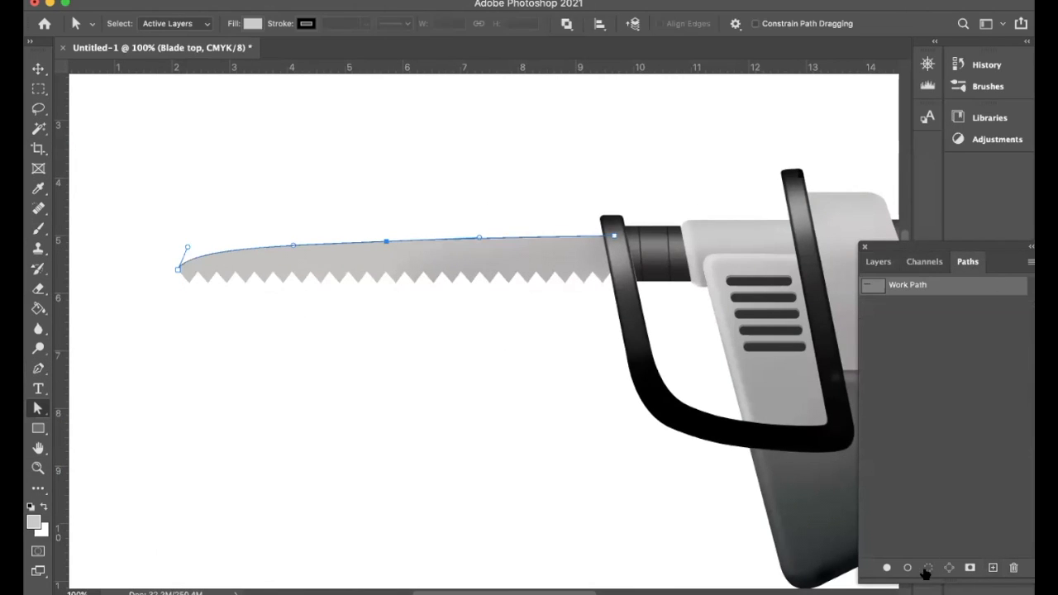
left_click(33, 522)
left_click(321, 283)
left_click(636, 181)
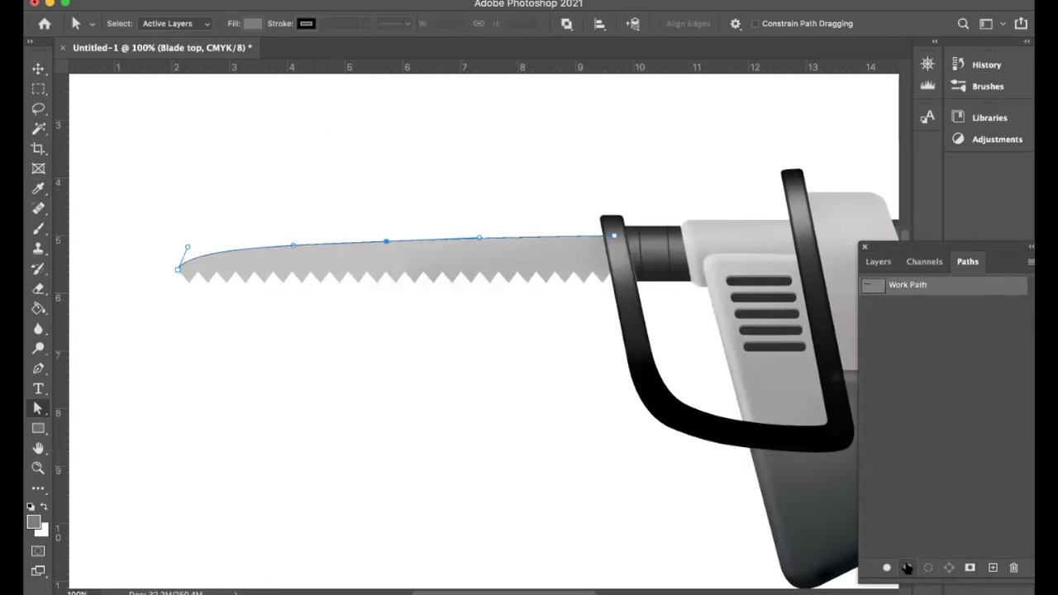
left_click(908, 567)
key("super+z")
key("b")
left_click(119, 25)
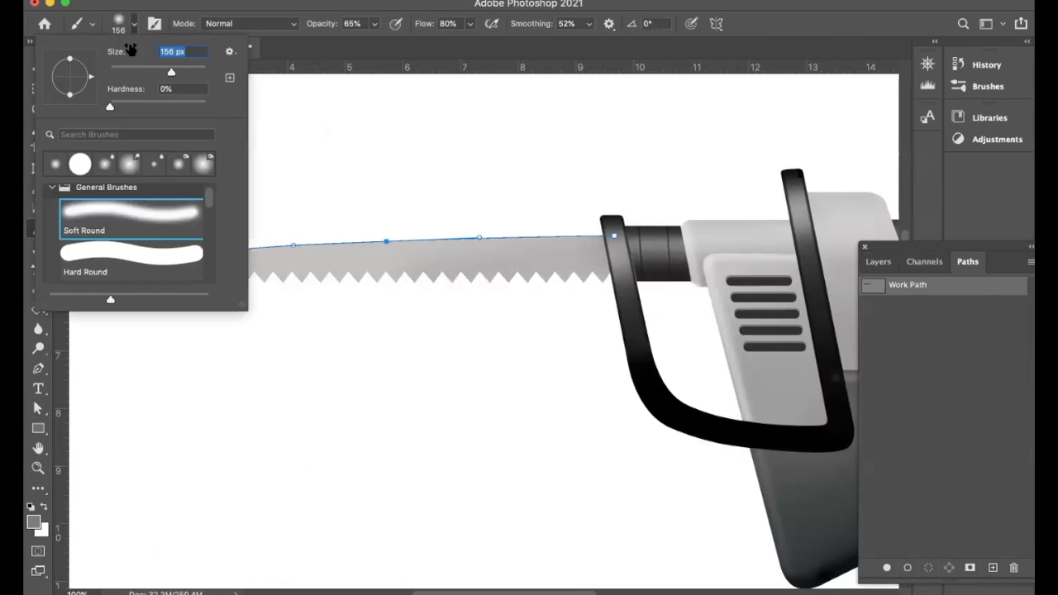
type("9")
left_click(132, 255)
left_click(908, 568)
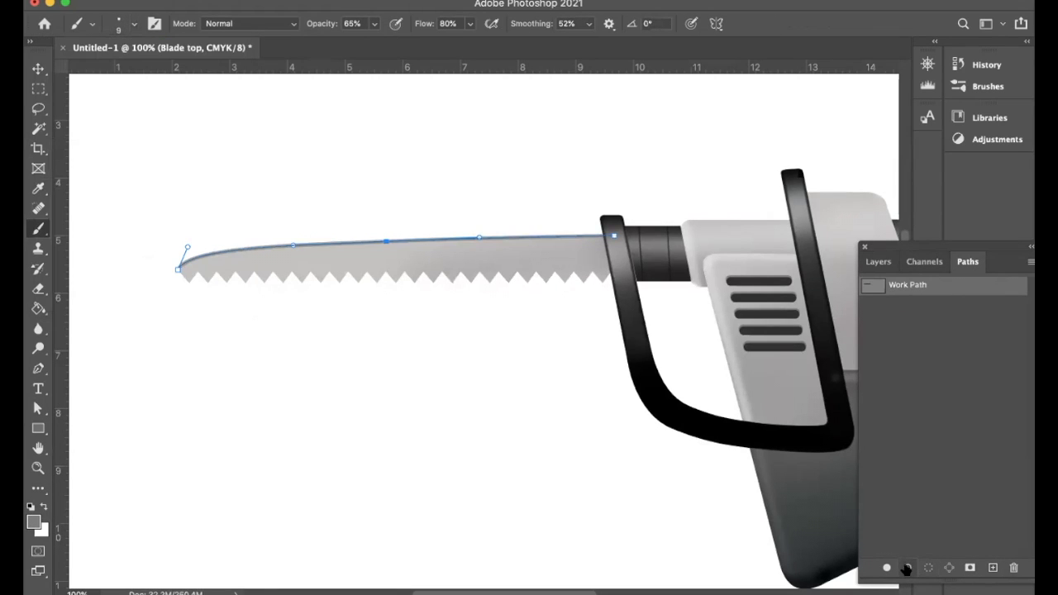
- Enlarge the eraser and set the foreground colour to dark grey 4f4e4e for the brush
left_click(38, 108)
key("e")
left_click(118, 23)
left_click_drag(124, 72, 147, 71)
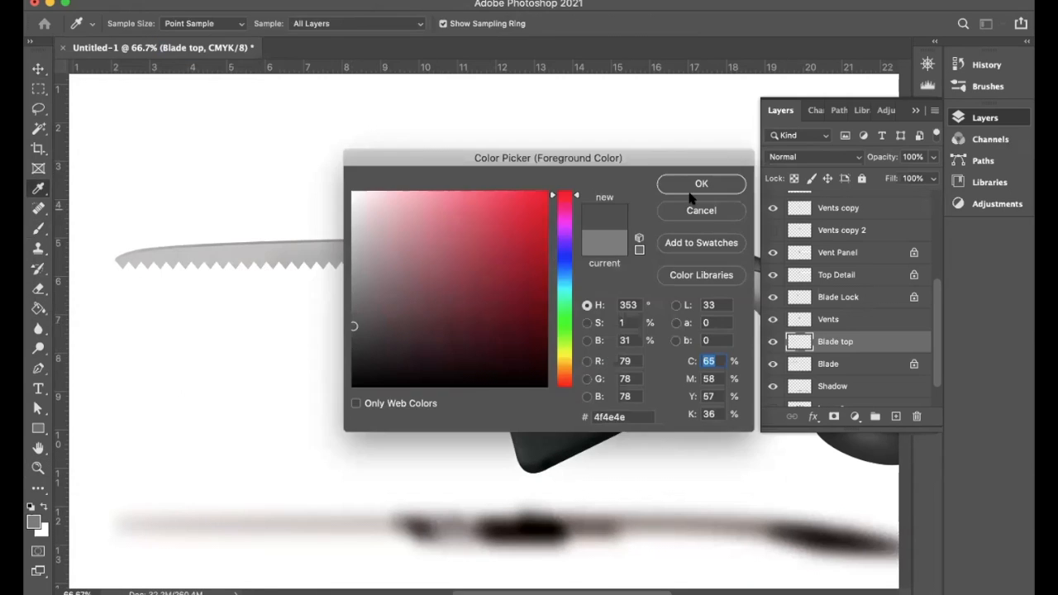
left_click(691, 193)
key("b")
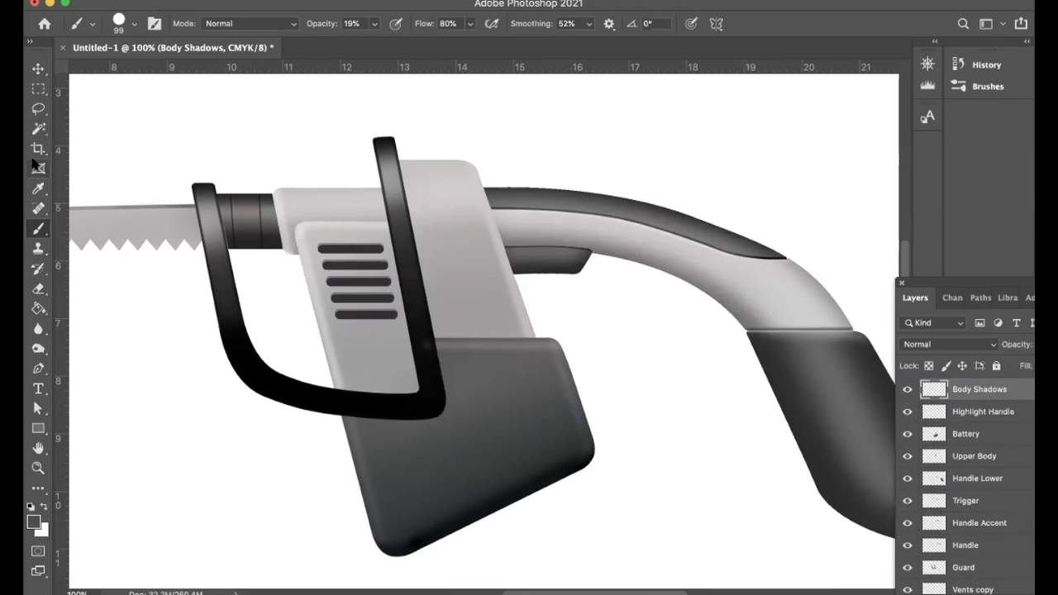
- Lasso the area behind the guard's rear arm and paint its cast shadow on Body Shadows with a 99 px brush at 19% opacity
key("l")
mouse_move(398, 161)
left_mouse_down()
mouse_move(449, 413)
mouse_move(417, 424)
mouse_move(303, 407)
left_mouse_up()
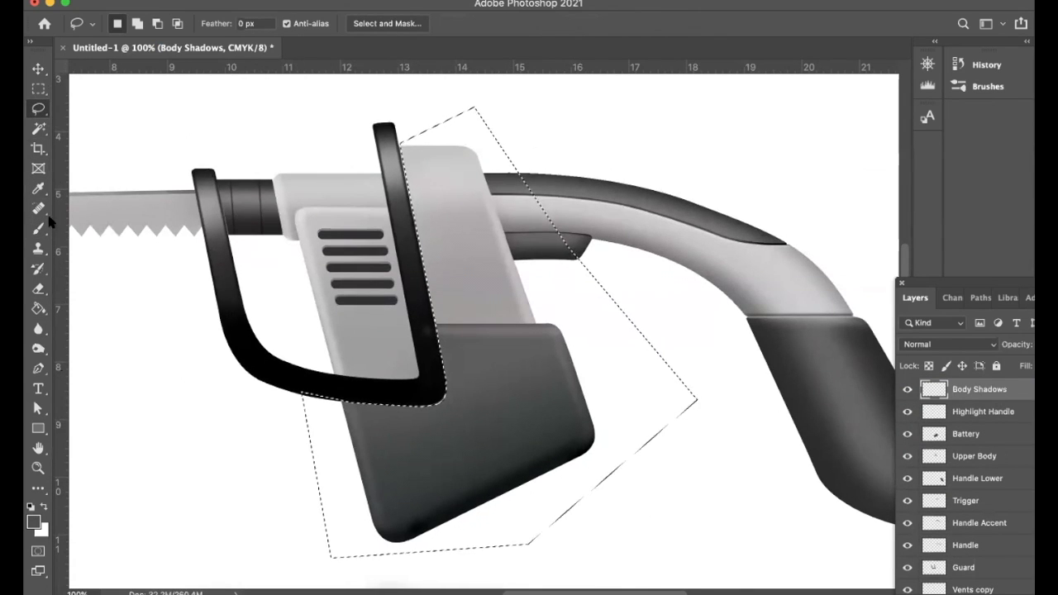
left_click(38, 228)
mouse_move(418, 157)
left_mouse_down()
mouse_move(430, 389)
mouse_move(331, 414)
left_mouse_up()
key("super+z")
key("super+shift+z")
key("super+z")
key("super+z")
key("l")
key("super+d")
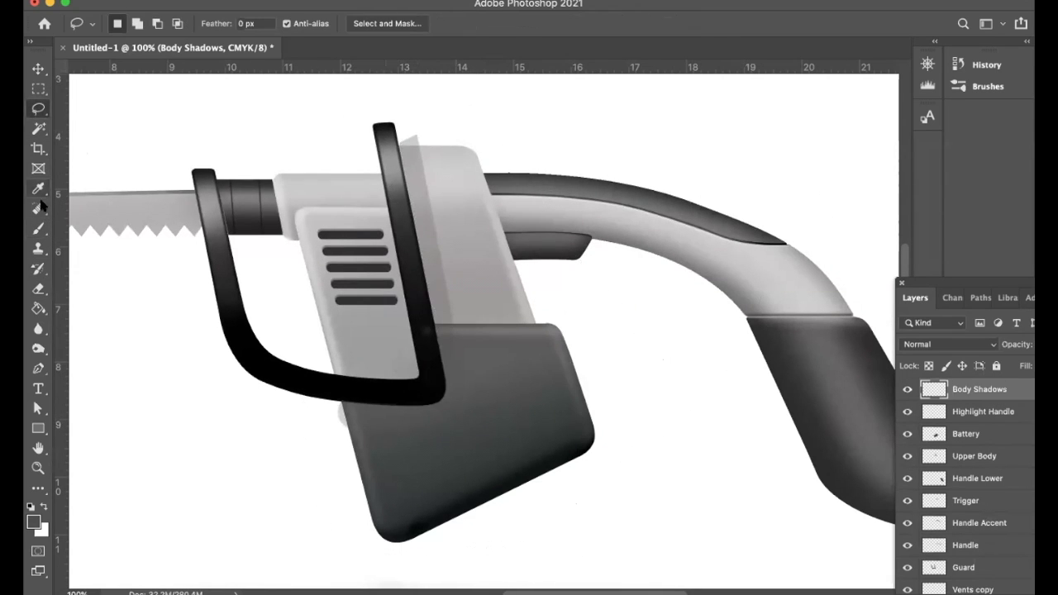
- Erase the guard shadow spilling above the upper body with the eraser at 100% opacity and flow
left_click(38, 289)
key("0")
key("shift+0")
left_click_drag(420, 127, 395, 124)
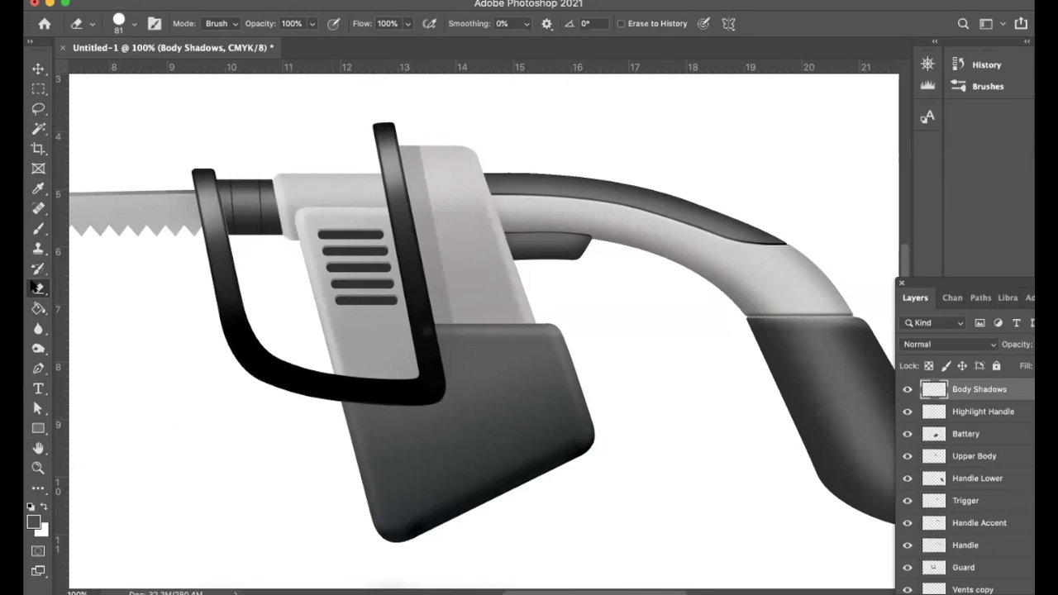
- Soften the guard's cast shadow on the upper body with a 130 px soft eraser at 25% opacity and 15% flow
left_click(313, 24)
left_click(255, 42)
key("shift+1")
key("shift+5")
left_click_drag(402, 146, 438, 147)
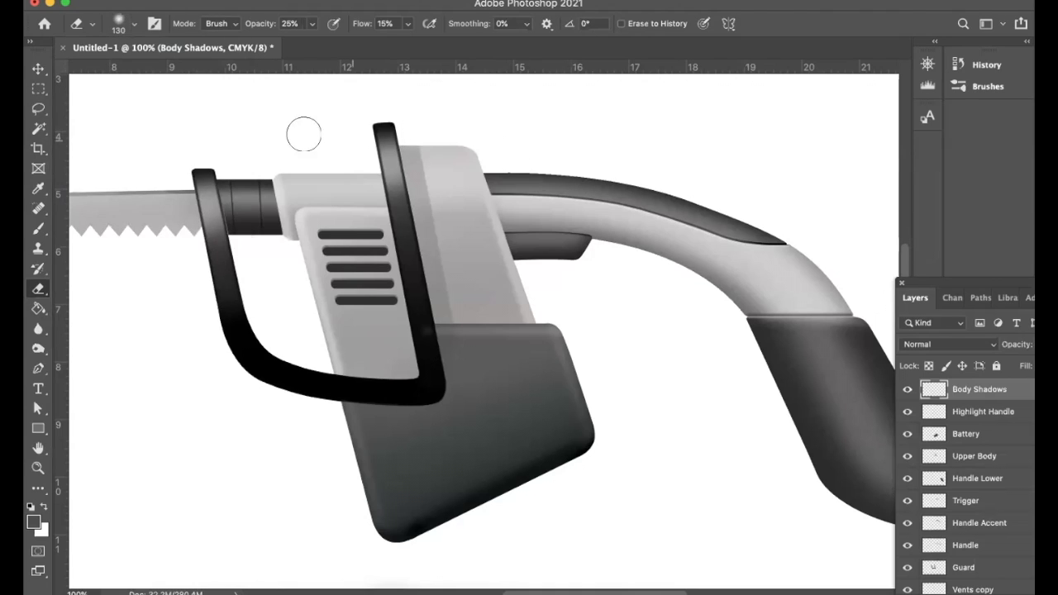
- Lasso the area in front of the guard's rear arm, paint its shadow over the vent panel and start outlining the spill above the body
left_click(37, 109)
left_click(374, 125, "alt")
left_click(420, 379, "alt")
left_click(37, 229)
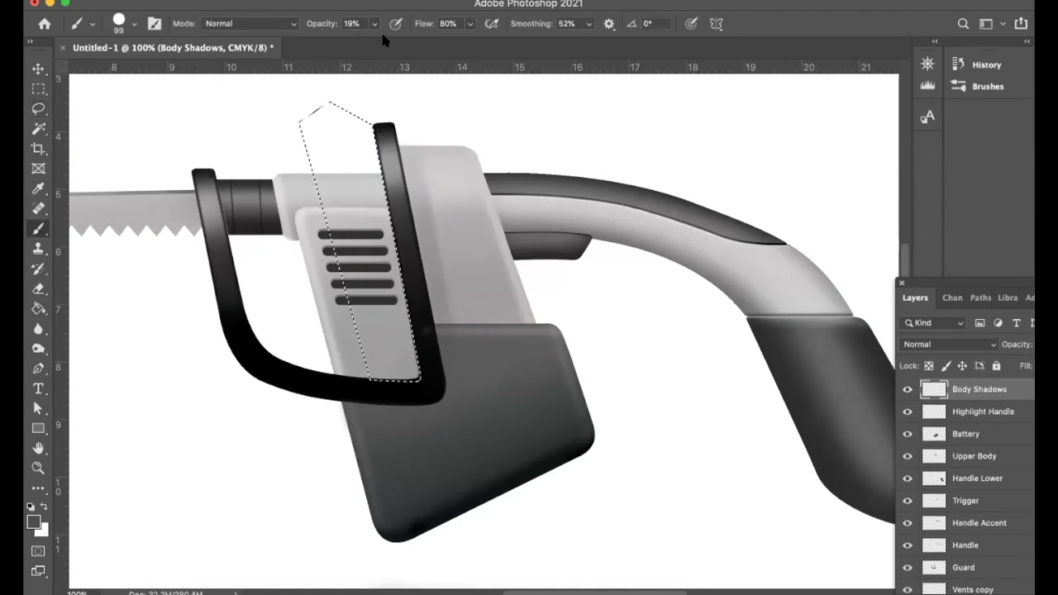
key("super+plus")
mouse_move(385, 227)
left_mouse_down()
mouse_move(364, 163)
mouse_move(331, 113)
left_mouse_up()
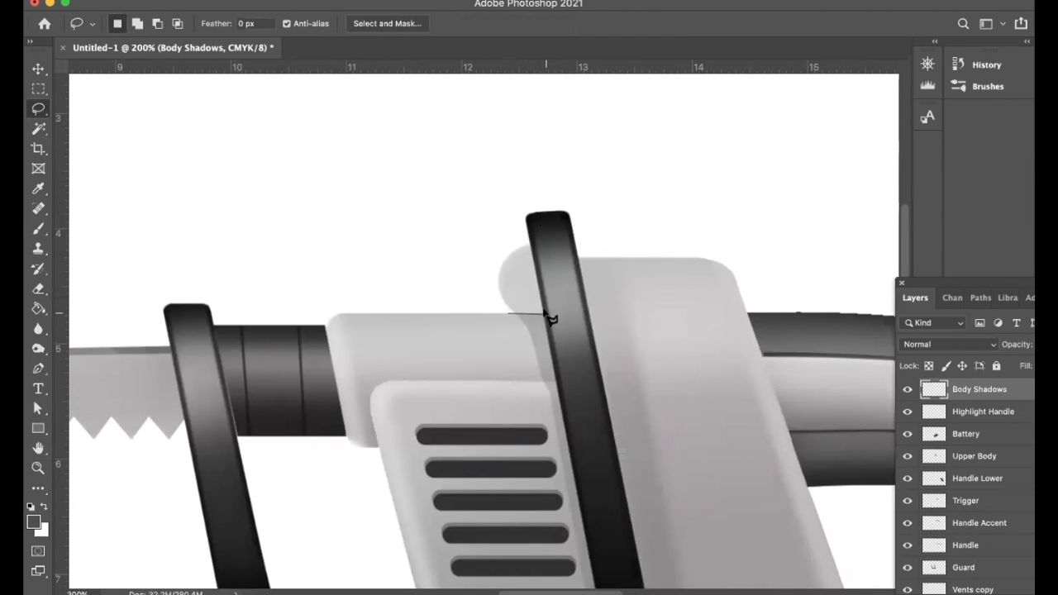
left_click(552, 318)
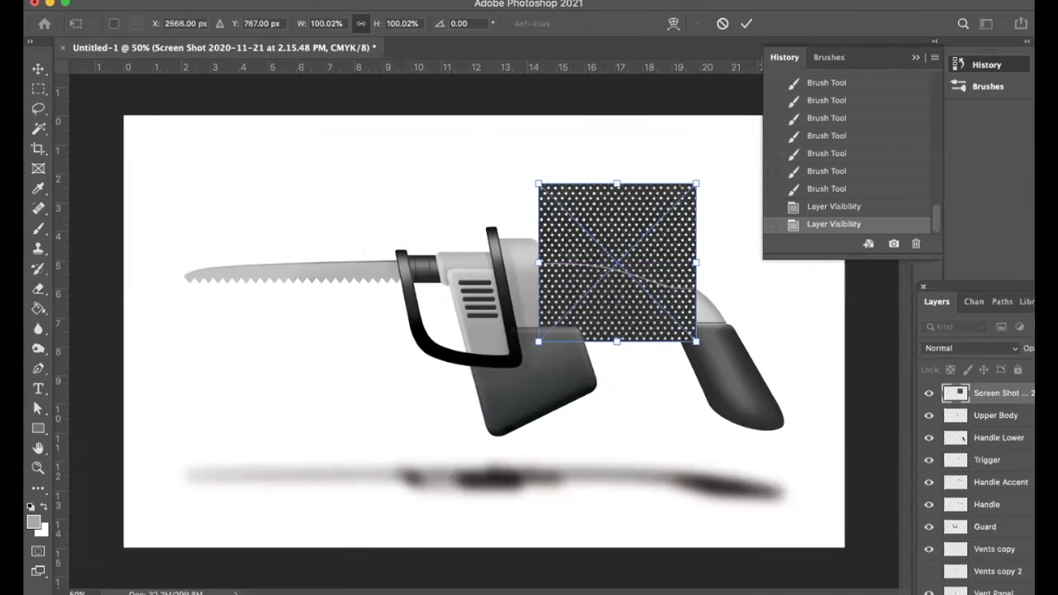
- Rotate the placed dot-pattern image by about -18.5° over the handle and name its layer Perf
left_click_drag(680, 177, 591, 220)
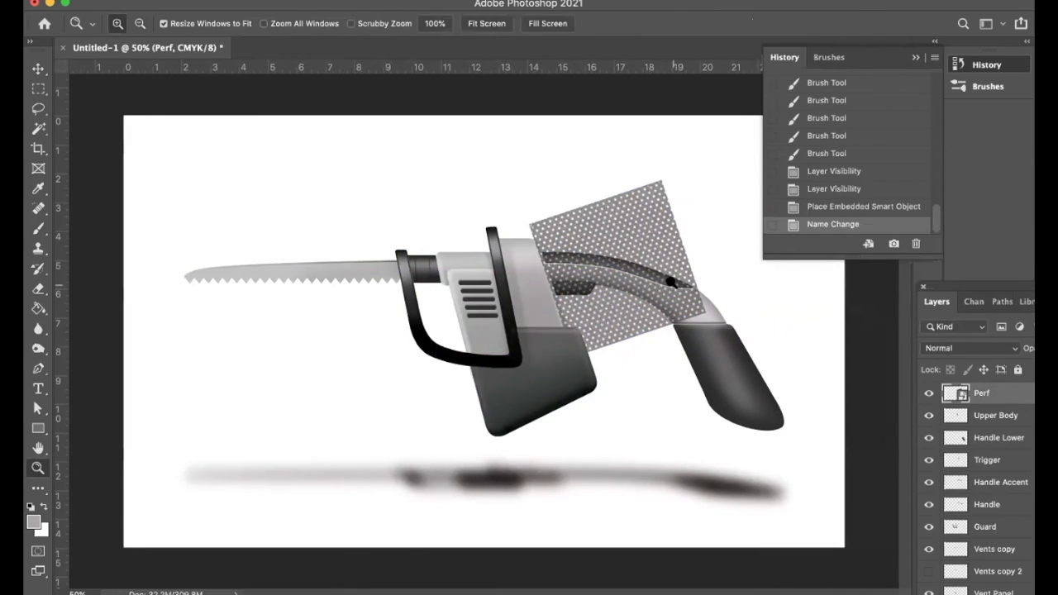
left_click(682, 266)
left_click(682, 267)
- Skew the Perf pattern's corners so the dots follow the slope of the upper handle
key("v")
key("super+t")
left_click(157, 2)
mouse_move(273, 335)
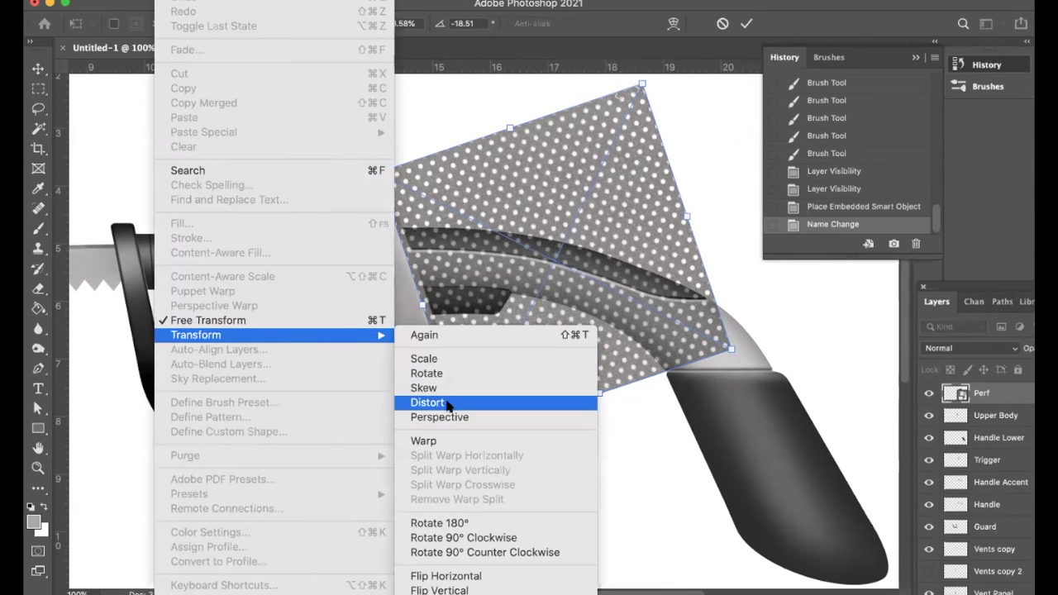
left_click(444, 388)
mouse_move(378, 174)
left_mouse_down()
mouse_move(347, 178)
mouse_move(359, 176)
left_mouse_up()
mouse_move(467, 437)
left_mouse_down()
mouse_move(451, 394)
mouse_move(485, 382)
left_mouse_up()
left_click_drag(643, 84, 668, 143)
key("Return")
- Rasterize the Perf layer and erase the dot pattern everywhere outside the dark handle accent
right_click(998, 393)
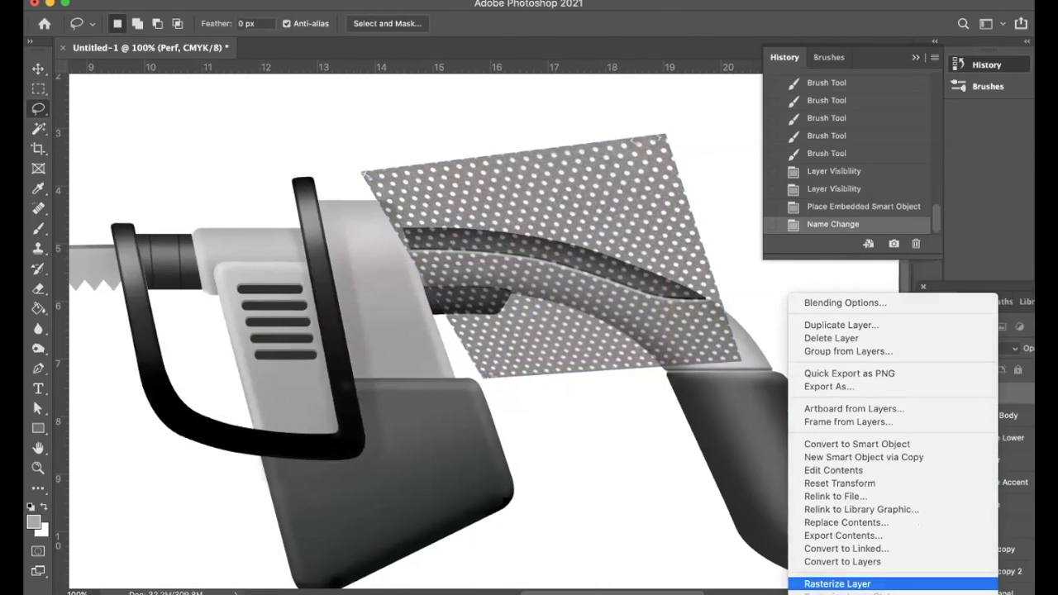
left_click(837, 584)
key("e")
mouse_move(503, 396)
left_mouse_down()
mouse_move(568, 390)
mouse_move(417, 275)
mouse_move(399, 281)
mouse_move(462, 272)
mouse_move(668, 314)
mouse_move(574, 306)
mouse_move(693, 320)
left_mouse_up()
mouse_move(377, 232)
left_mouse_down()
mouse_move(716, 248)
mouse_move(411, 201)
mouse_move(619, 166)
left_mouse_up()
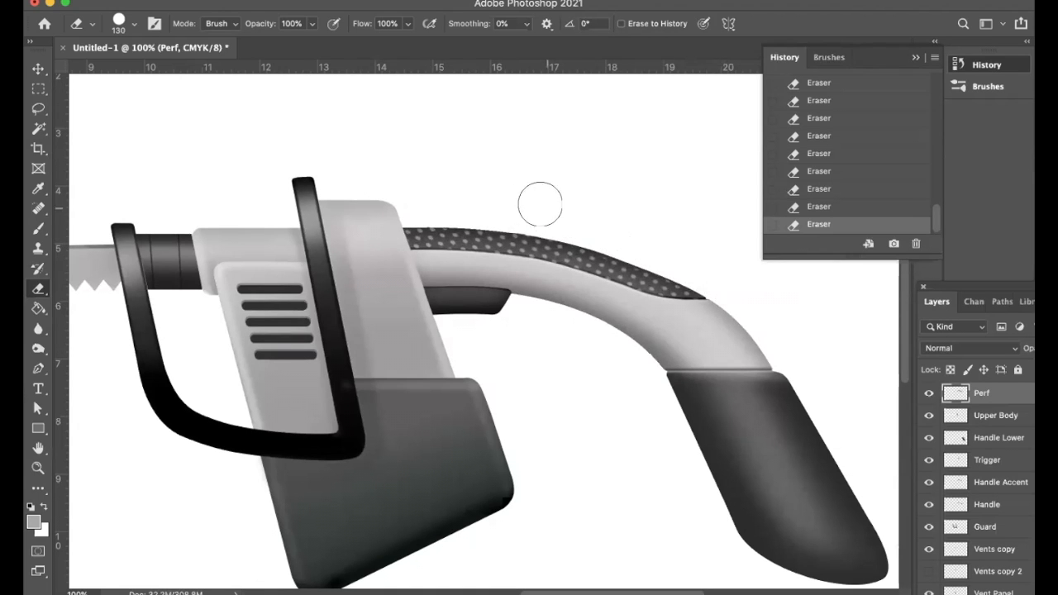
left_click(967, 348)
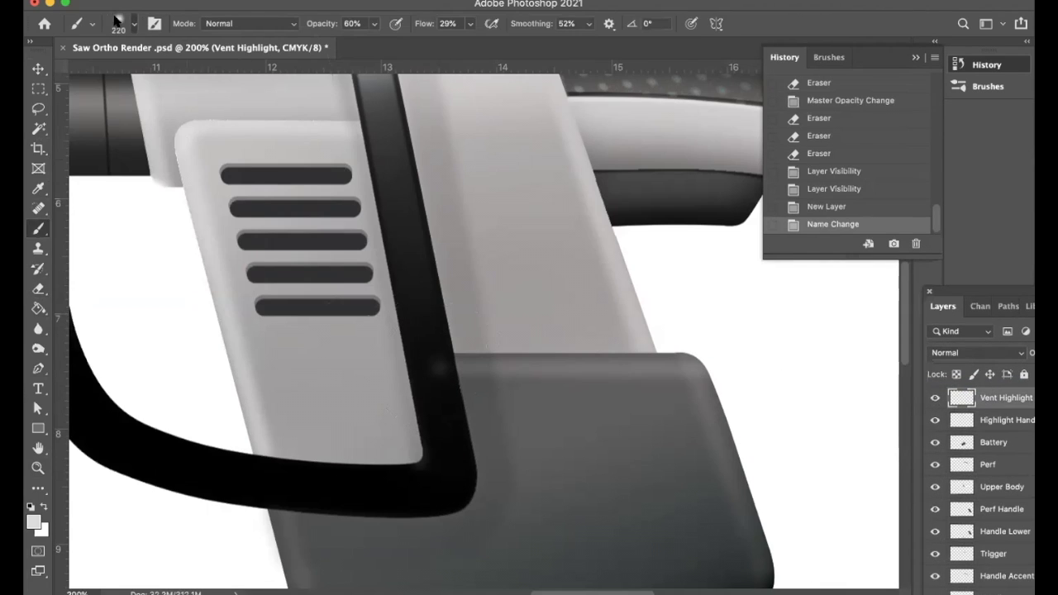
- Paint a light highlight along the lower edge of the bottom vent on the Vent Highlight layer with a 6 px soft brush at 100% flow
left_click(119, 24)
type("20")
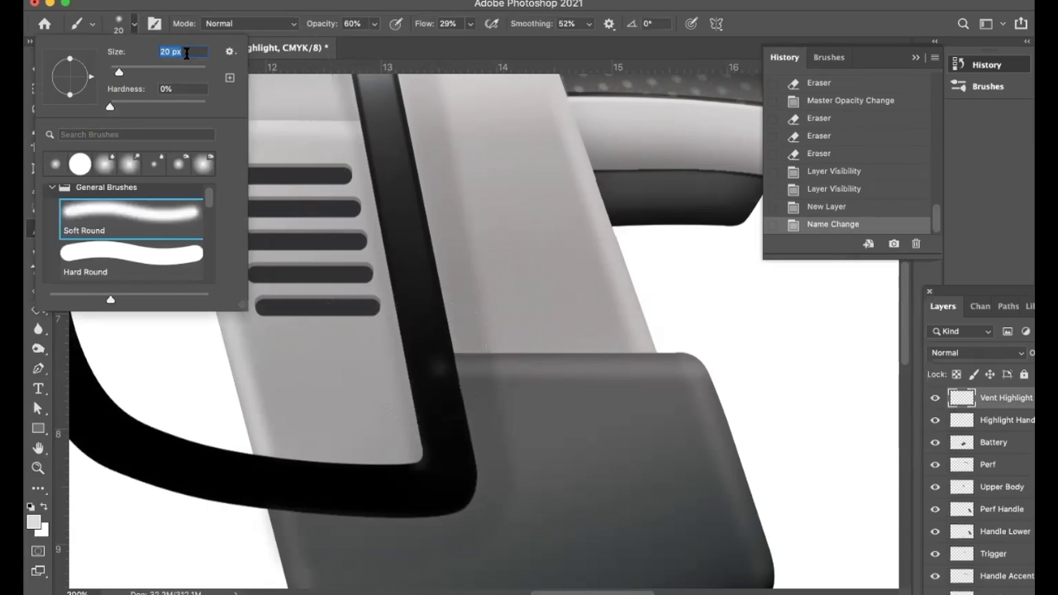
type("5")
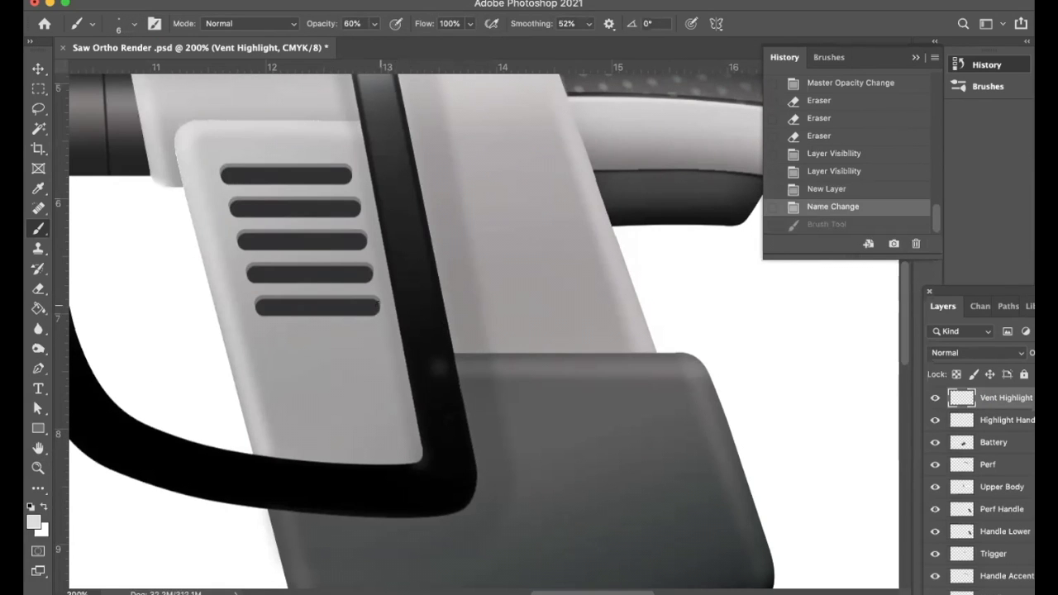
left_click_drag(380, 303, 376, 315)
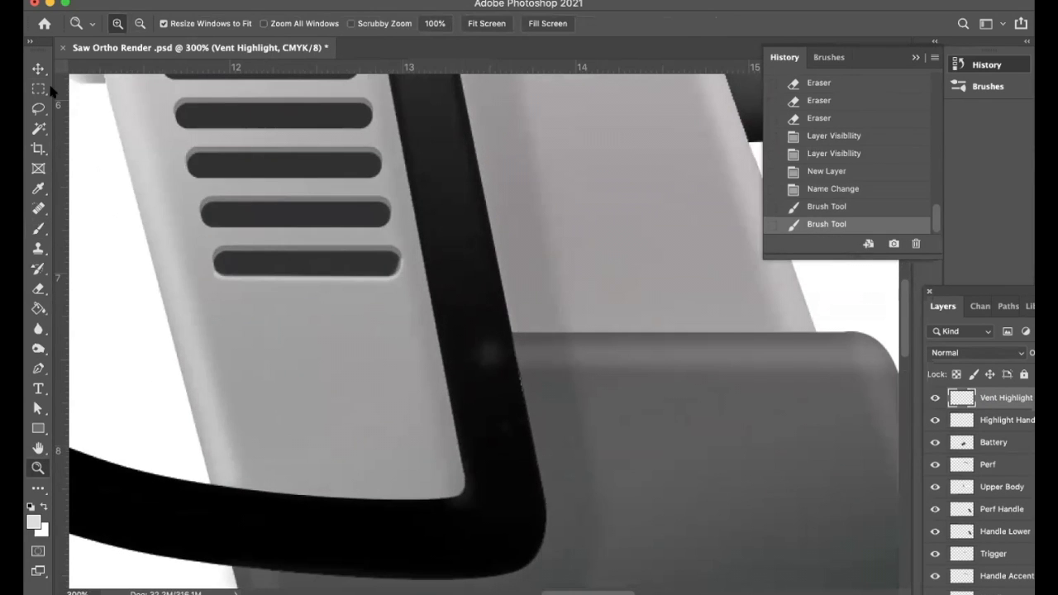
- Copy the painted highlight at the end of the bottom vent and paste it in place on a new layer
left_click(38, 89)
left_click_drag(390, 229, 418, 307)
left_click(173, 1)
left_click(190, 93)
left_click(173, 1)
mouse_move(210, 137)
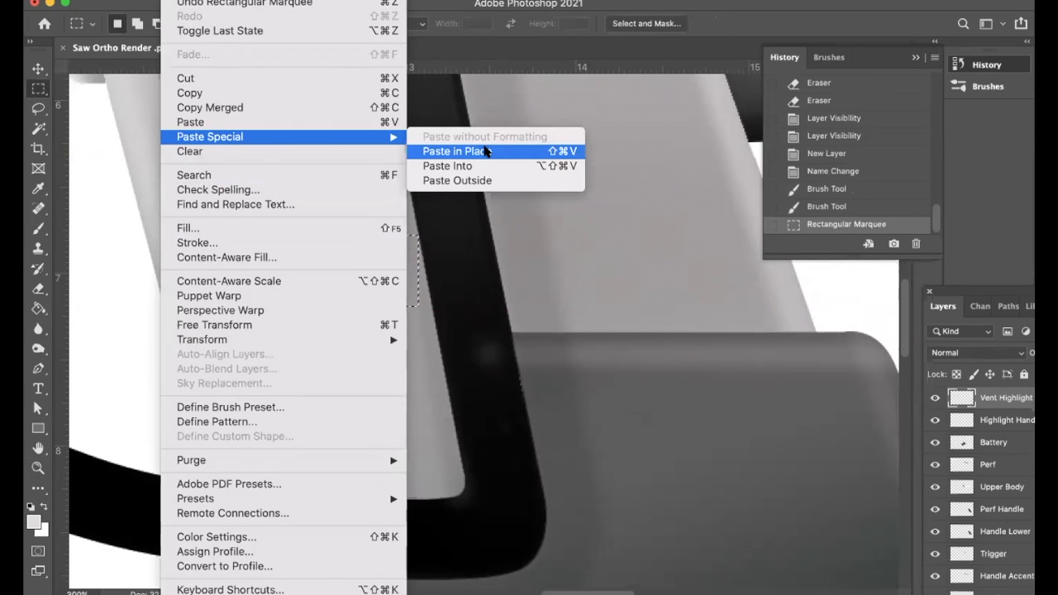
left_click(449, 151)
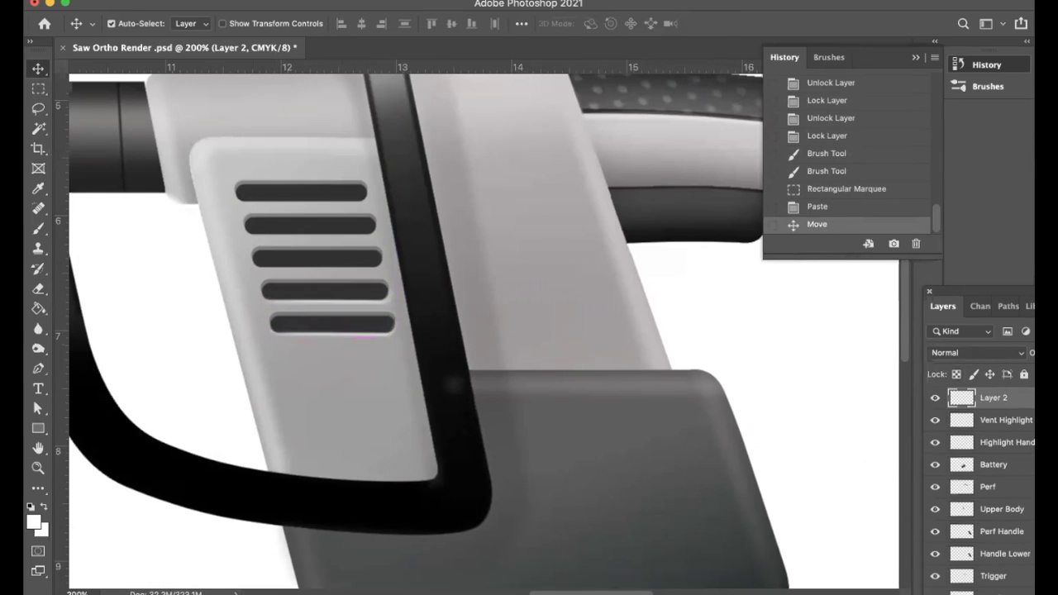
- Paste further copies of the vent highlight and position them along the other vents
left_click(994, 420)
key("Up")
key("super+v")
key("super+v")
left_click_drag(508, 334, 335, 203)
key("super+v")
key("z")
key("super+minus")
key("super+minus")
key("super+minus")
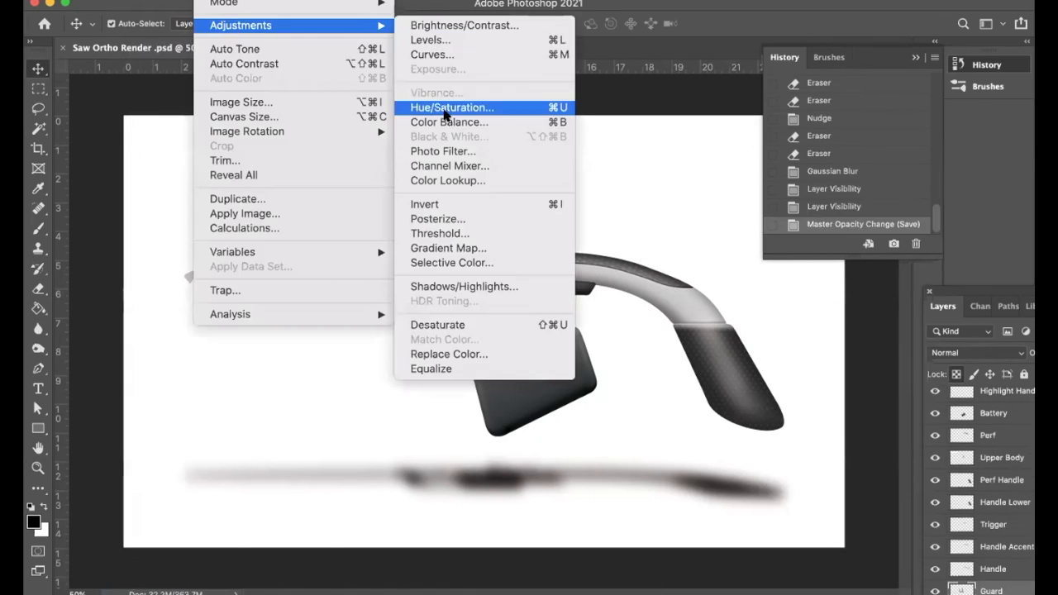
- Try recolouring the Guard layer red with Hue/Saturation at hue +173, saturation +100 and lightness +33
left_click(459, 176)
left_click_drag(894, 200, 919, 201)
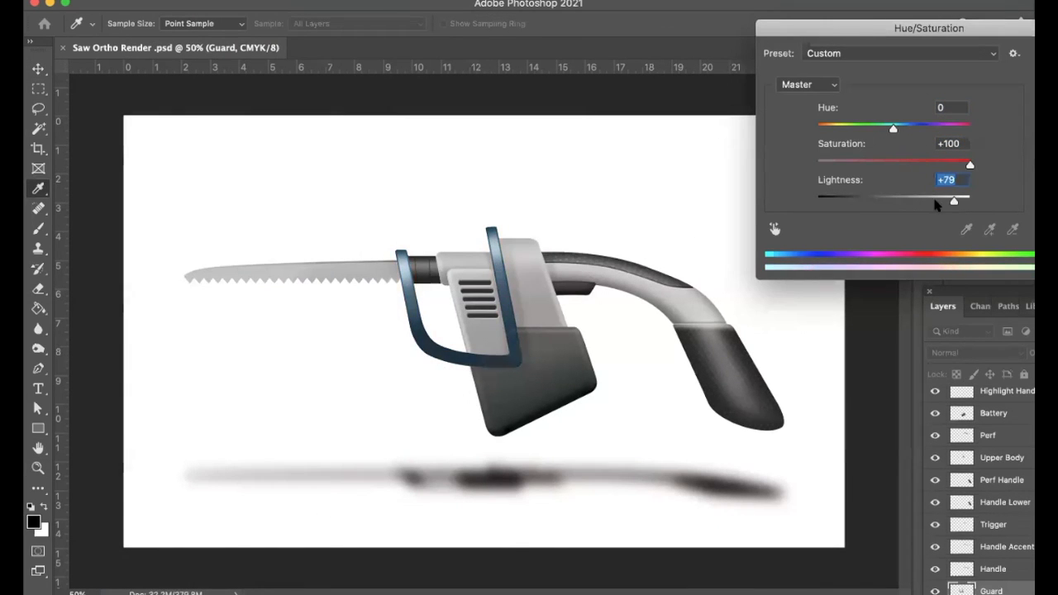
left_click_drag(894, 129, 968, 128)
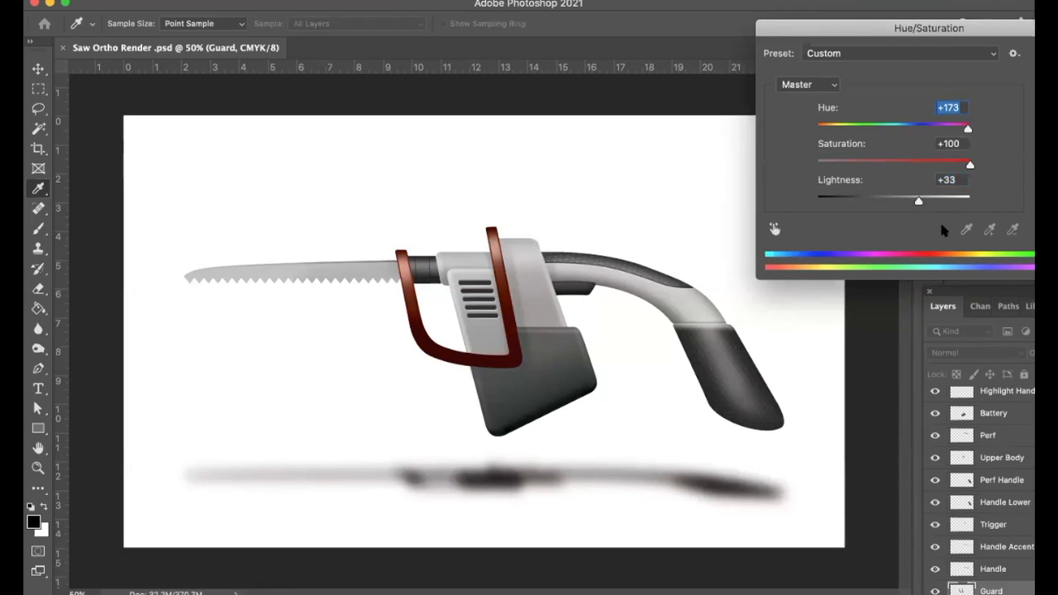
key("Return")
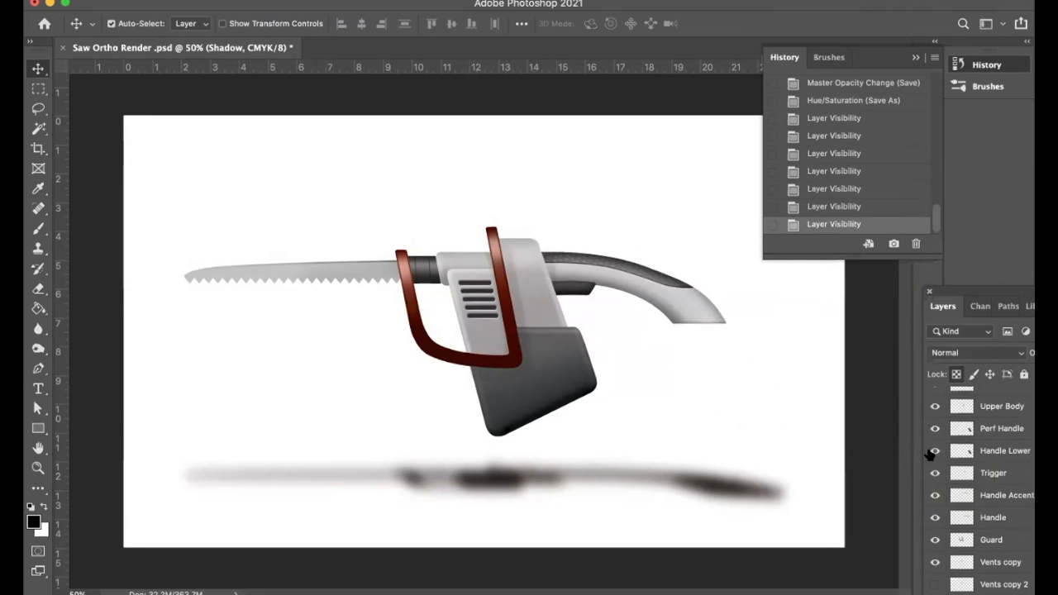
- Try recolouring the Handle Lower layer red with Hue/Saturation at hue +158 and saturation +84
key("super+u")
left_click_drag(905, 165, 957, 165)
left_click_drag(893, 126, 964, 122)
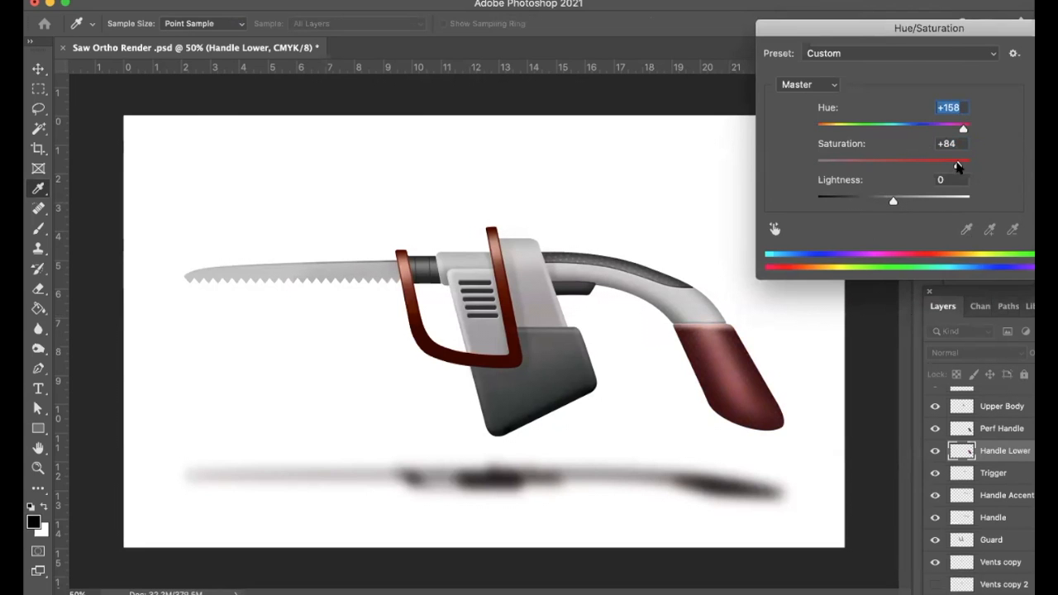
key("Return")
- Try recolouring the Handle Accent layer with Hue/Saturation, raising its hue and saturation and adjusting its lightness
left_click(1002, 496)
left_click(211, 3)
mouse_move(240, 25)
left_click(449, 107)
left_click_drag(893, 163, 961, 157)
left_click_drag(894, 127, 980, 113)
left_click_drag(892, 200, 879, 200)
left_click_drag(961, 164, 960, 165)
left_click_drag(880, 201, 896, 202)
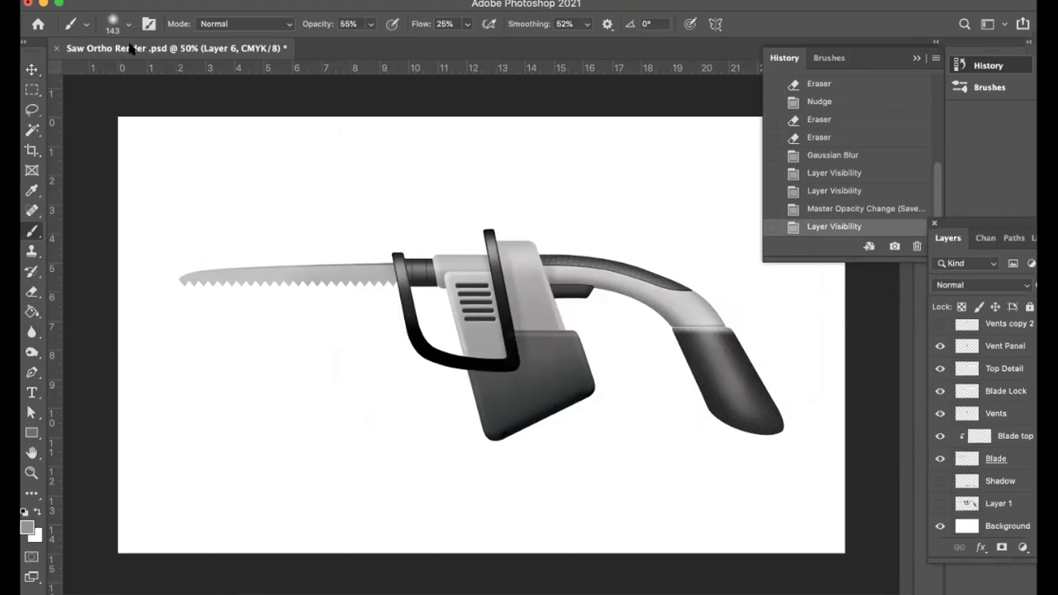
- Paint soft grey shading around the saw on the Background layer with a large soft brush
left_click(128, 24)
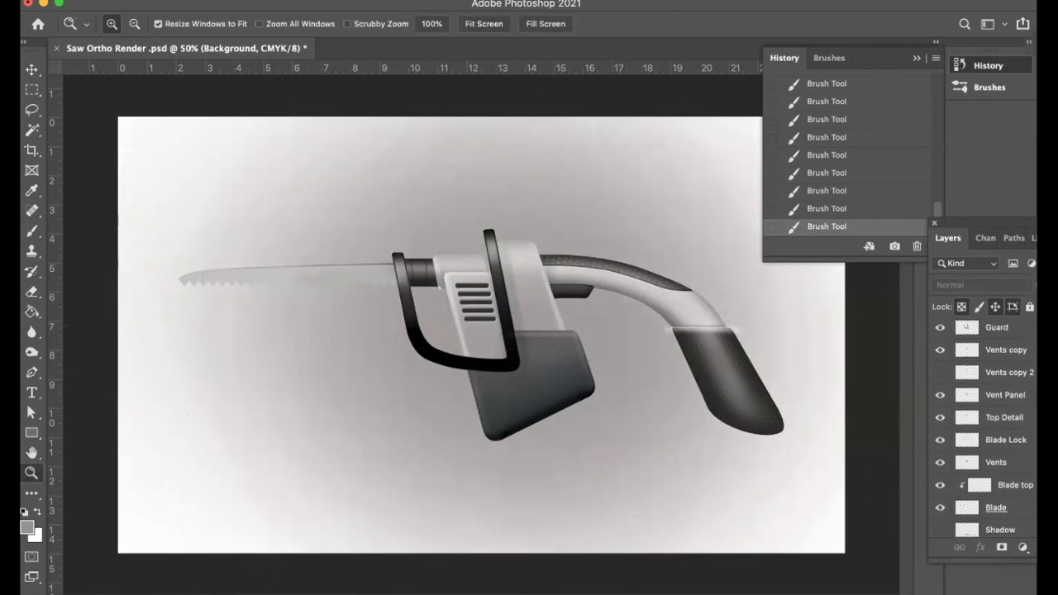
- Brighten the Blade layer with Levels by lowering the white input level
scroll(984, 446, "down", 3)
left_click(939, 458)
left_click(939, 458)
left_click(996, 458)
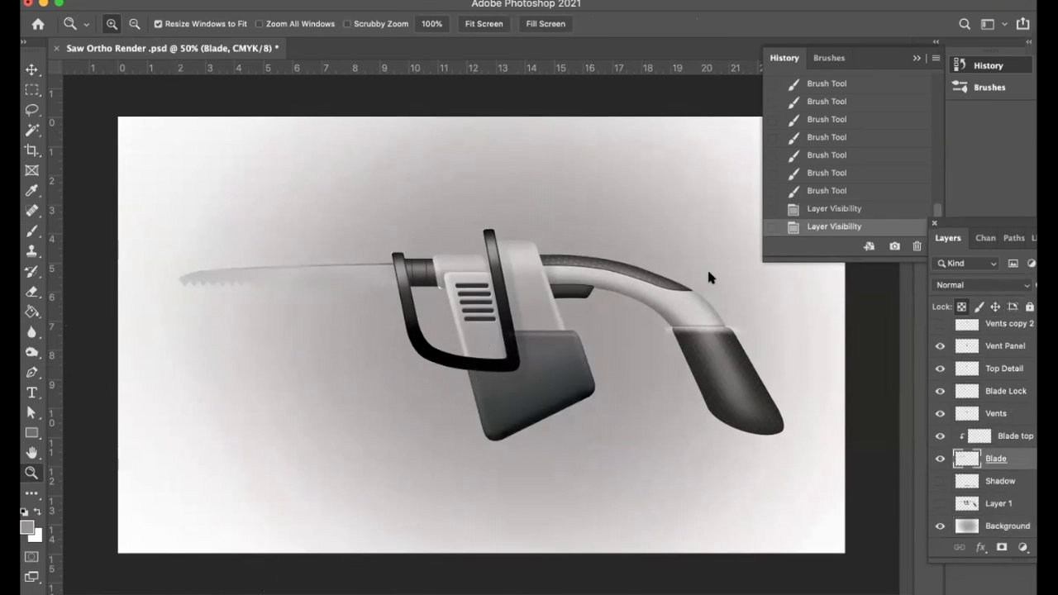
left_click(208, 0)
mouse_move(248, 0)
left_click(487, 1)
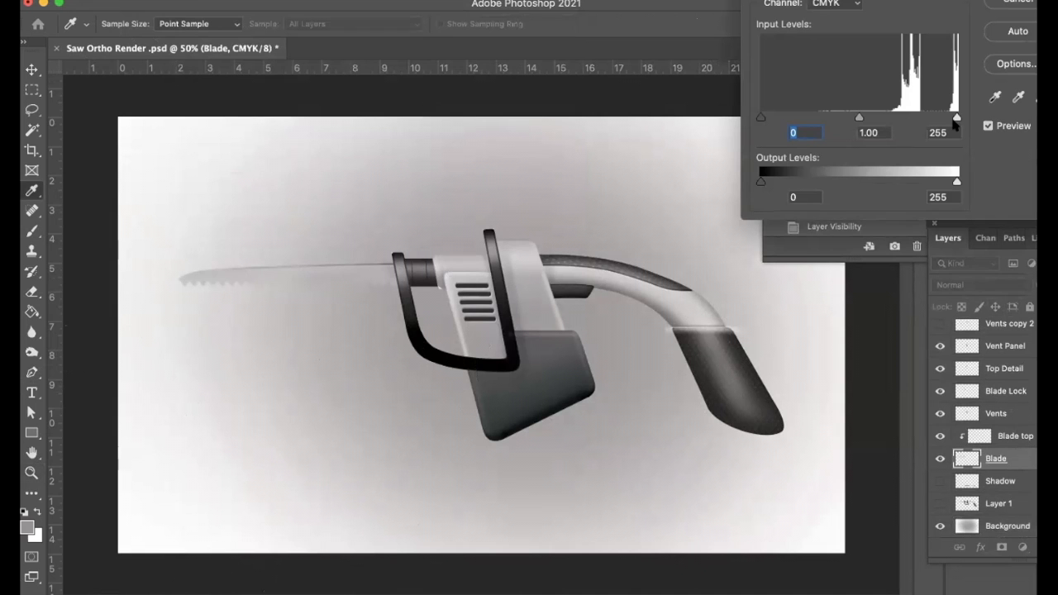
left_click_drag(957, 117, 924, 117)
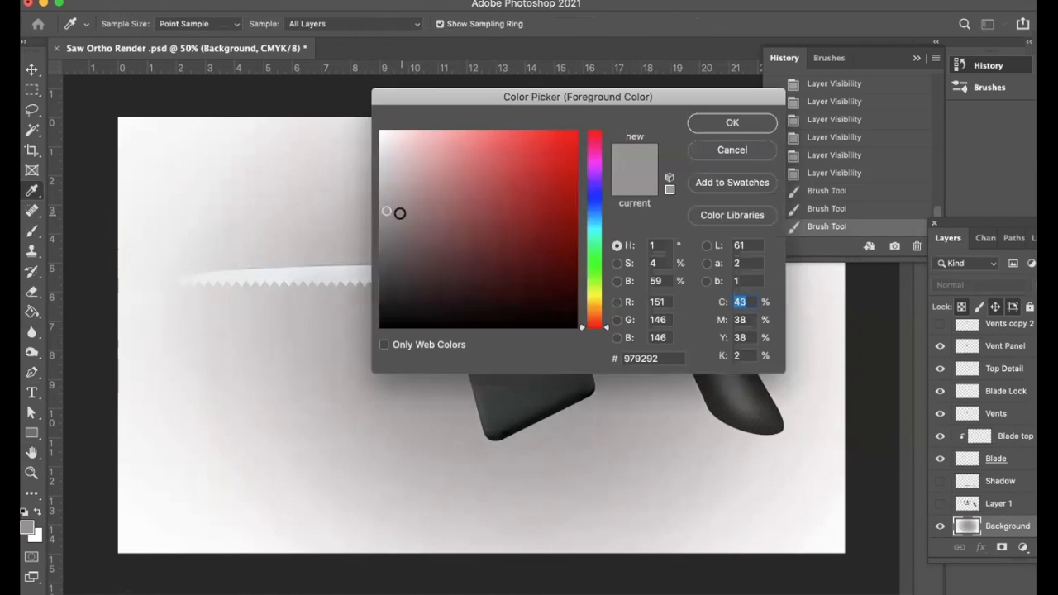
- Deepen the grey shading on the Background layer and turn on the Shadow layer
key("Return")
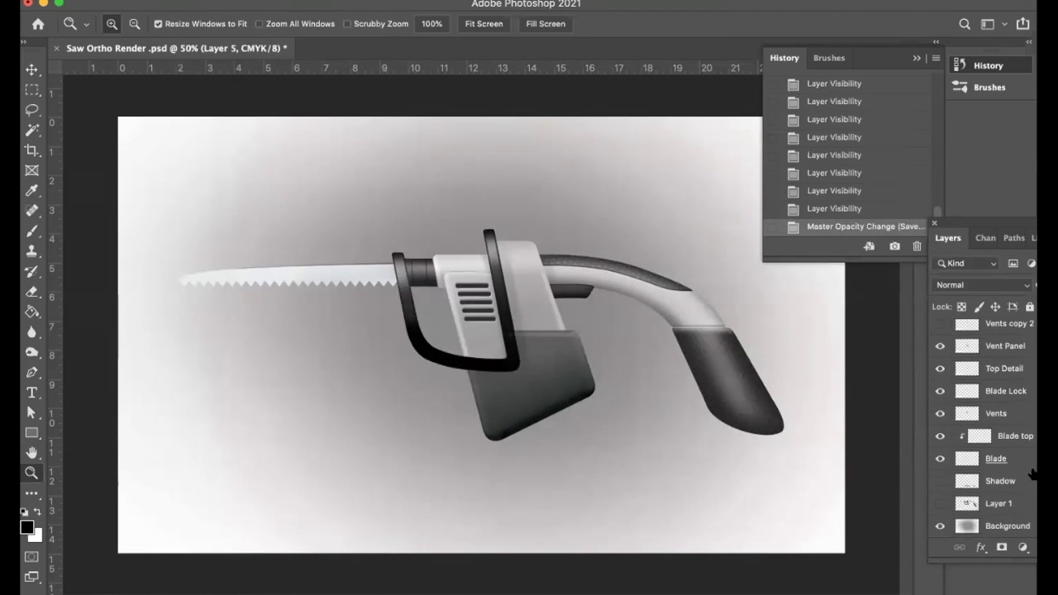
left_click(940, 492)
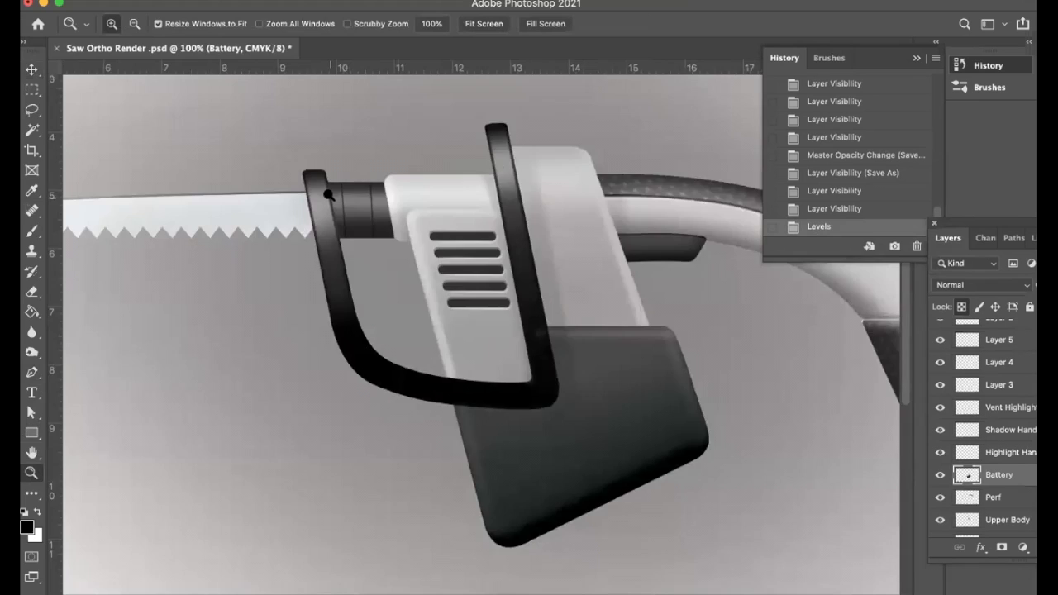
- Paint thin white highlight lines beside the blade lock's grooves with an 8 px brush on a new layer and erase the overrun
left_click(335, 203)
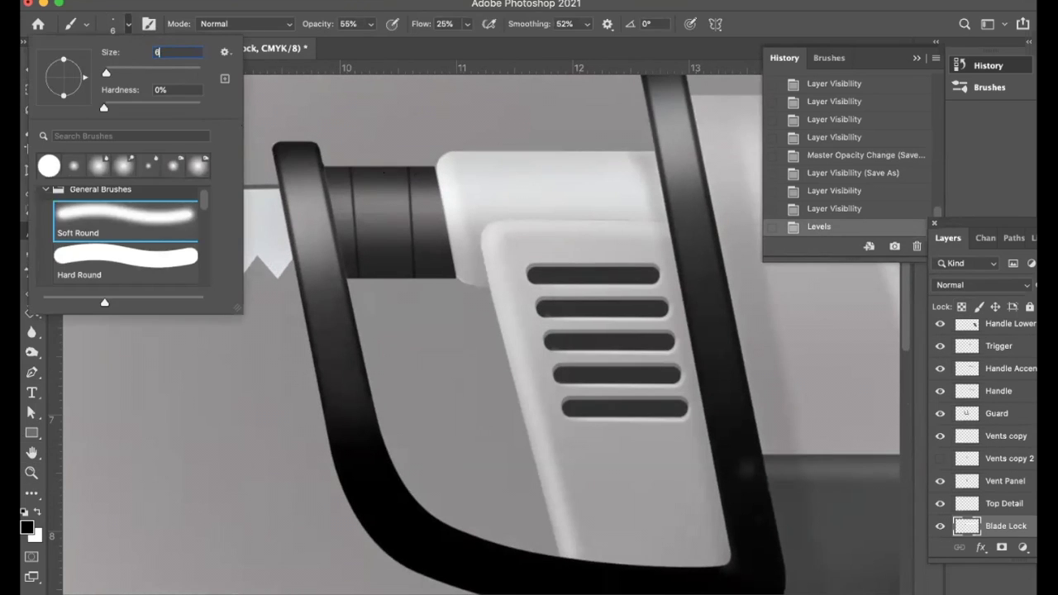
type("8")
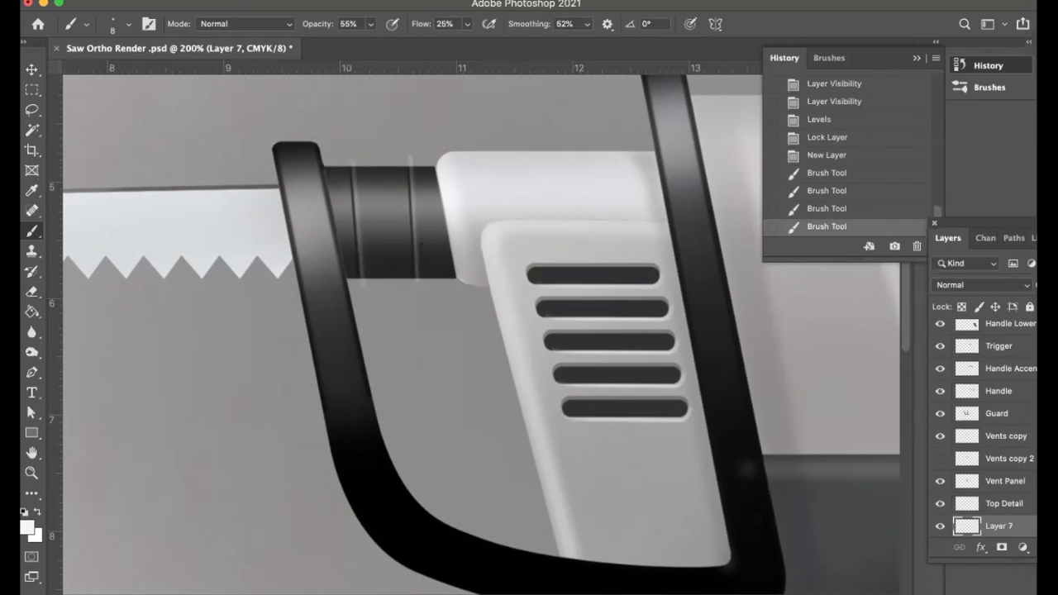
key("e")
mouse_move(354, 107)
left_mouse_down()
mouse_move(320, 130)
mouse_move(720, 130)
left_mouse_up()
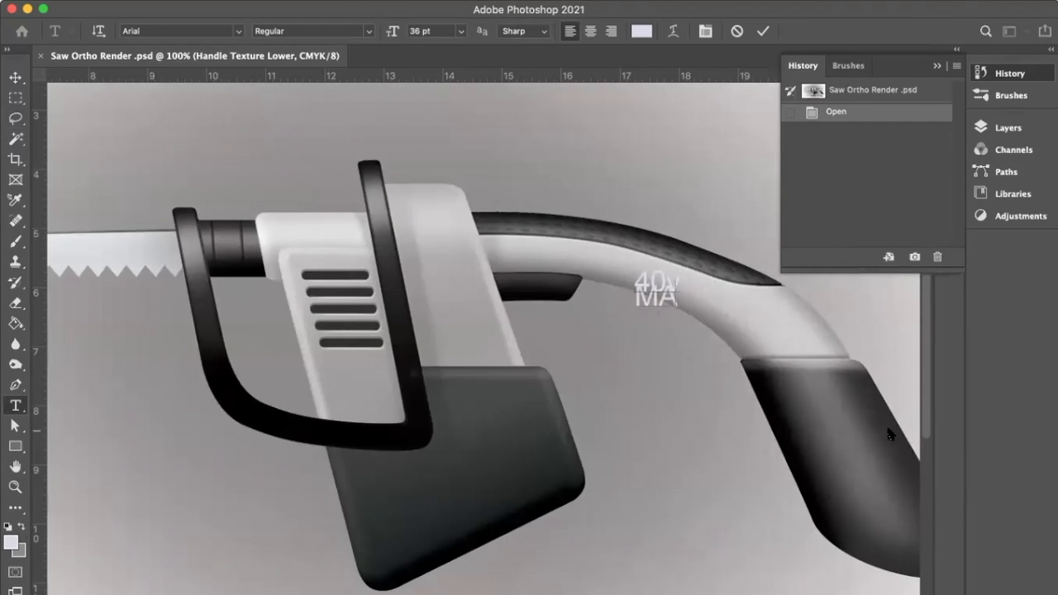
- Resize the 40v MAX text on the body above the battery, then duplicate its layer and move the copy higher
key("ctrl+a")
left_click(447, 33)
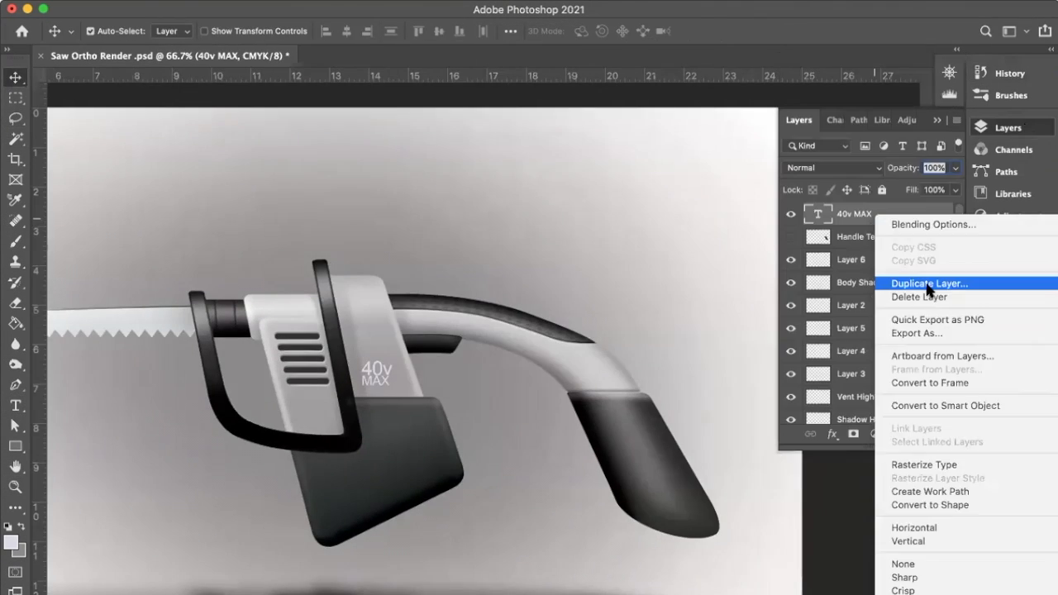
left_click(918, 206)
left_click(702, 313)
left_click_drag(388, 377, 342, 314)
- Retype the duplicated text as ULTRA MAX and delete MAX from the 40v text
key("t")
left_click(354, 341)
type("ULTRA")
key("BackSpace")
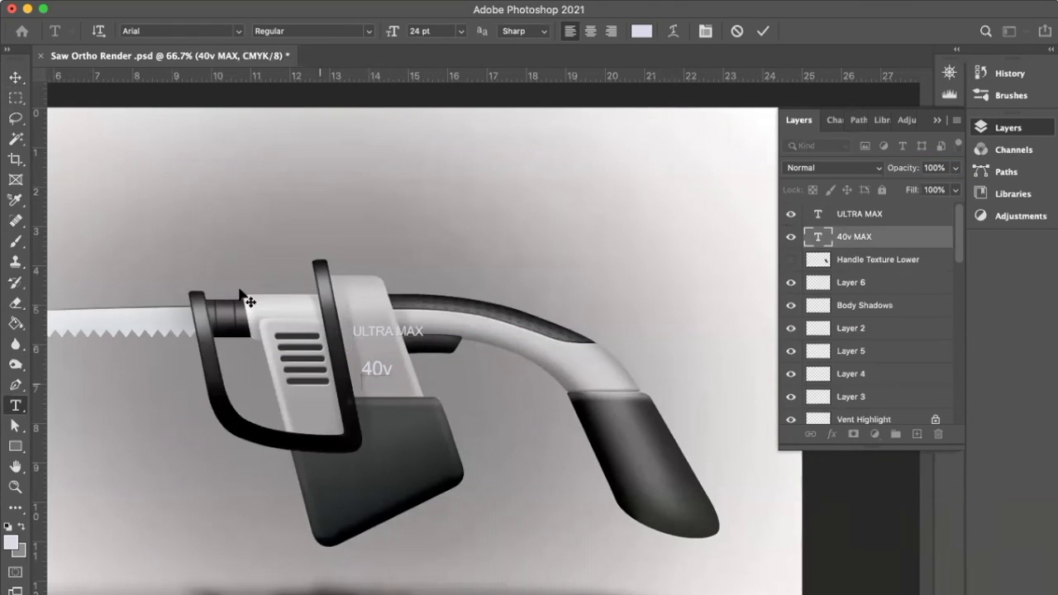
- Reduce the ULTRA MAX text's font size and place it directly beneath the 40v text
left_click(15, 77)
double_click(382, 333)
left_click(459, 30)
left_click(432, 136)
left_click(395, 342)
left_click_drag(392, 333, 402, 387)
- Emboss the 40v text with Bevel & Emboss and Inner Shadow at 18% fill opacity
right_click(874, 236)
left_click(911, 242)
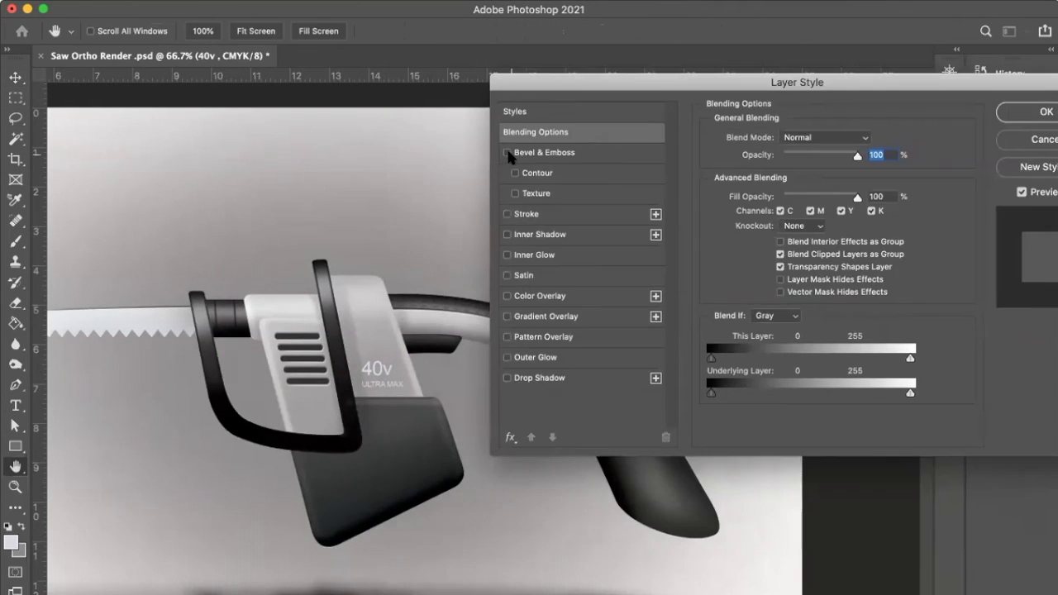
left_click_drag(855, 199, 791, 198)
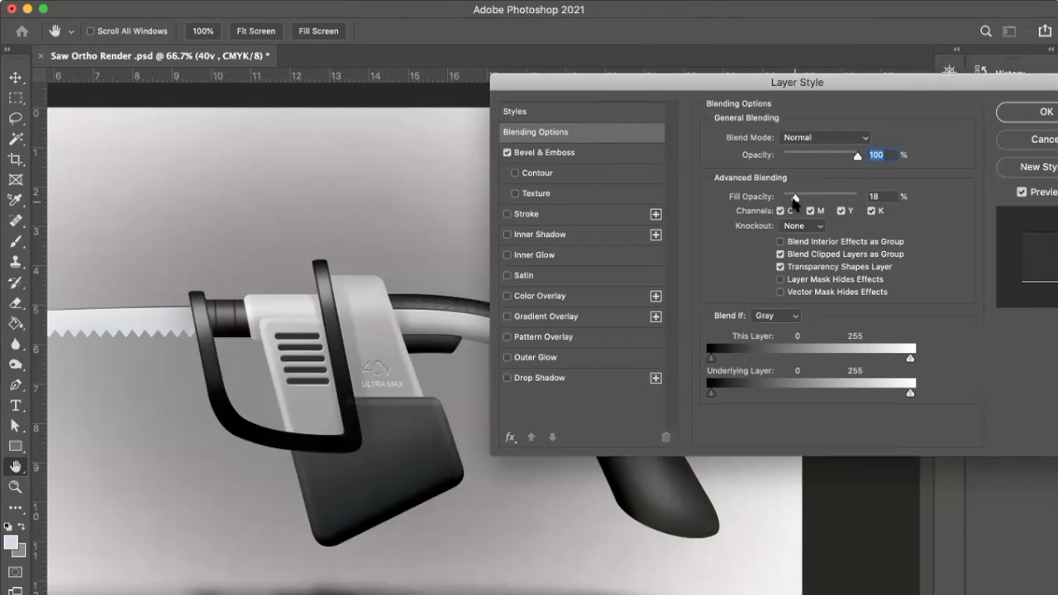
left_click(507, 235)
key("Return")
- Apply matching Bevel & Emboss and Inner Shadow effects to the ULTRA MAX text
left_click(382, 392)
right_click(866, 214)
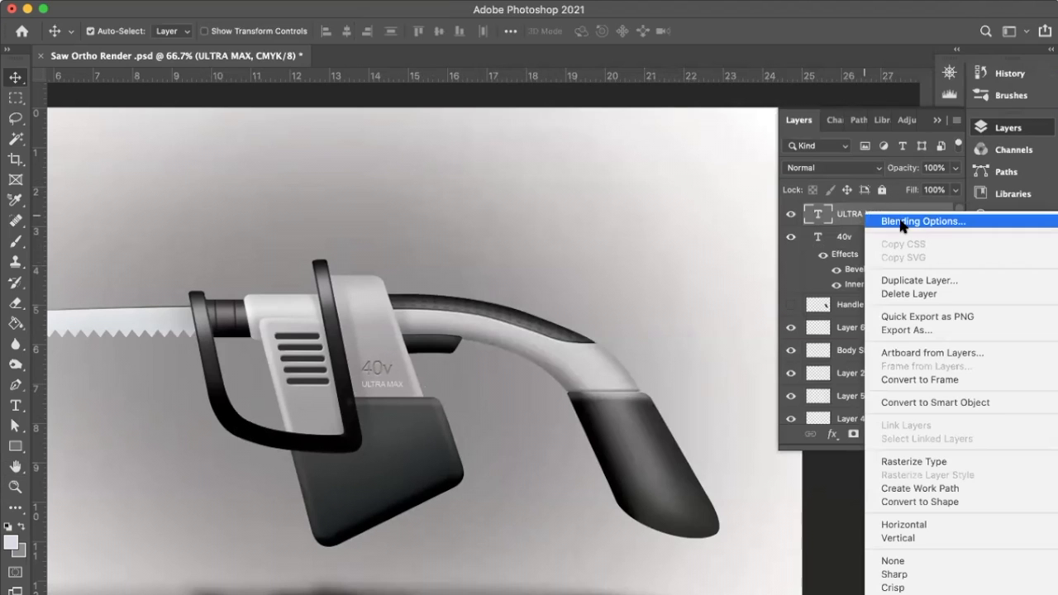
left_click(903, 221)
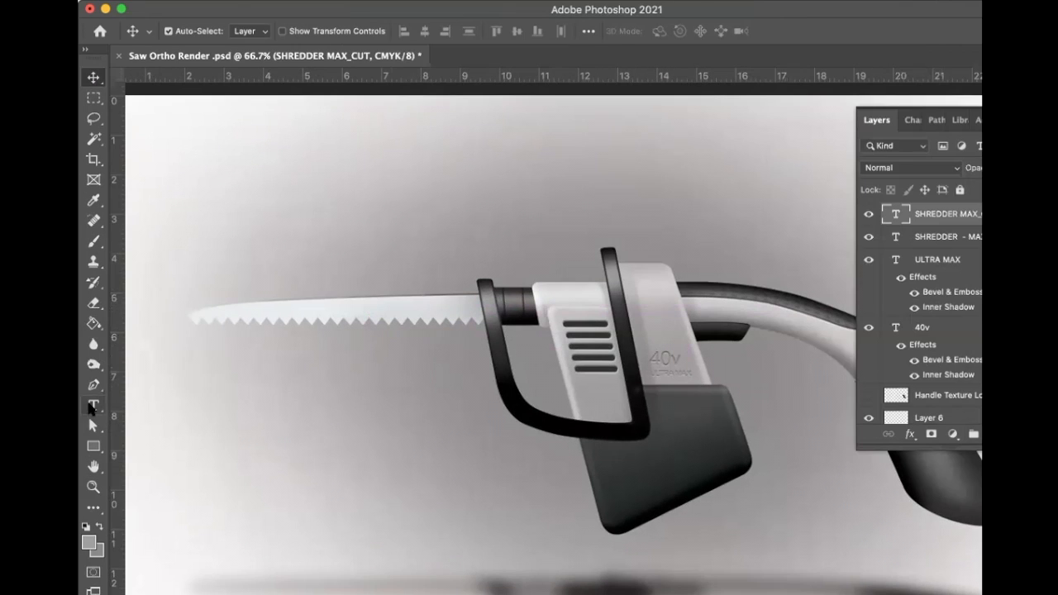
- Retype the blade text as SHREDDER MAX-CUT -8000 in colour 716d6d and place it on the blade in front of the guard
left_click(92, 405)
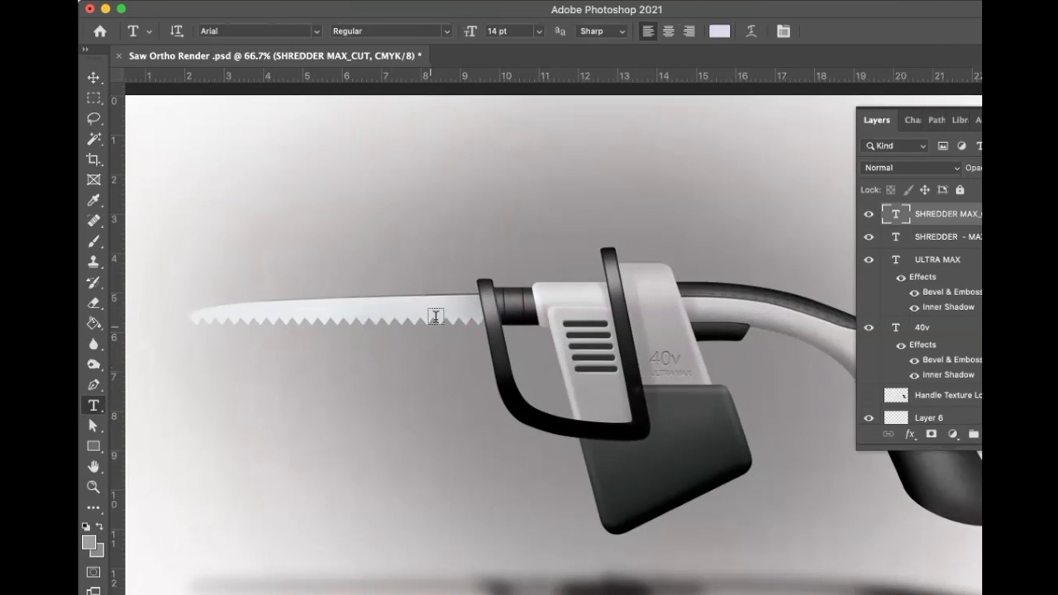
left_click_drag(360, 307, 465, 306)
left_click(719, 31)
left_click(220, 323)
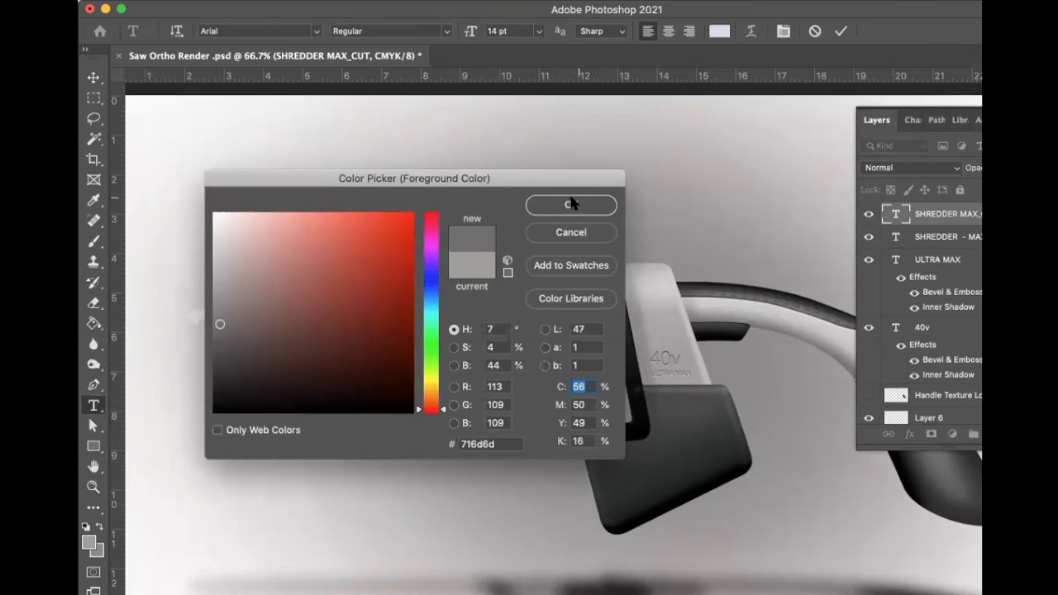
left_click(569, 204)
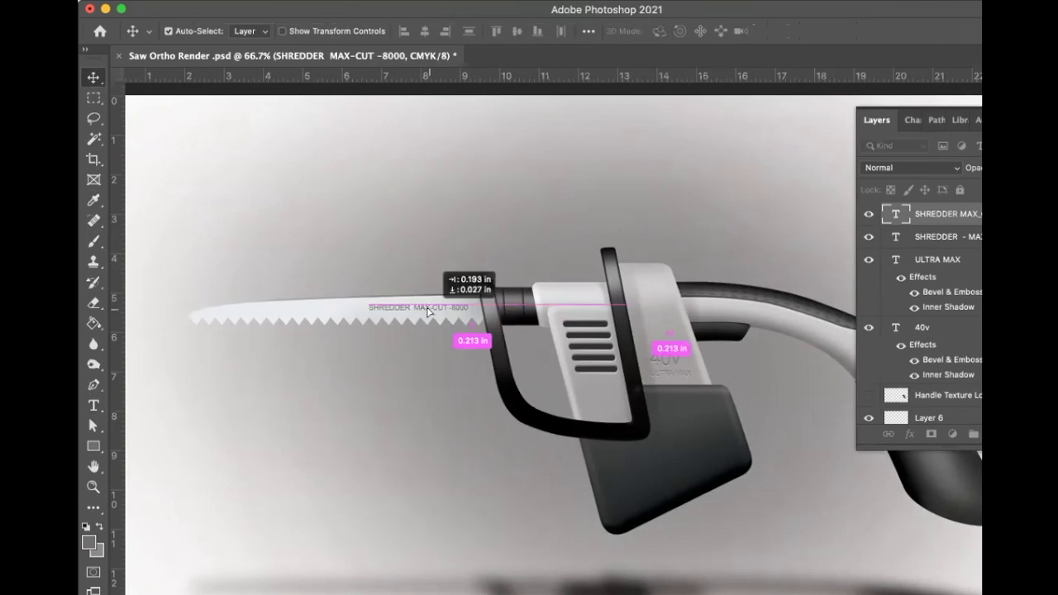
left_click_drag(436, 267, 450, 266)
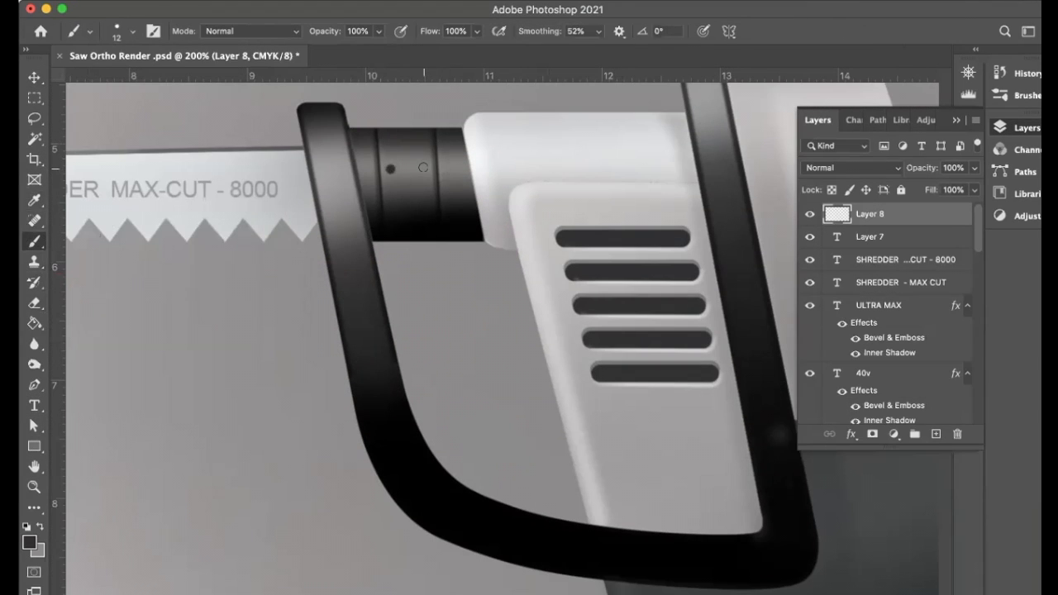
- Paint a short horizontal rib on the blade lock with a 12 px brush, lock its transparent pixels and shade it
left_click(35, 487)
left_click(420, 215)
left_click(408, 248)
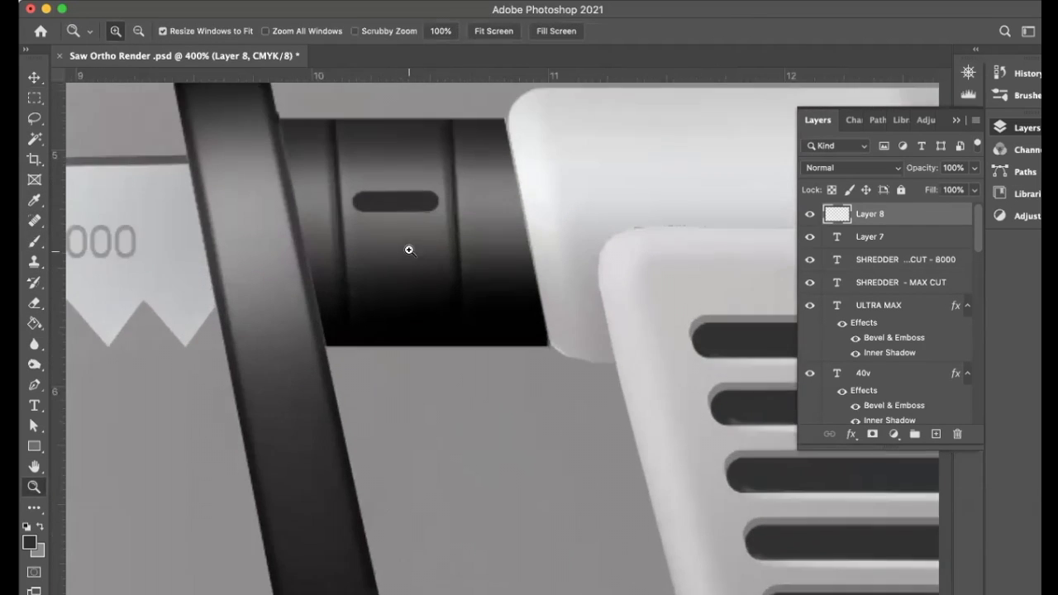
left_click(409, 248)
key("/")
key("i")
key("b")
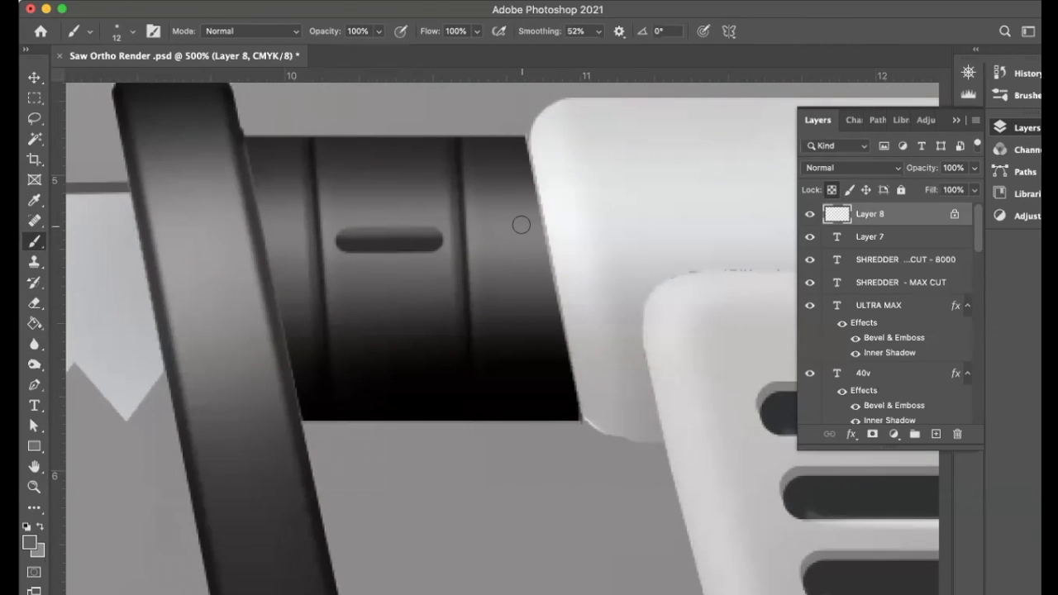
- Select and copy the blade lock's shaded rib, paste it in place and move the copy below the original
left_click(34, 97)
left_click_drag(291, 308, 406, 361)
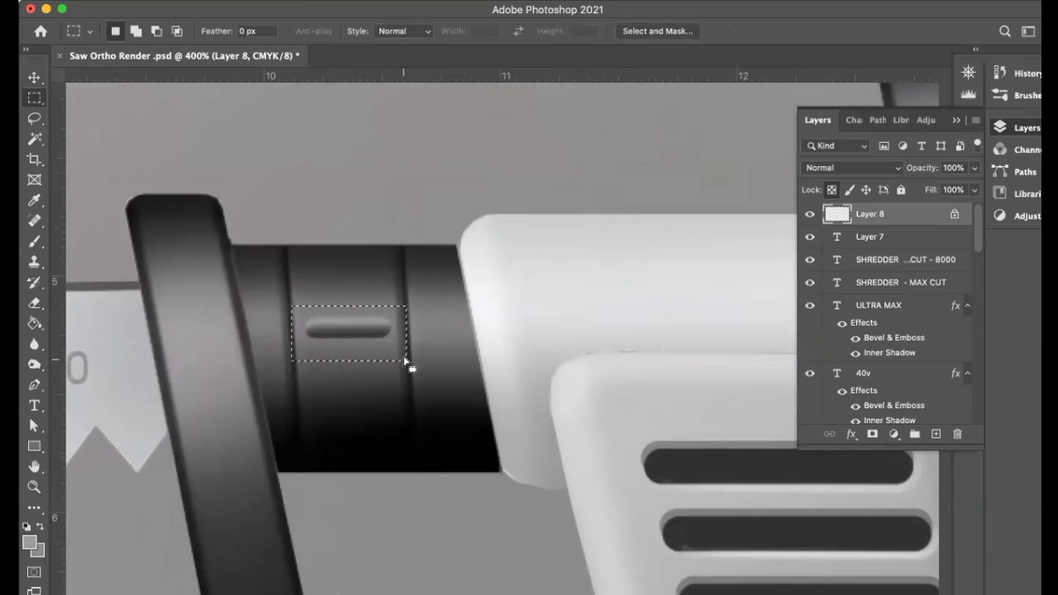
key("super+c")
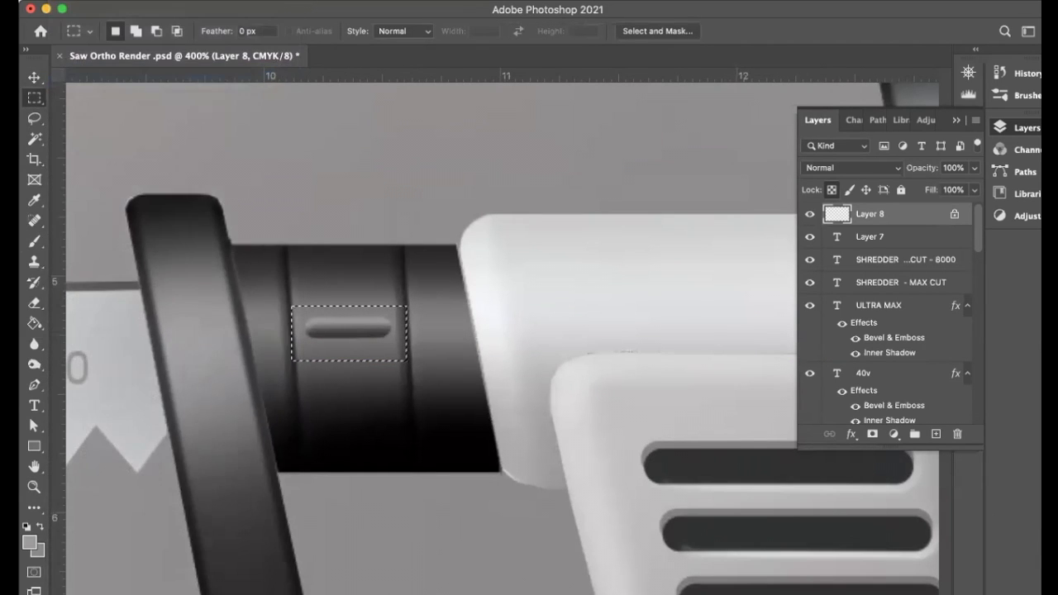
left_click(344, 136)
left_click(34, 77)
left_click_drag(352, 329, 352, 420)
- Paste another rib copy in the lower part of the blade lock and fit it with Free Transform
left_click(66, 1)
left_click(343, 135)
left_click(351, 370)
left_click(356, 417)
key("super+t")
key("Return")
- Paste another rib copy and move it just above the original rib
left_click(66, 2)
mouse_move(104, 121)
left_click(302, 136)
left_click_drag(351, 329, 357, 283)
- Paste a rib copy at the blade lock's upper edge and adjust its shape with Free Transform
left_click(66, 1)
left_click(343, 135)
left_click_drag(351, 329, 346, 248)
key("super+t")
left_click_drag(293, 289, 413, 207)
scroll(355, 277, "up", 3)
left_click_drag(344, 248, 344, 240)
key("Return")
- Paste a rib copy near the blade lock's lower edge and adjust its shape with Free Transform
scroll(503, 339, "down", 2)
left_click(463, 393)
left_click(66, 1)
left_click(343, 135)
left_click_drag(428, 287, 446, 449)
scroll(476, 463, "up", 1)
key("super+t")
key("Return")
- Select and copy a lower rib, then paste it and move the copy onto the blade lock's bottom edge
left_click(66, 1)
left_click(34, 97)
left_click_drag(531, 406, 360, 467)
left_click(66, 1)
left_click(90, 75)
key("super+v")
left_click_drag(463, 431, 463, 469)
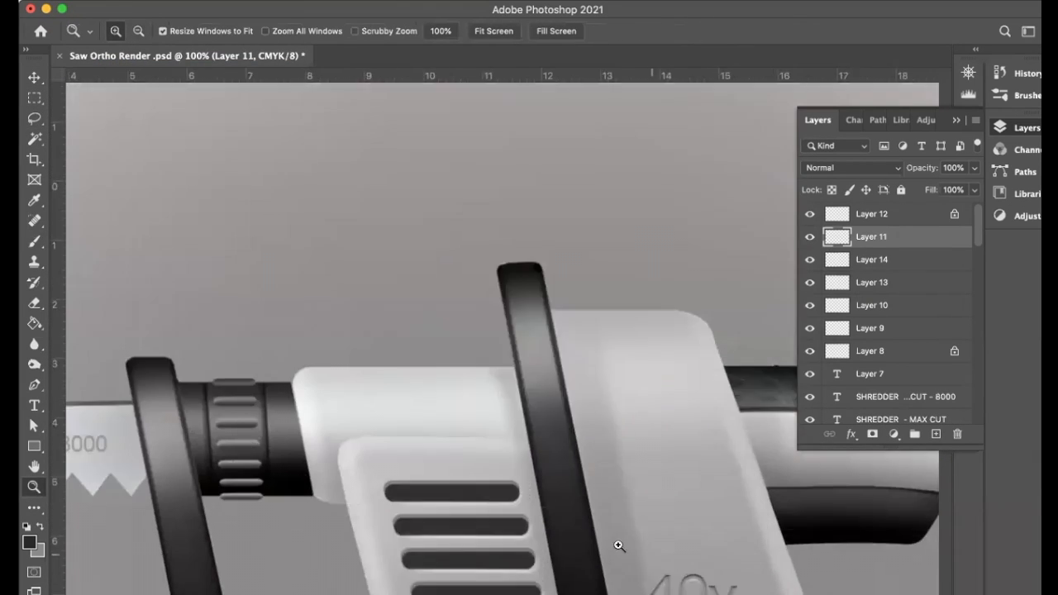
- Lock the transparent pixels of Layer 11 and darken its blade lock rib with a soft brush at 31% opacity
left_click(242, 457)
key("b")
left_click(132, 31)
key("Return")
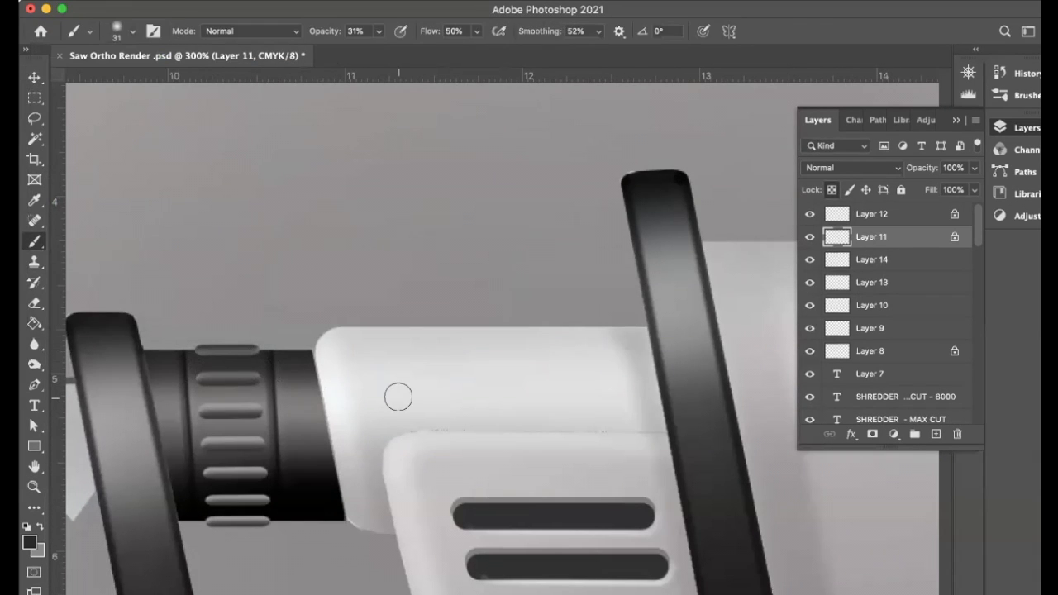
key("super+t")
key("Return")
left_click(34, 76)
key("Up")
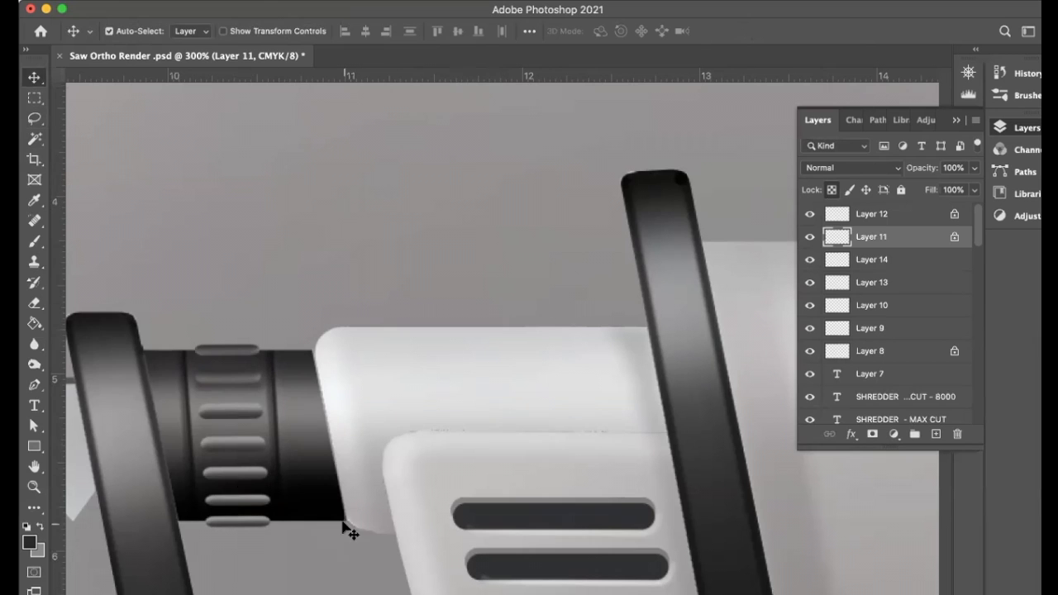
- Lock the transparent pixels of Layer 14 and Layer 13 and brush dark shading over the blade lock's lower ribs
left_click(871, 260)
left_click(832, 189)
key("b")
left_click_drag(196, 528, 258, 532)
left_click(893, 281)
left_click(832, 189)
left_click_drag(202, 508, 288, 517)
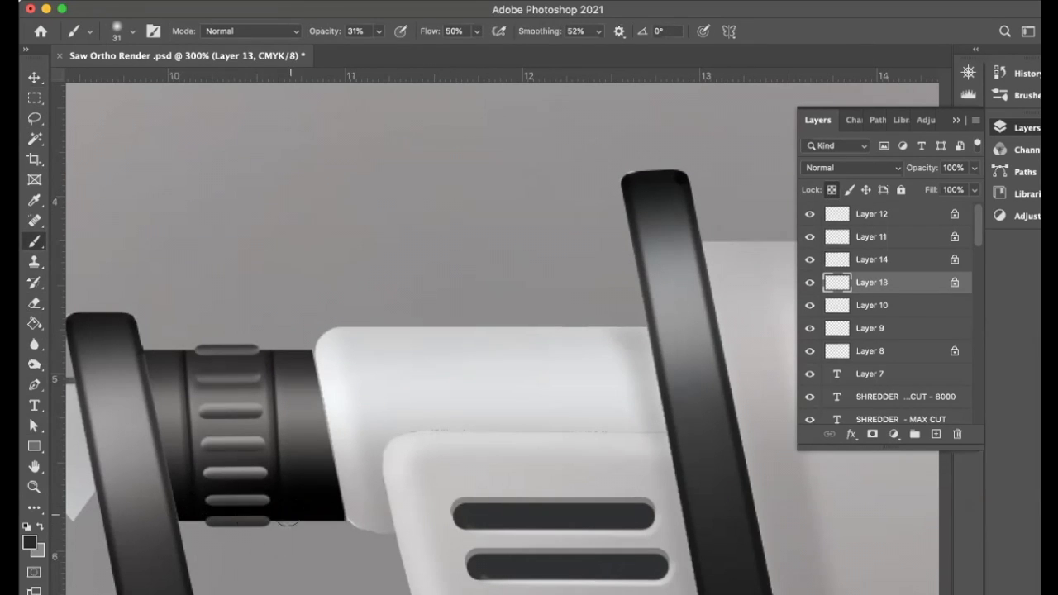
- Lock the transparent pixels of Layer 10, the layer of another blade lock rib
left_click(239, 481, "super")
key("/")
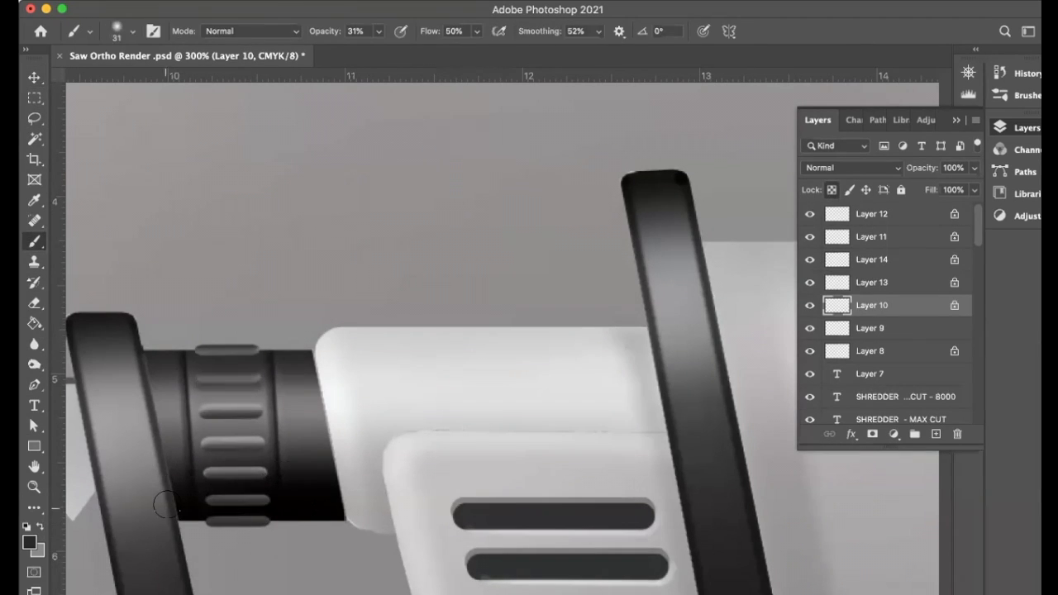
left_click(34, 487)
left_click(735, 445, "alt")
double_click(457, 312)
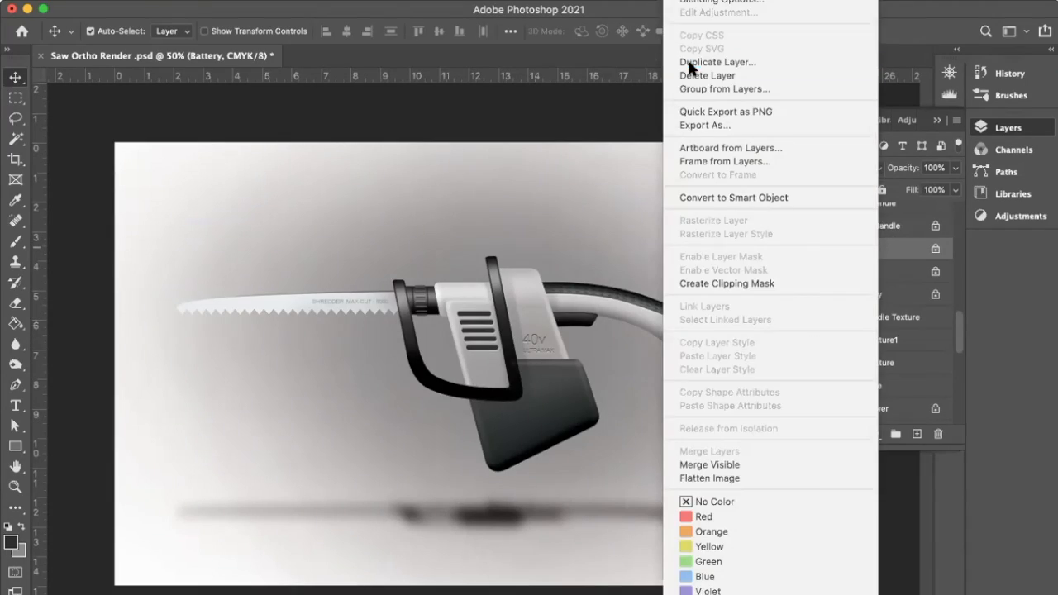
- Duplicate the Battery layer as Battery copy and recolor the copy red with a Hue/Saturation adjustment
left_click(691, 66)
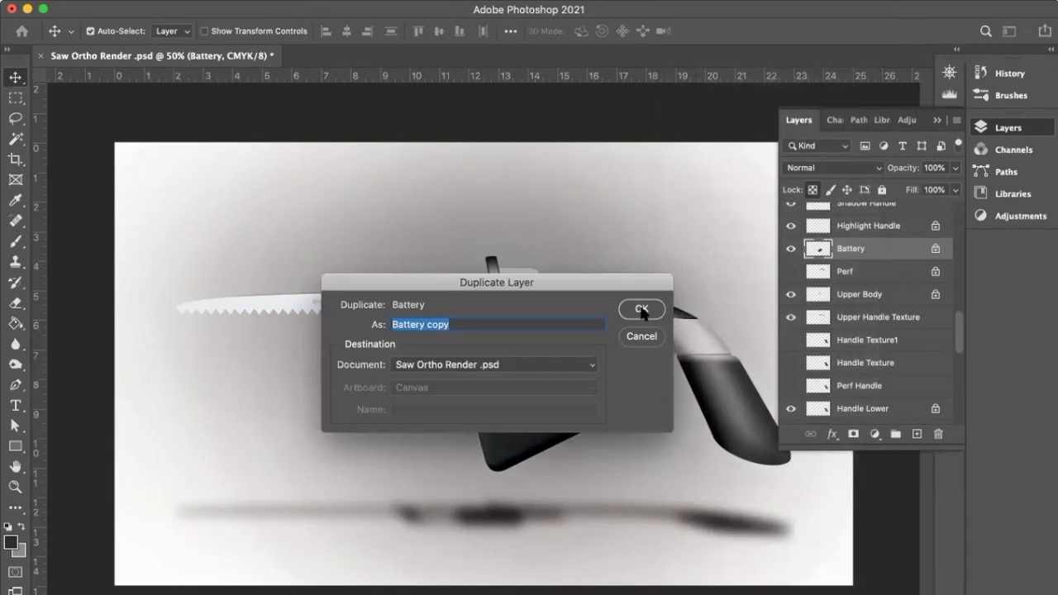
left_click(643, 310)
left_click(125, 8)
mouse_move(207, 15)
left_click(339, 99)
left_click_drag(819, 113, 719, 128)
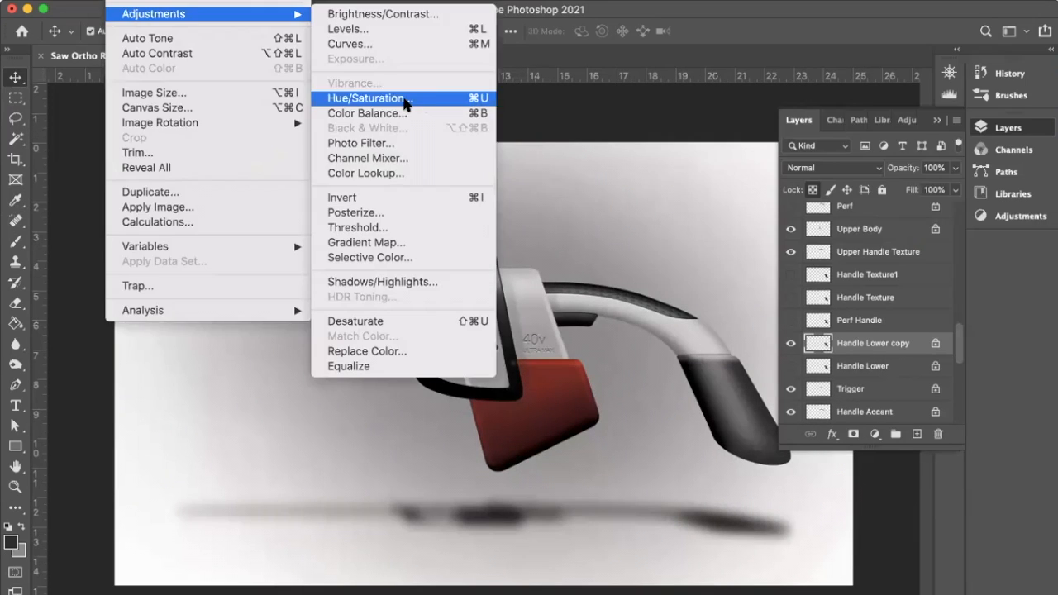
- Open the Hue/Saturation adjustment for the Handle Lower copy layer
left_click(406, 100)
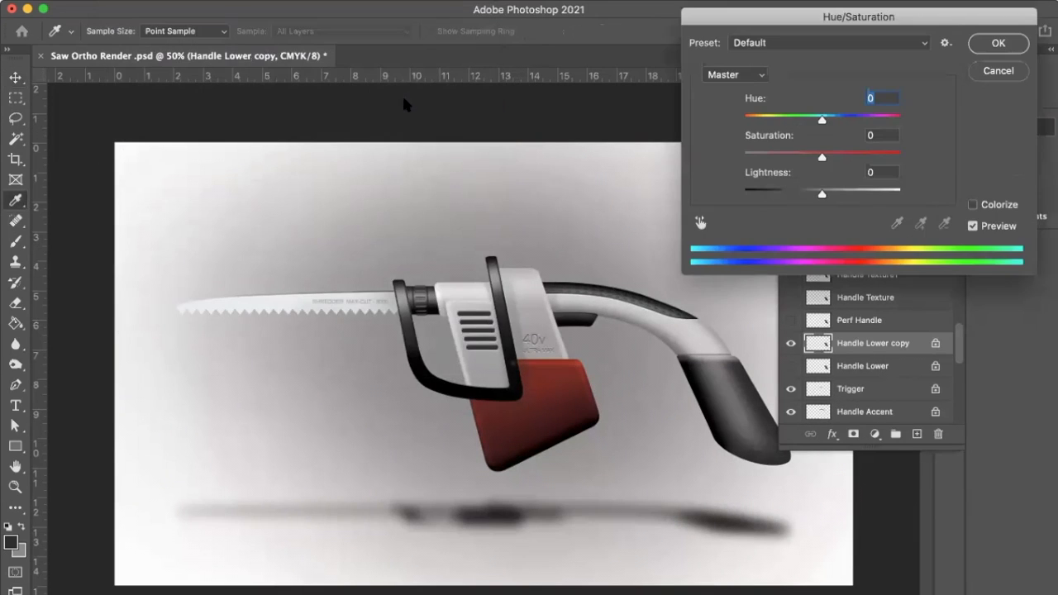